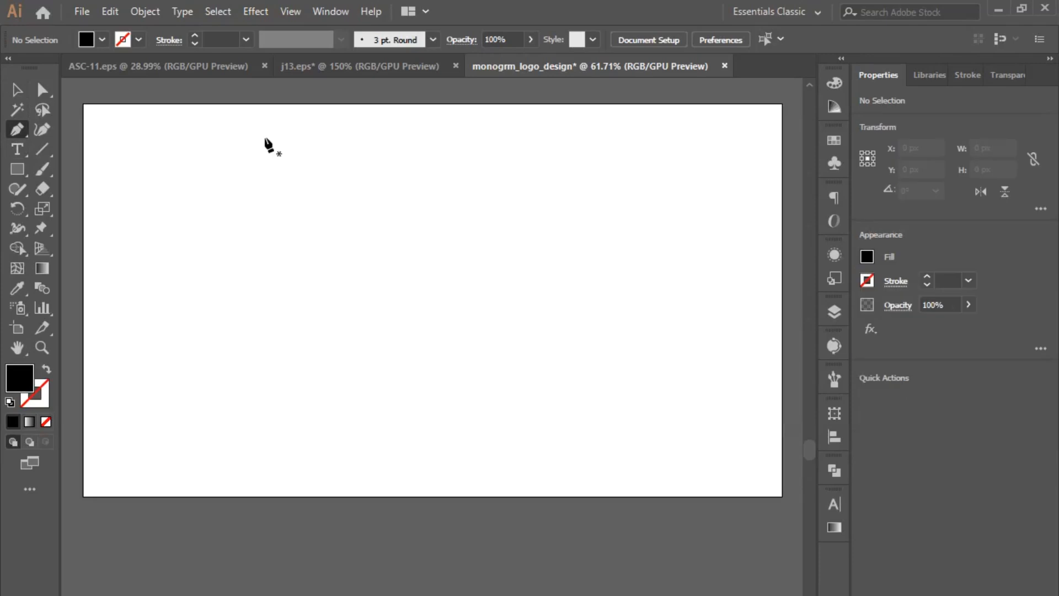
- Draw a straight vertical line about 608 px tall on the artboard with the Pen tool
left_click(274, 142)
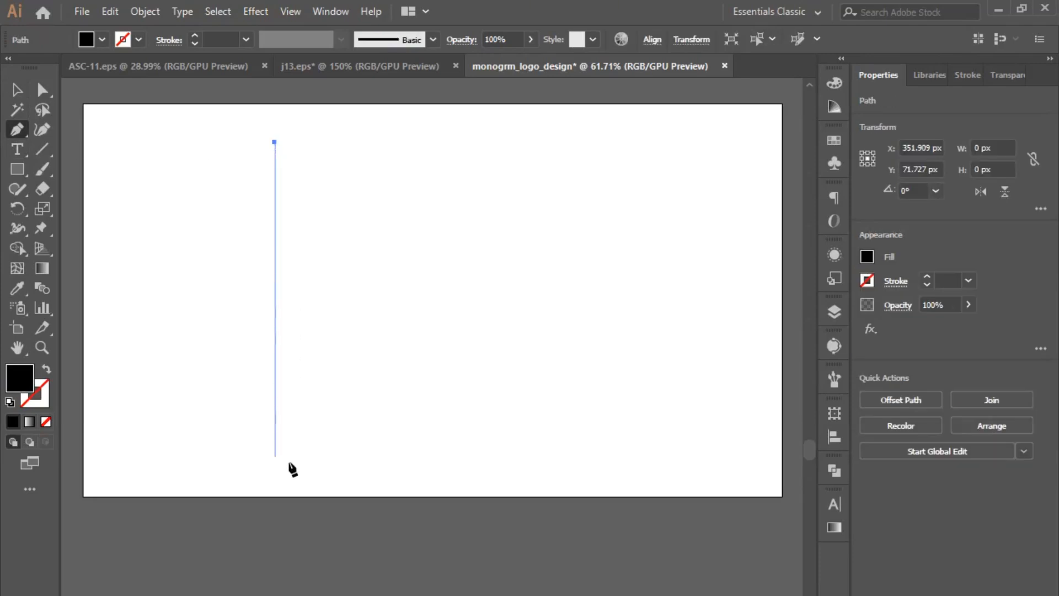
left_click(274, 473)
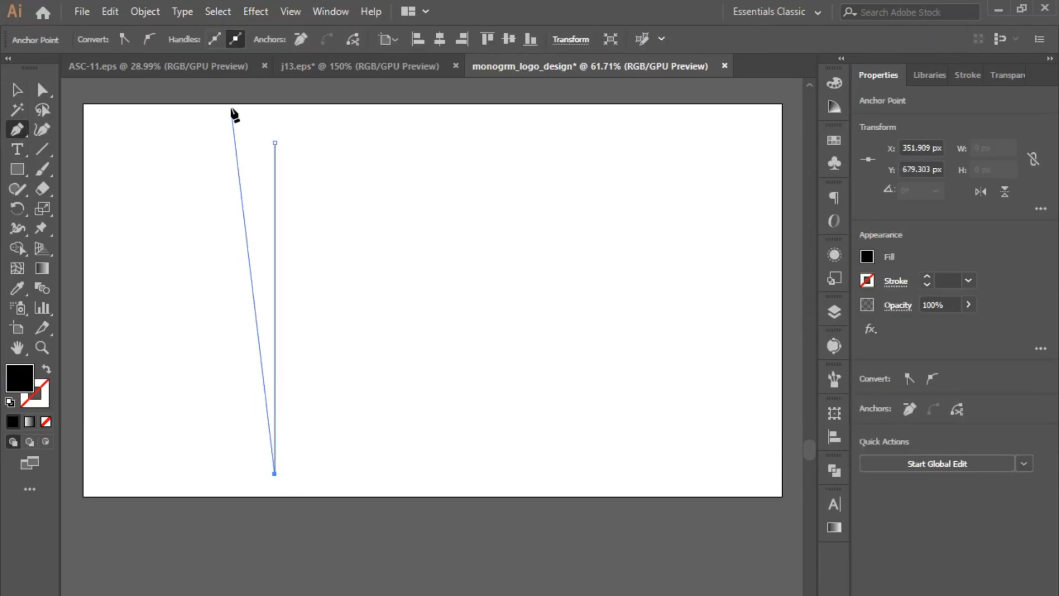
key("v")
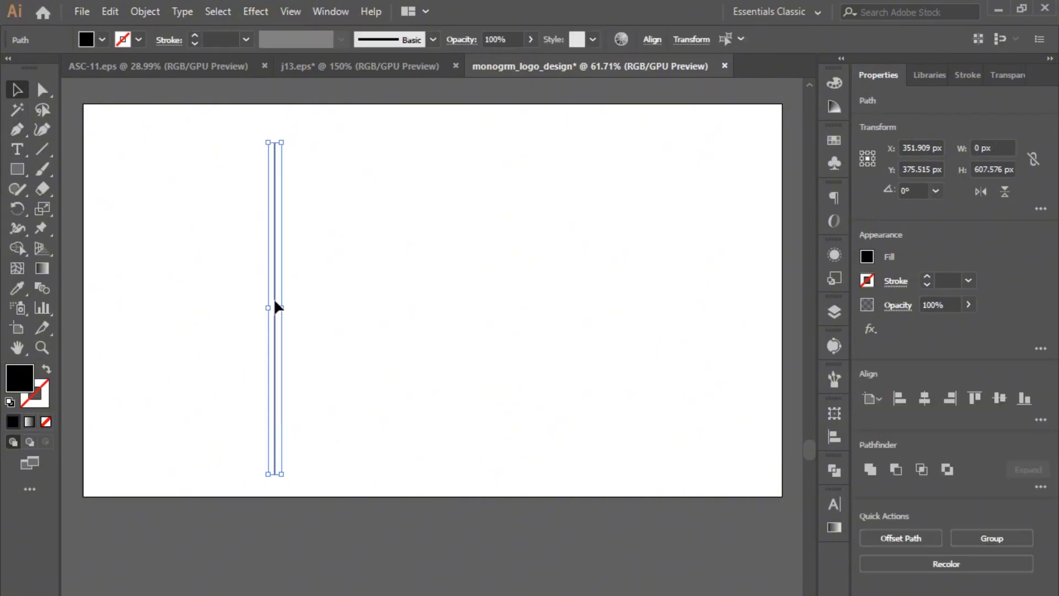
- Copy the line about 41 px to the right and repeat the copy to make a row of 15 evenly spaced lines
left_click_drag(277, 305, 298, 308)
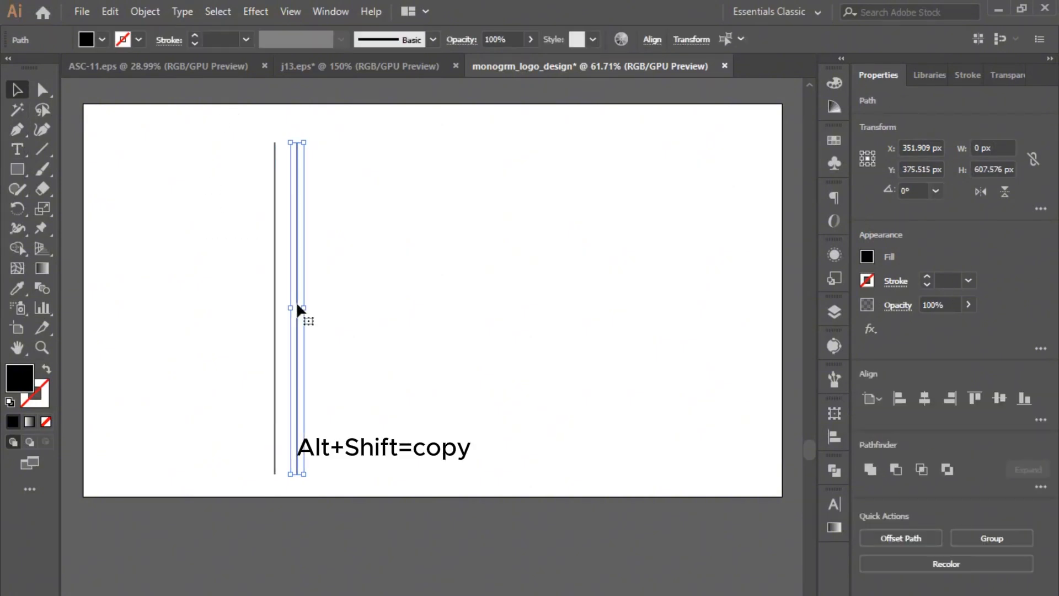
key("ctrl+d")
key("ctrl+d")
key("ctrl+d")
key("ctrl+d")
key("ctrl+d")
key("ctrl+d")
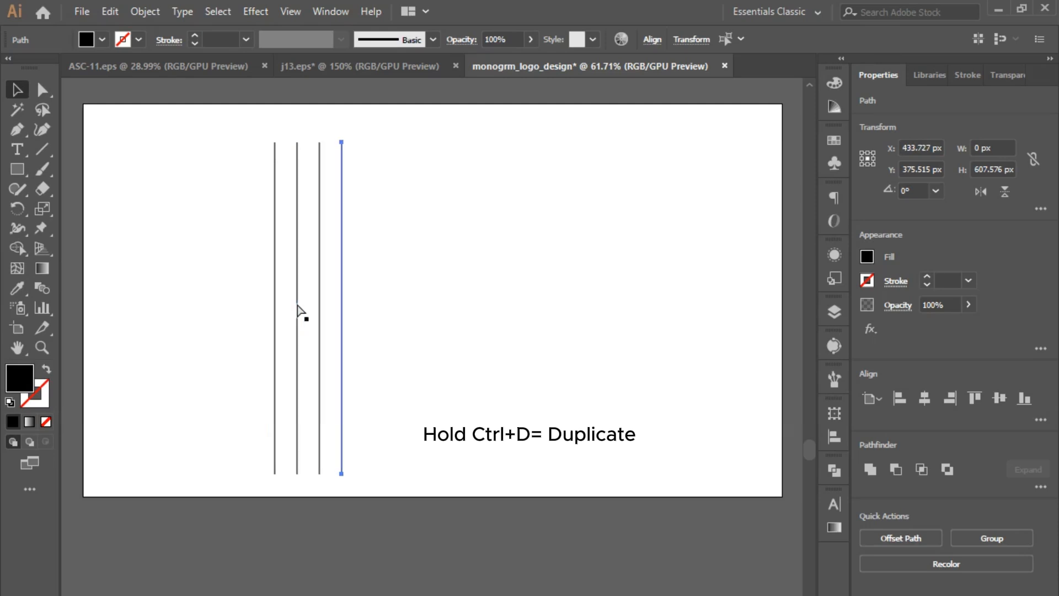
key("ctrl+d")
key("ctrl+d")
key("ctrl+d")
key("ctrl+d")
key("ctrl+d")
key("ctrl+d")
key("ctrl+d")
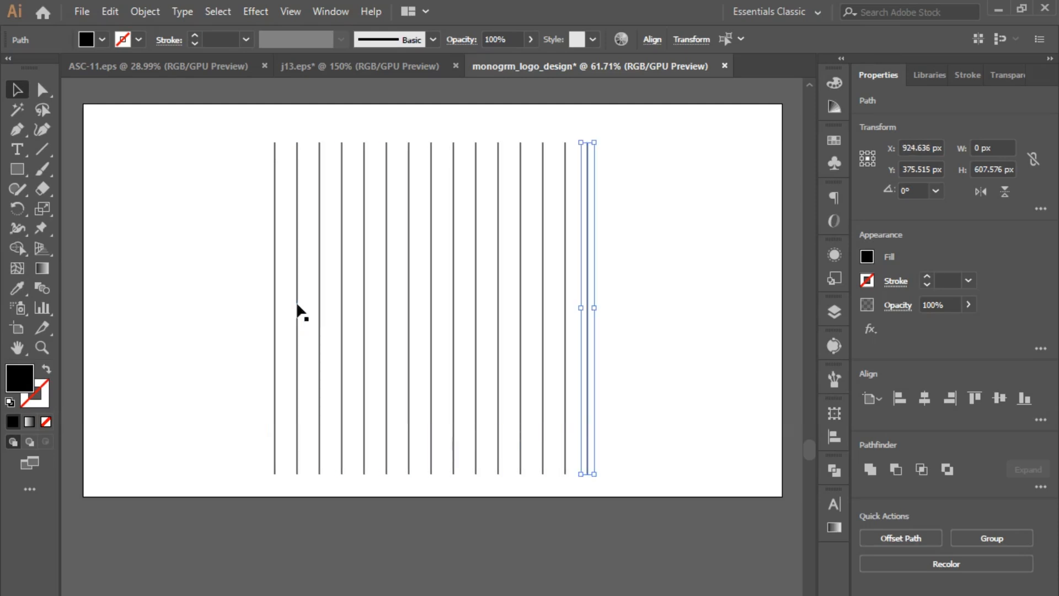
- Select all the vertical lines and group them
left_click_drag(574, 309, 614, 337)
right_click(530, 294)
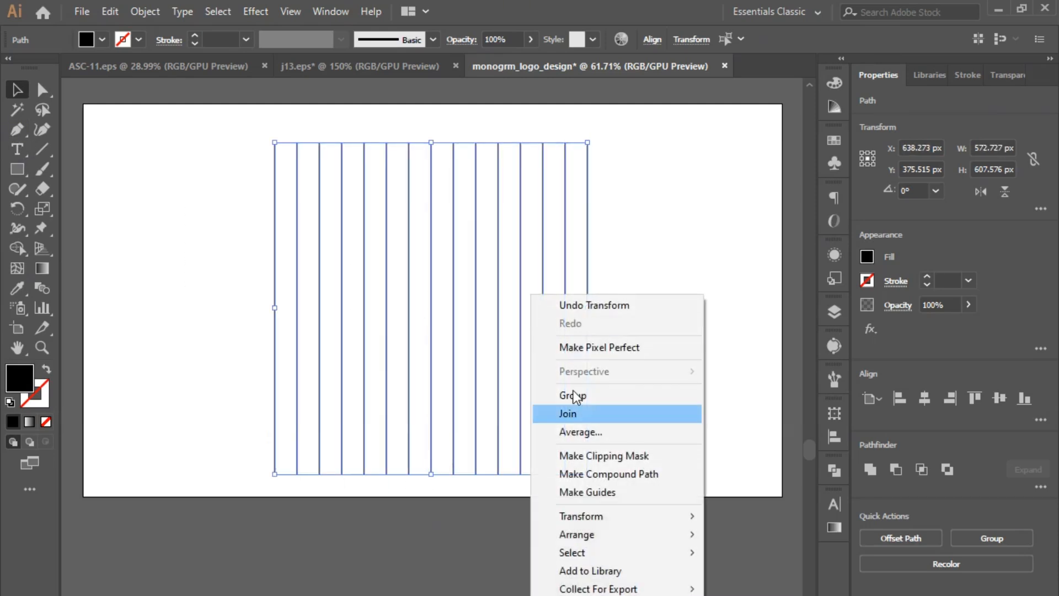
left_click(608, 395)
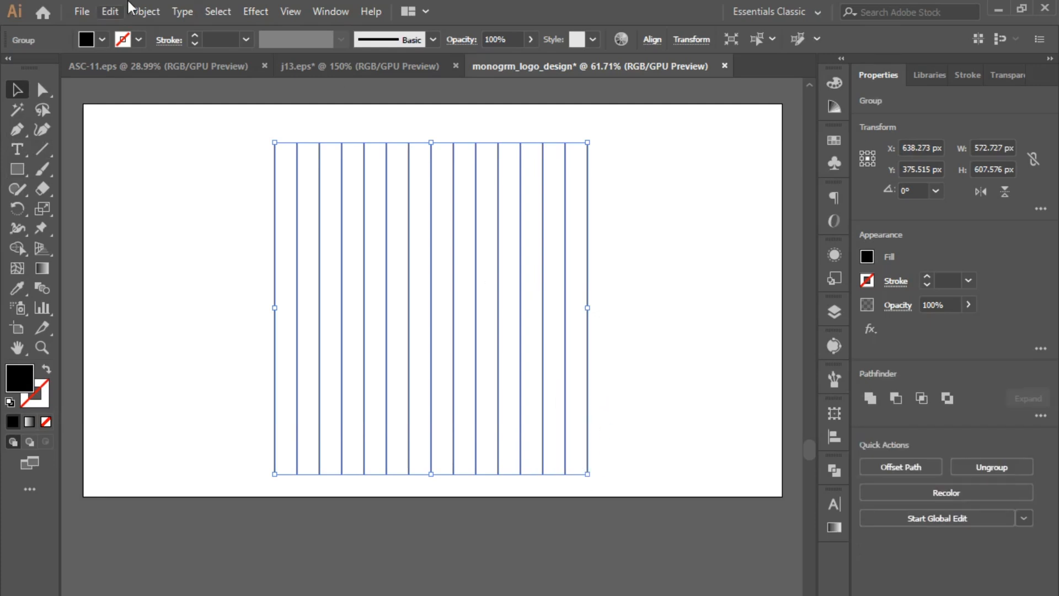
- Copy the line group and paste a duplicate of it
left_click(111, 11)
left_click(133, 91)
left_click(113, 16)
left_click(190, 109)
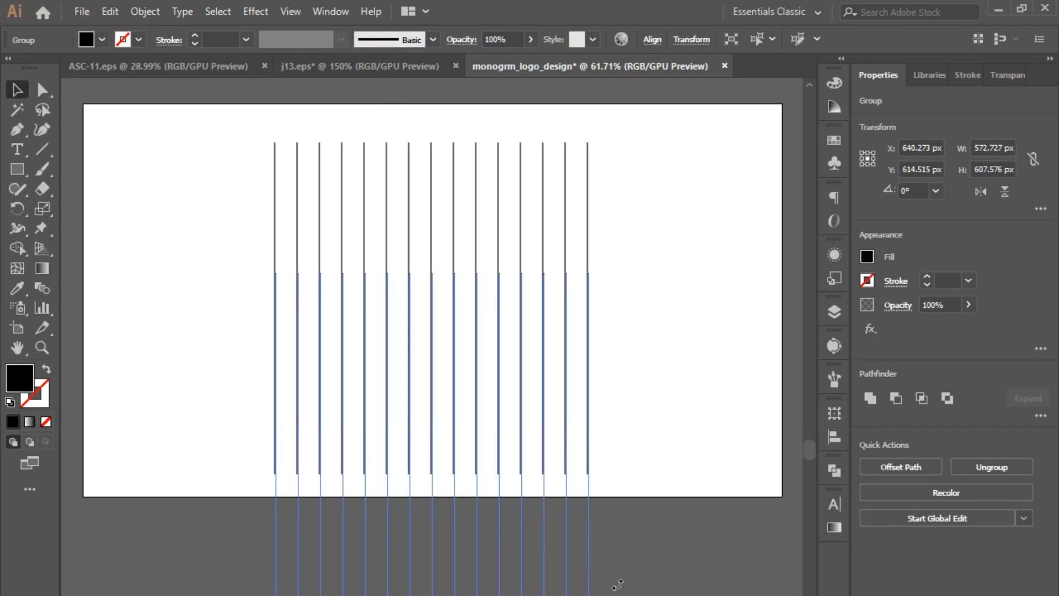
- Rotate the pasted line group to 45° and the original line group to 315°
left_click_drag(618, 585, 640, 519)
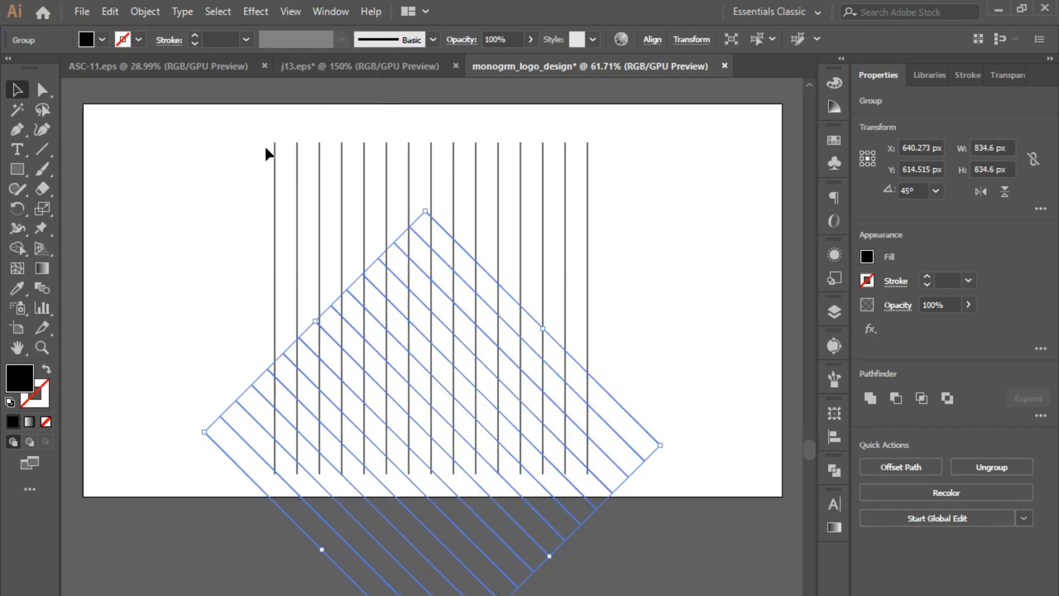
left_click(591, 176)
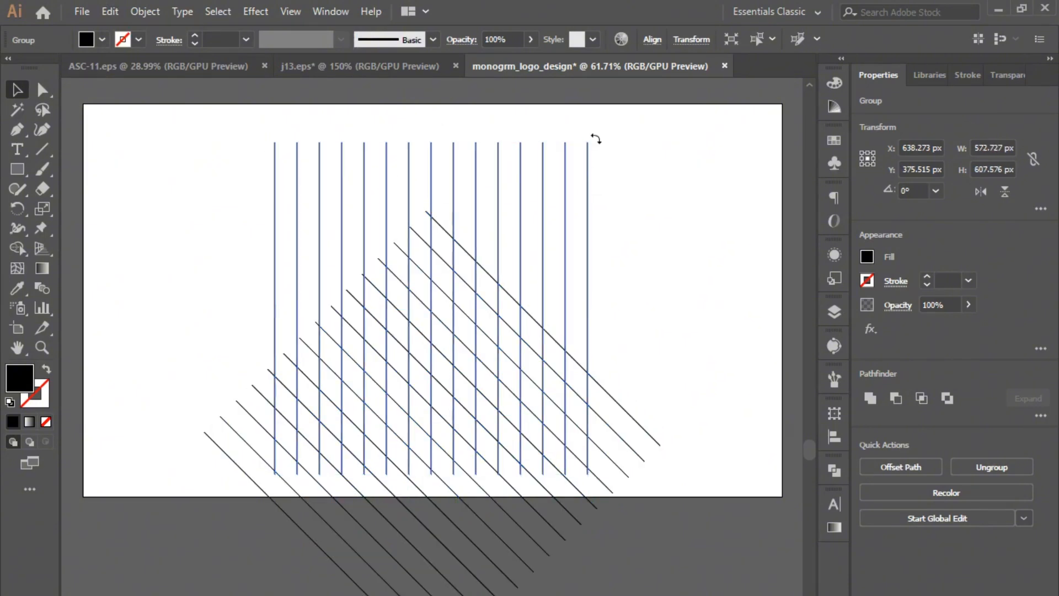
left_click_drag(594, 138, 651, 248)
- Select both rotated line groups and align them by their horizontal centres and bottom edges to form a diamond grid
left_click(546, 504, "shift")
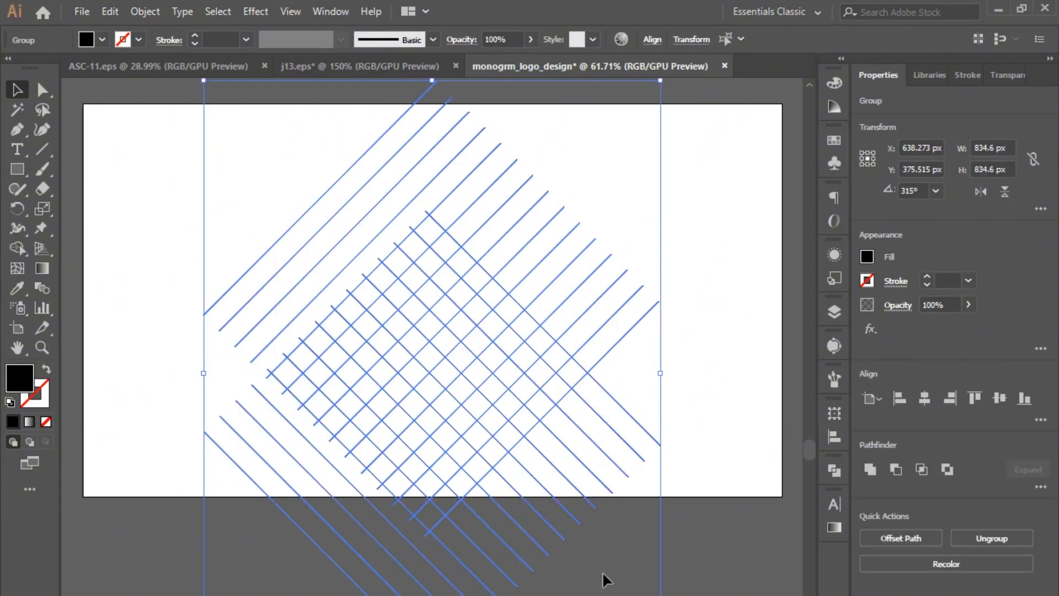
left_click(834, 436)
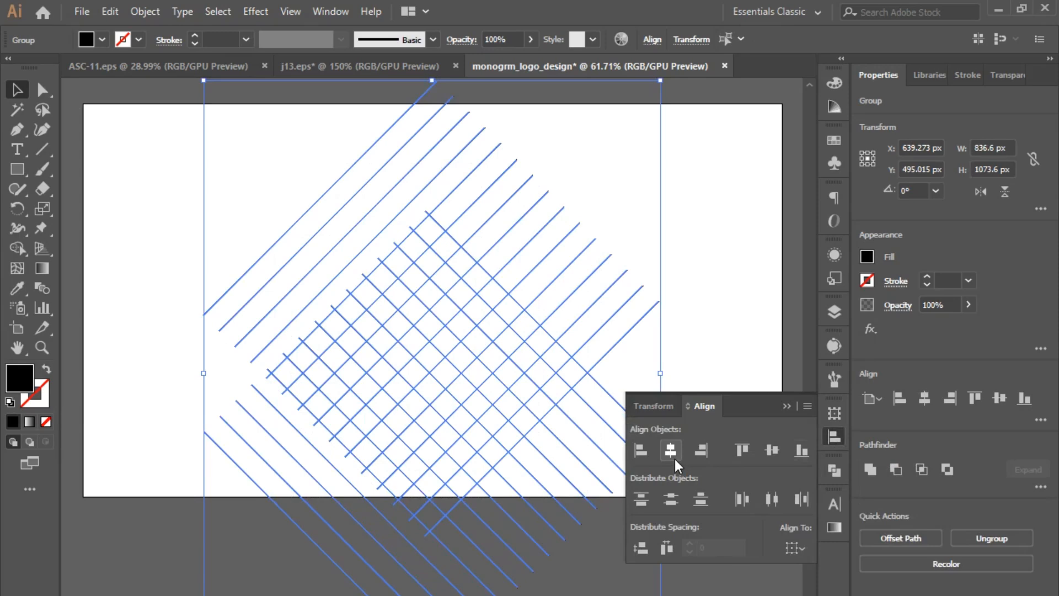
left_click(674, 459)
left_click(799, 458)
left_click(786, 407)
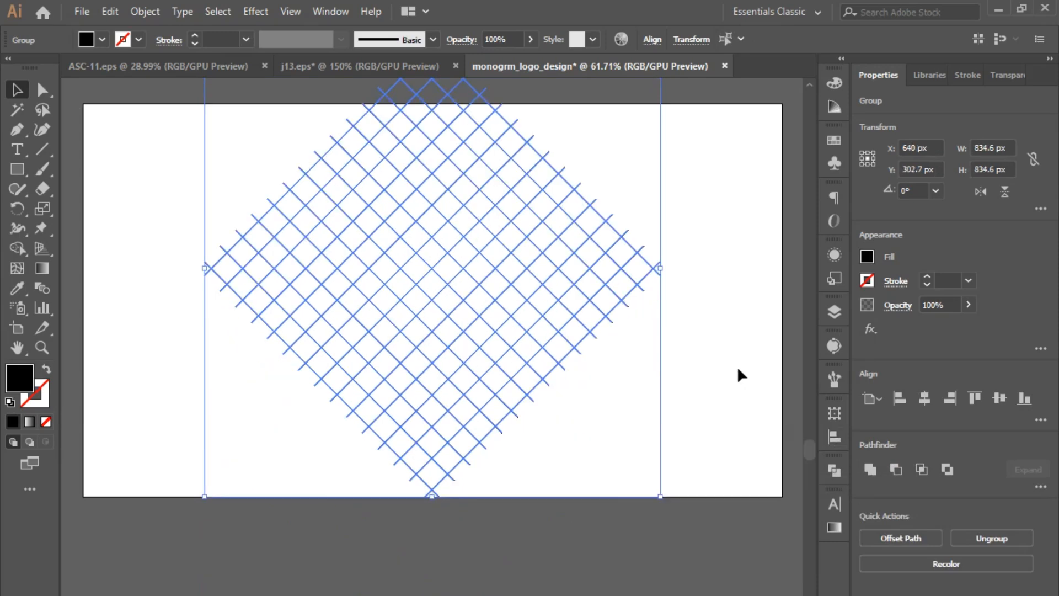
- Move the diamond grid down to the middle of the artboard and group its two line sets
left_click(738, 368)
left_click(461, 263)
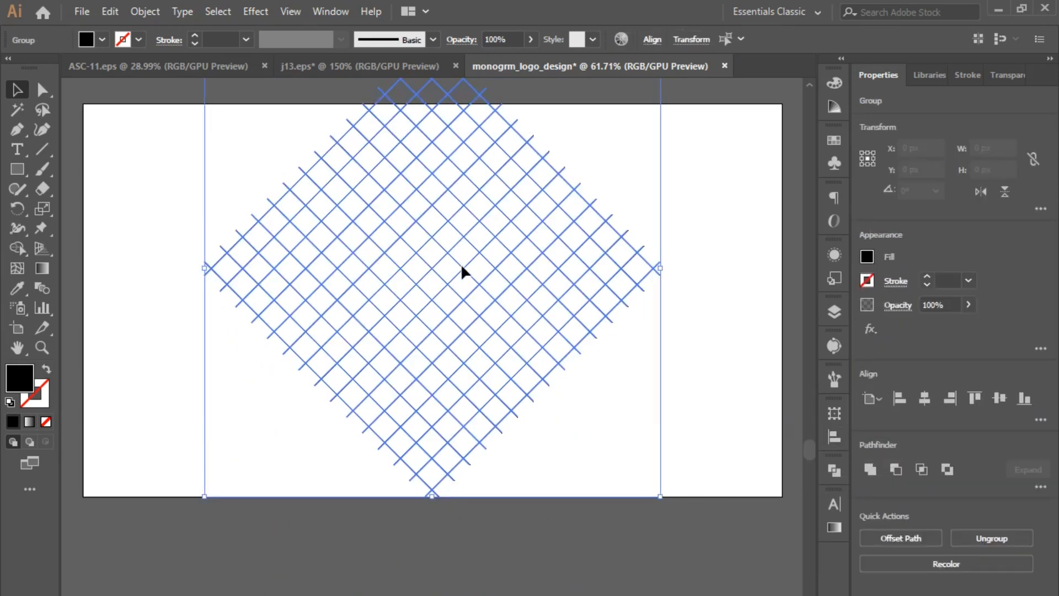
scroll(578, 365, "up", 1)
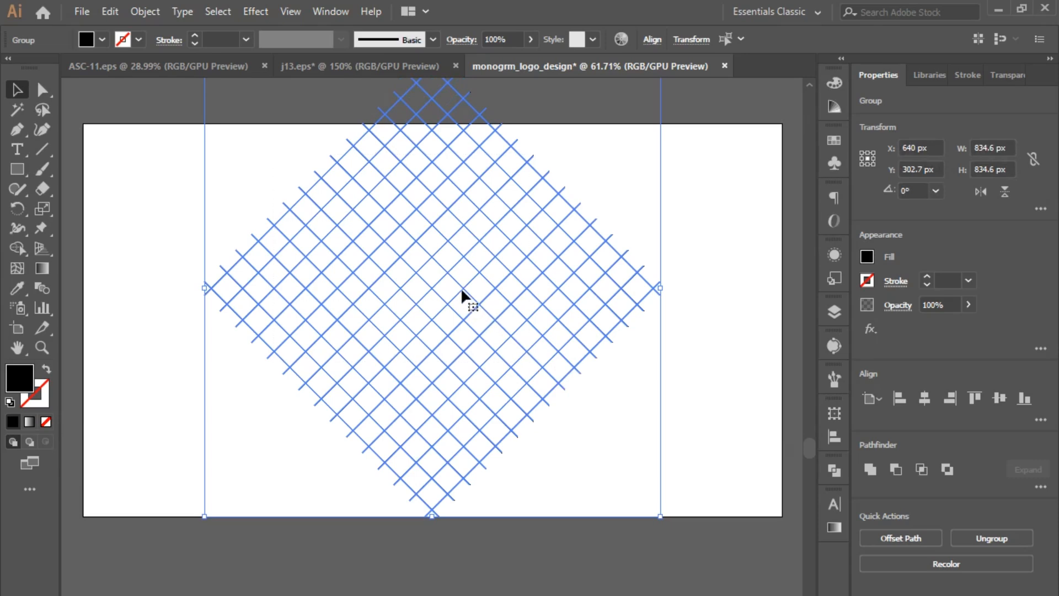
left_click_drag(462, 291, 459, 324)
right_click(459, 324)
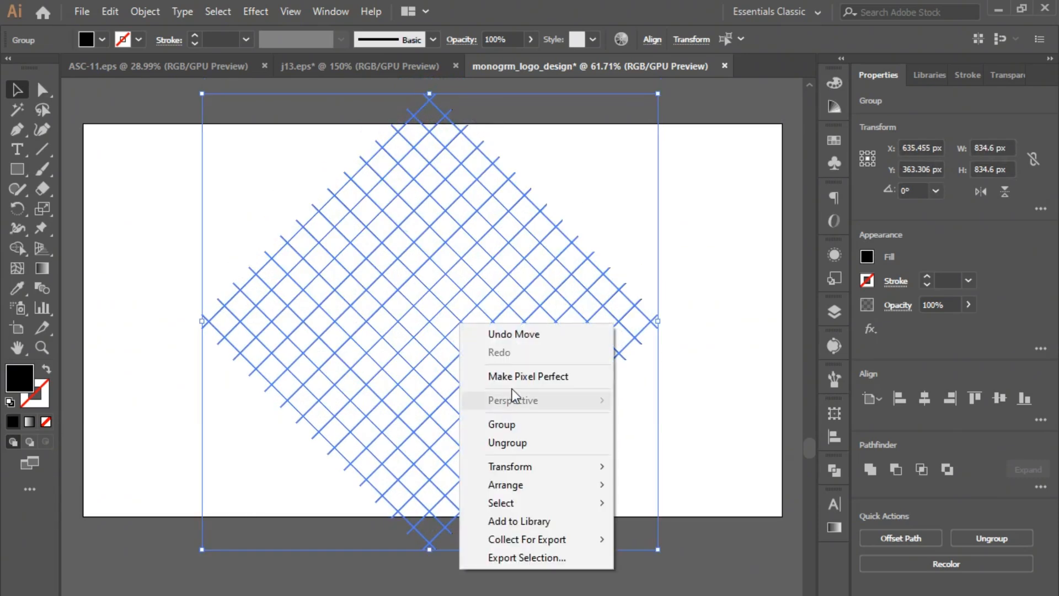
left_click(545, 431)
- Merge grid cells with the Shape Builder into a central black zigzag with a hook at each end
left_click(15, 248)
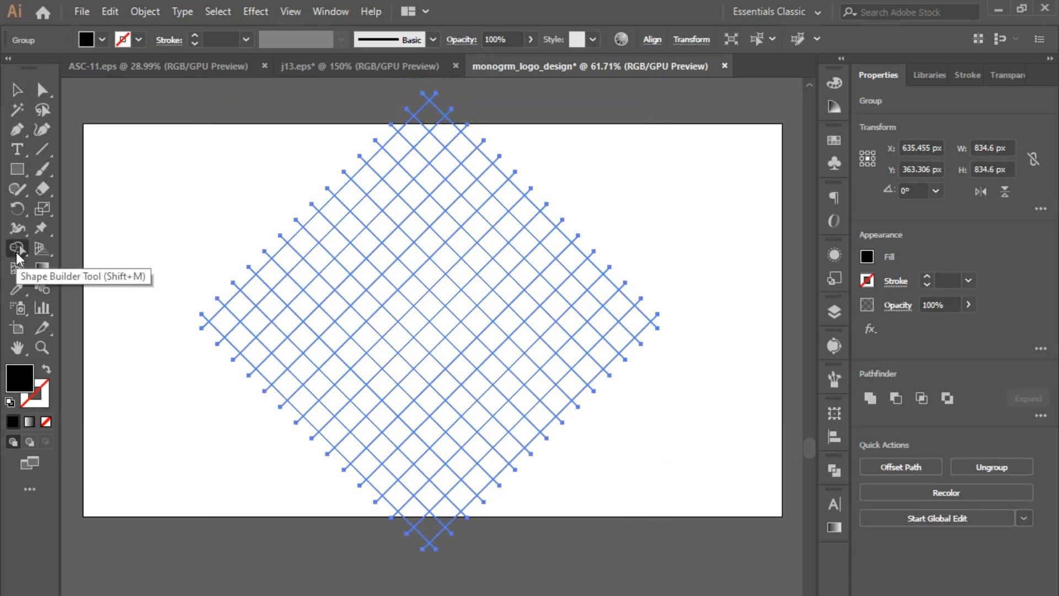
mouse_move(290, 285)
left_mouse_down()
mouse_move(351, 232)
mouse_move(371, 253)
left_mouse_up()
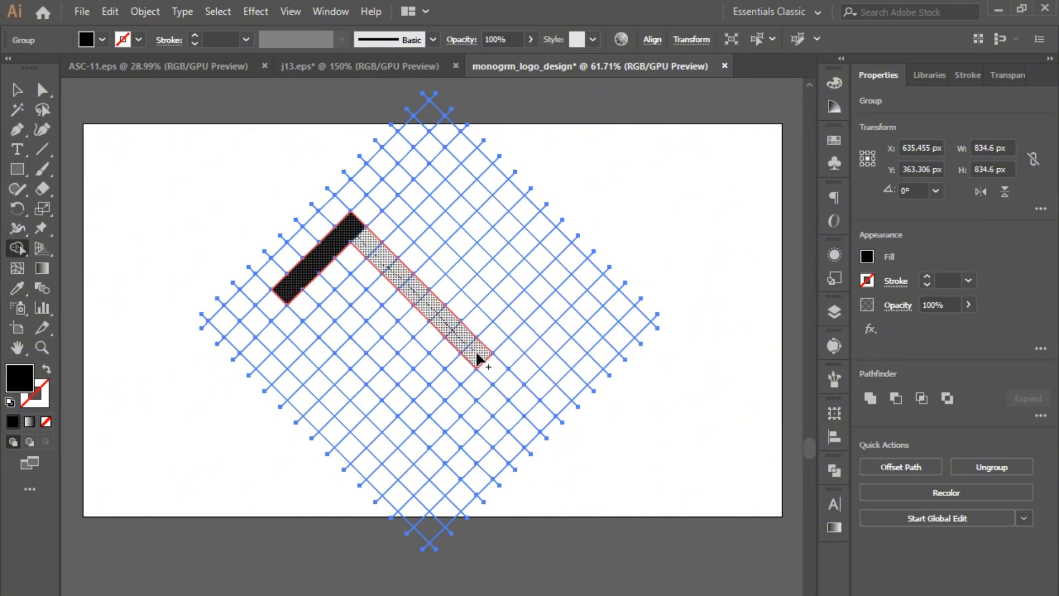
left_click_drag(478, 359, 524, 381)
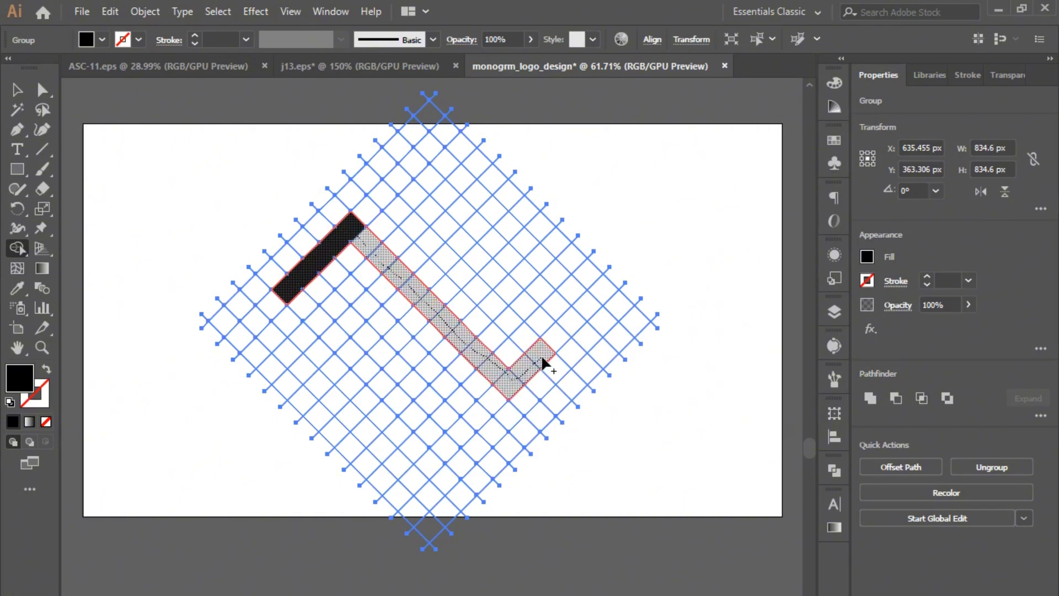
left_click_drag(546, 365, 570, 324)
- Merge grid cells into a hooked bar and an outer straight bar on each side of the zigzag
mouse_move(382, 196)
left_mouse_down()
mouse_move(492, 308)
mouse_move(520, 319)
mouse_move(543, 290)
left_mouse_up()
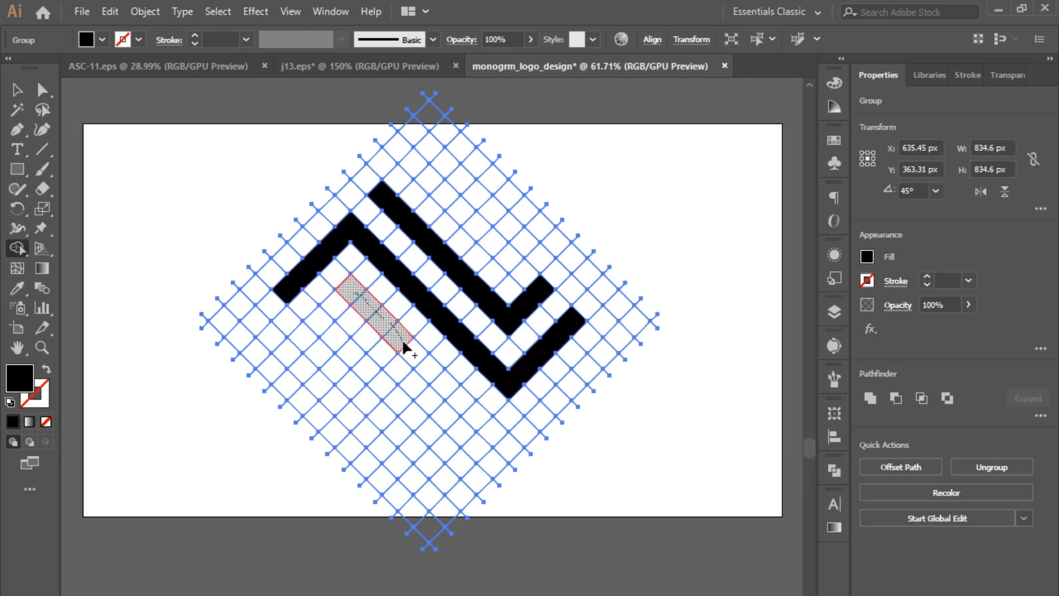
left_click_drag(402, 338, 482, 417)
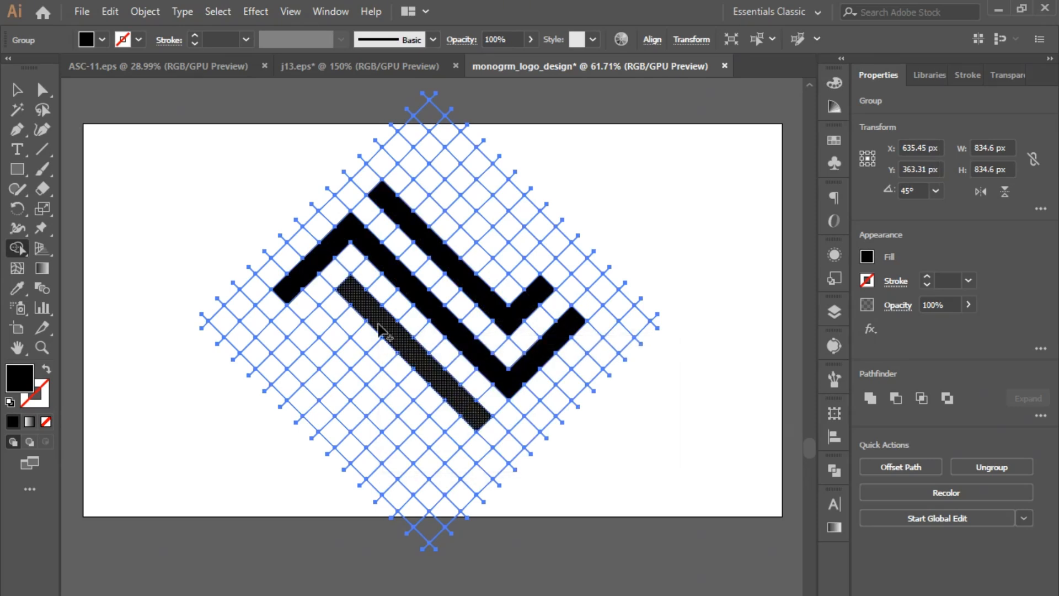
mouse_move(356, 306)
left_mouse_down()
mouse_move(321, 317)
mouse_move(442, 447)
left_mouse_up()
left_click_drag(412, 159, 517, 262)
- Ungroup the grid artwork to separate the black bars from the remaining cells
left_click(17, 90)
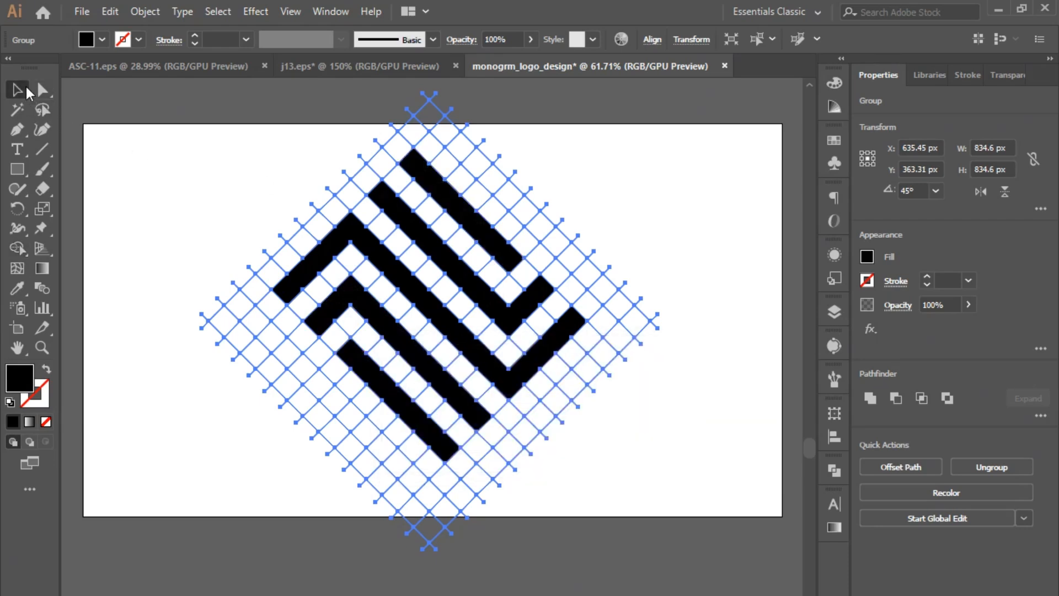
key("Return")
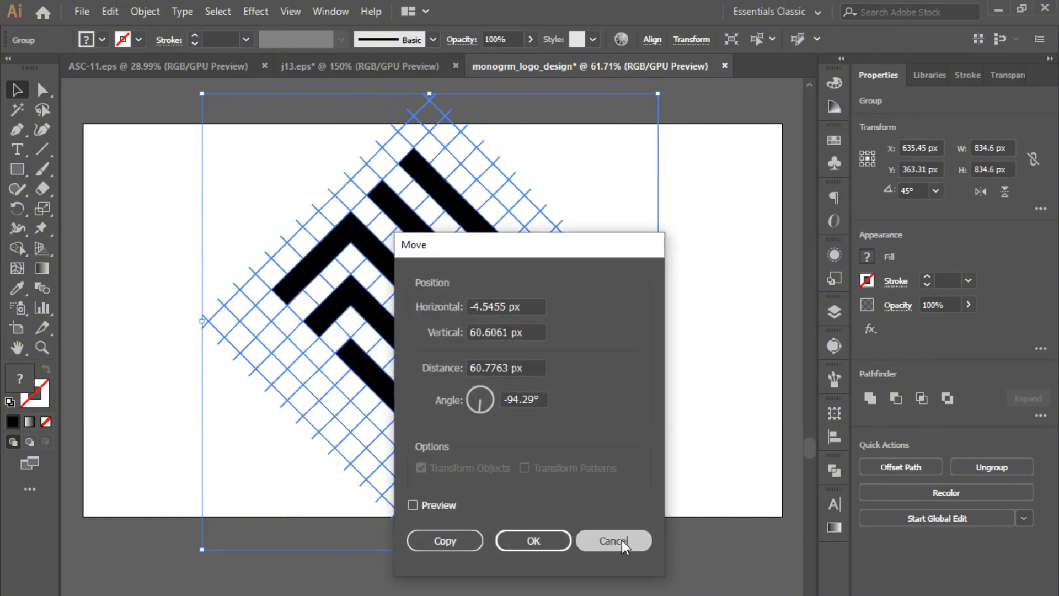
left_click(621, 542)
right_click(287, 279)
left_click(366, 419)
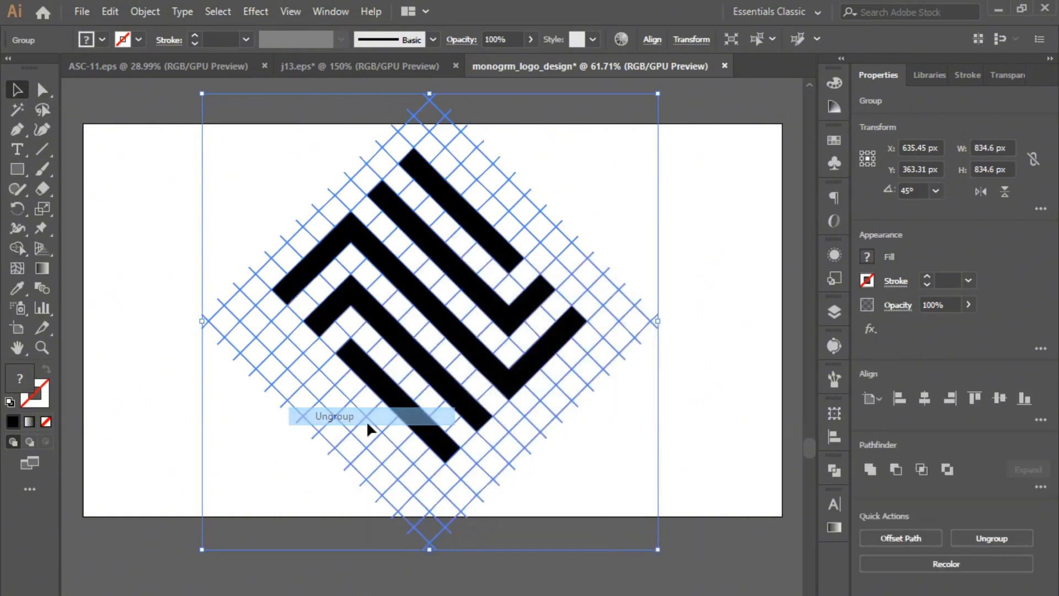
- Group the five black bars and scale the group down proportionally
left_click(700, 346)
left_click(536, 333)
right_click(537, 333)
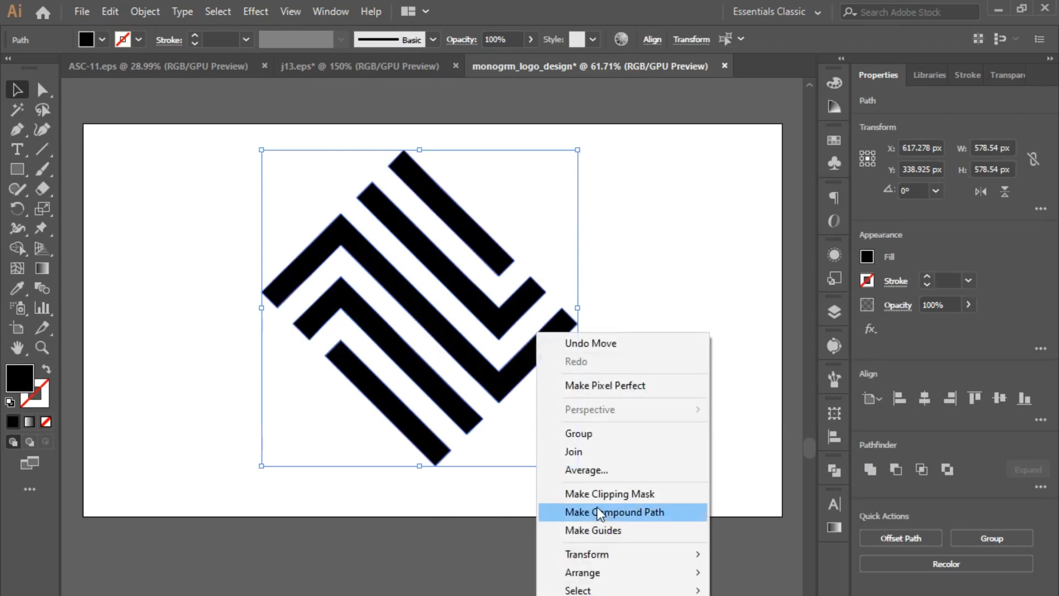
left_click(594, 434)
left_click_drag(578, 465, 534, 410)
- Move the bar group toward the artboard's centre and delete the leftover grid path above it
left_click(277, 189)
left_click_drag(422, 318, 467, 375)
left_click_drag(440, 168, 510, 213)
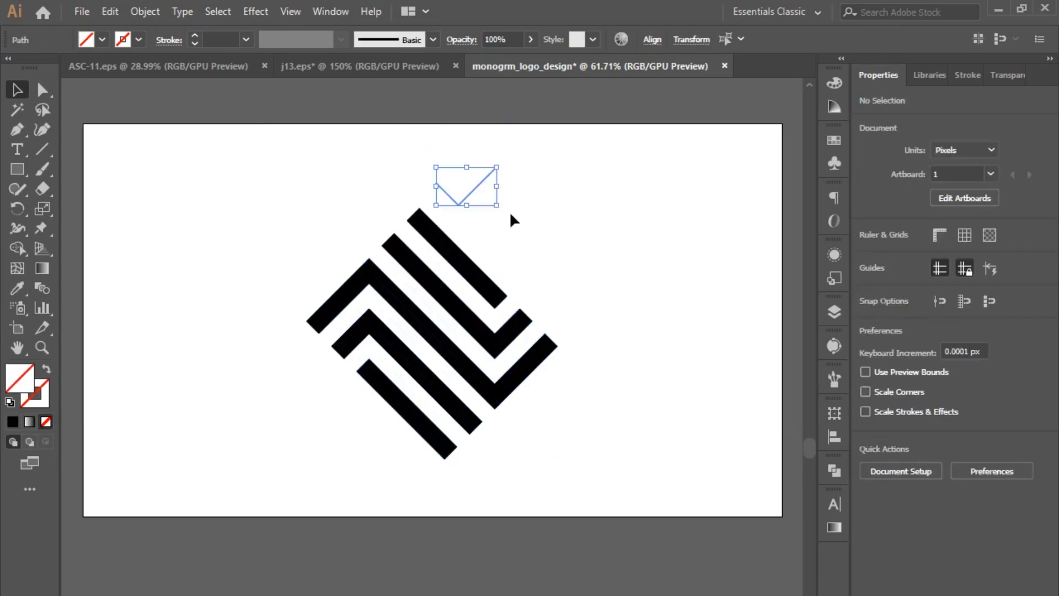
key("Delete")
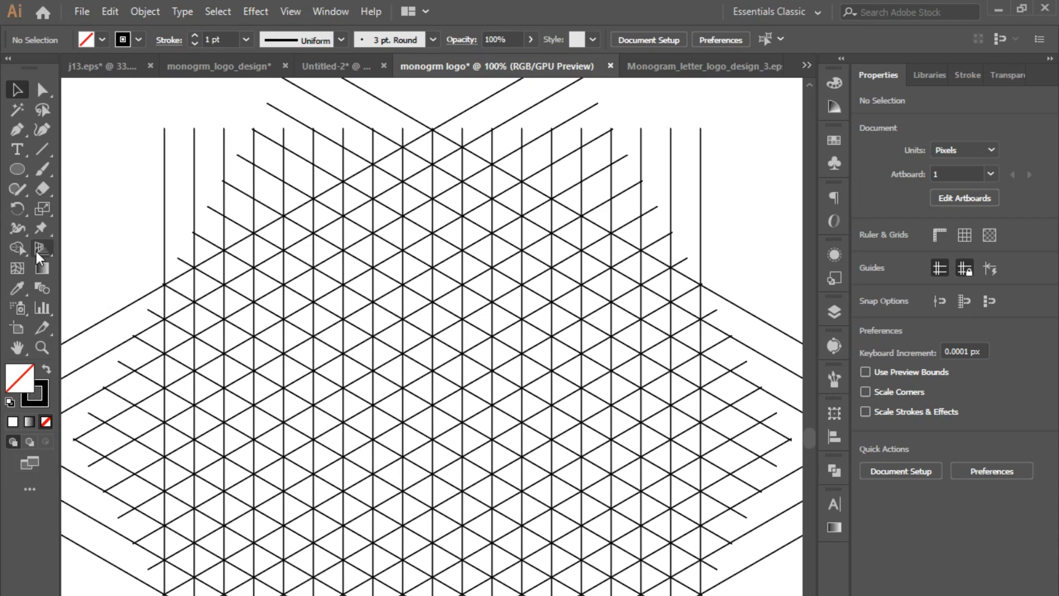
- Draw a square about 370 px wide over the central part of the isometric line grid
left_click_drag(19, 168, 69, 168)
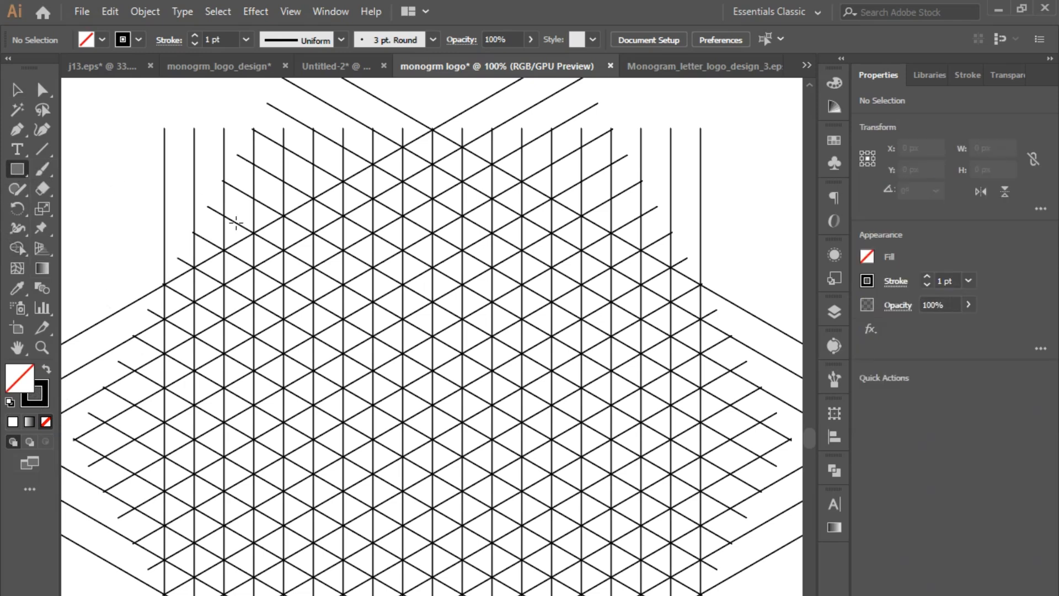
scroll(233, 220, "down", 3)
left_click(17, 170)
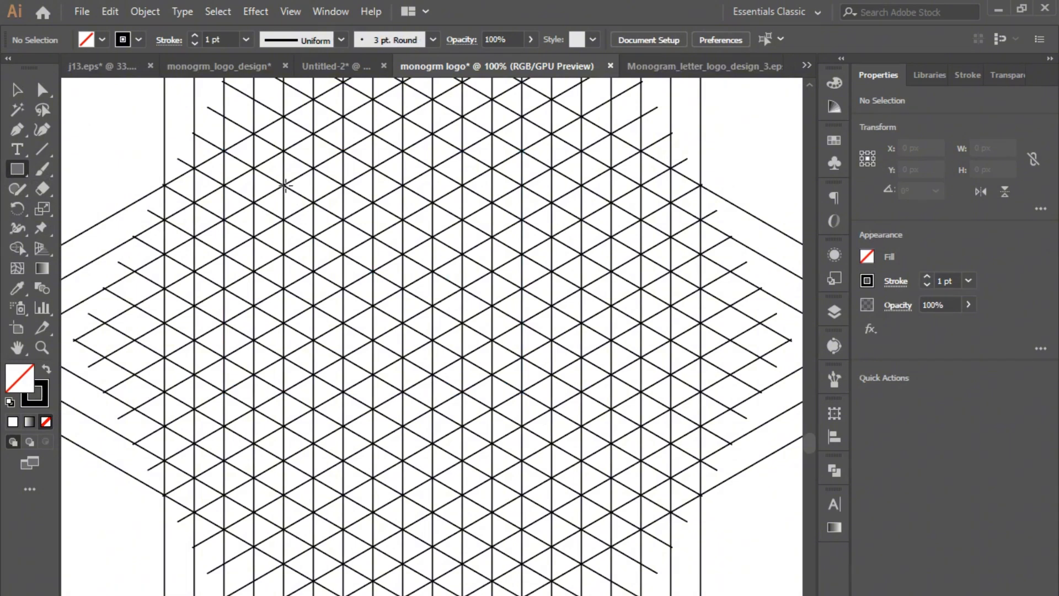
mouse_move(283, 187)
left_mouse_down()
mouse_move(349, 466)
mouse_move(607, 516)
mouse_move(568, 513)
left_mouse_up()
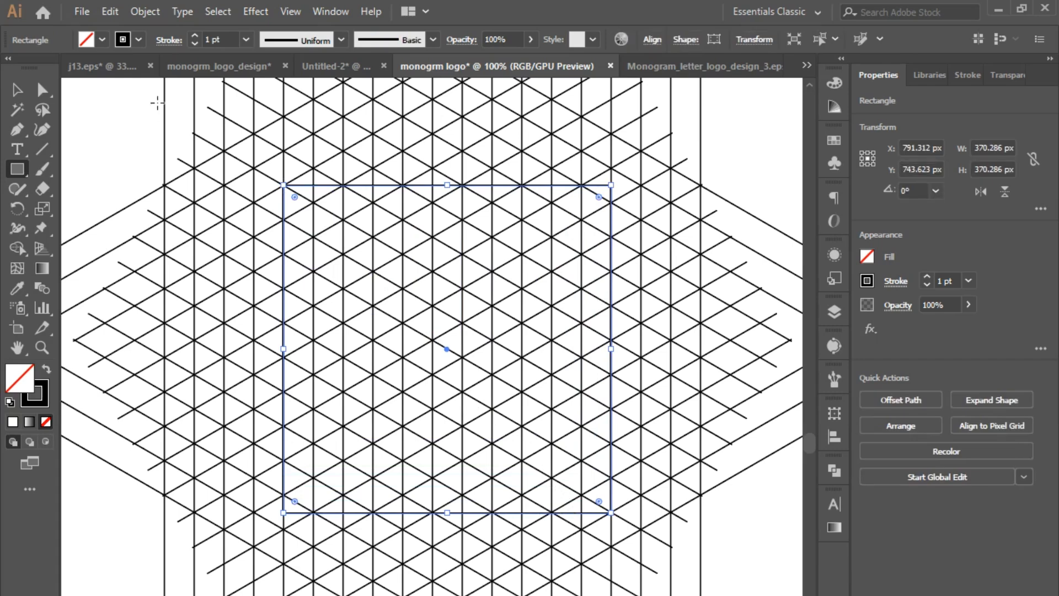
- Copy the square, paste it in back, and scale the copy from its centre to about 301 px
left_click(109, 11)
left_click(136, 90)
left_click(109, 11)
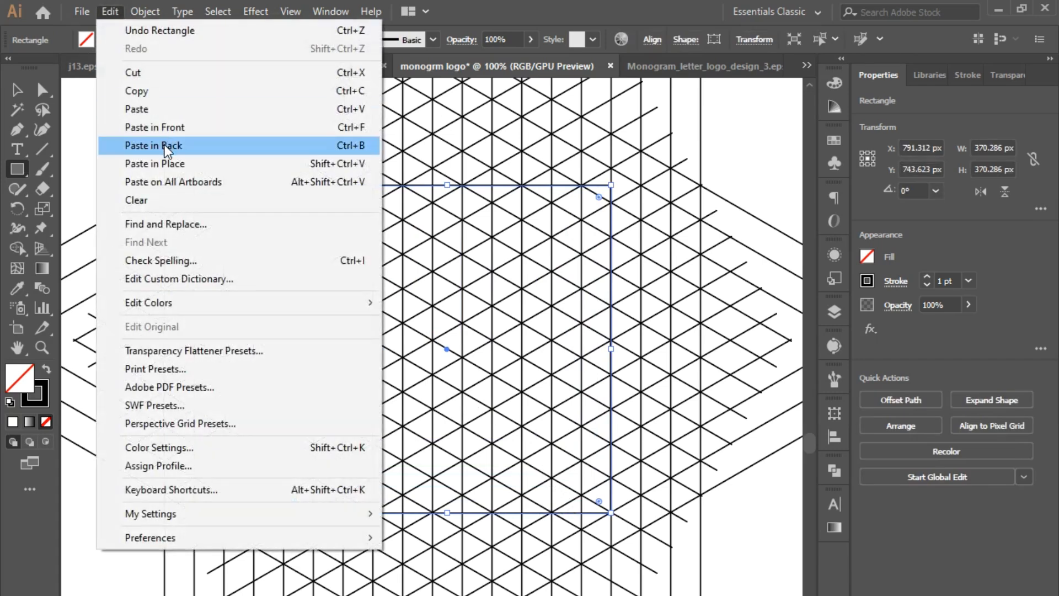
left_click(153, 146)
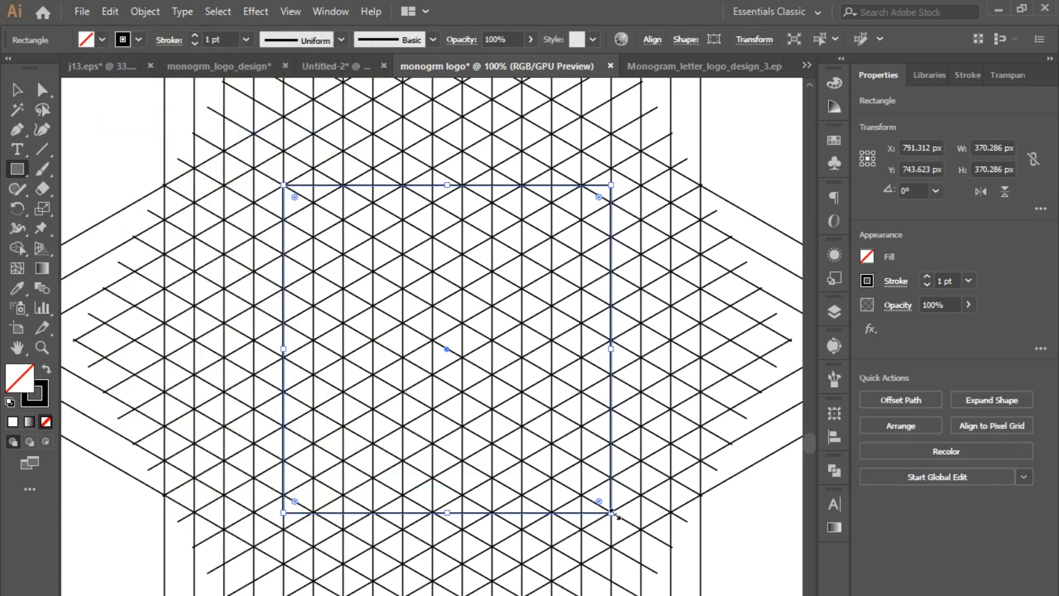
left_click_drag(614, 514, 595, 485)
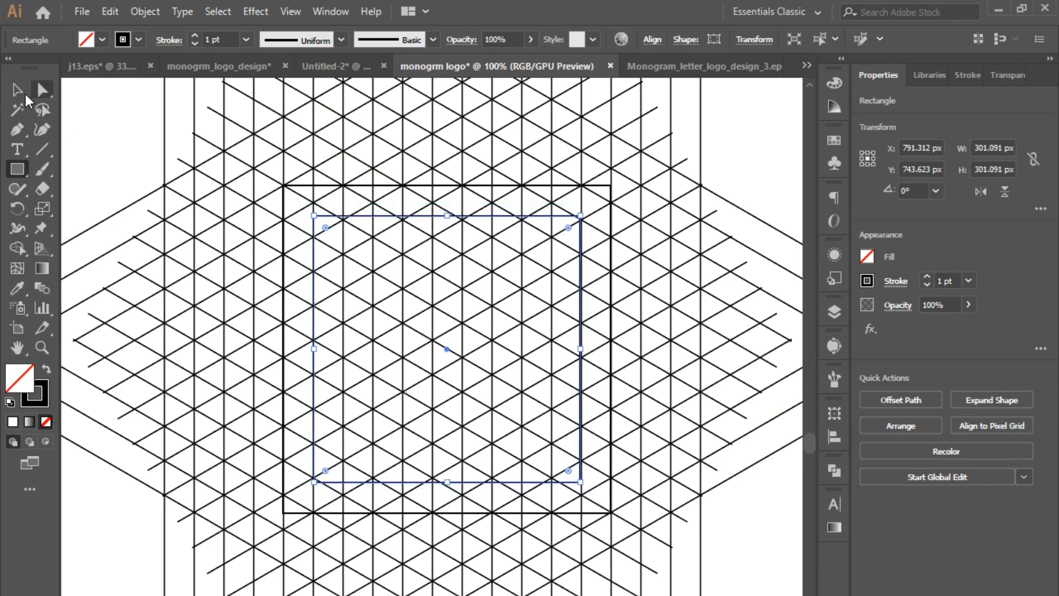
- With black fill and no stroke, merge grid cells of the whole artwork into two slanted bars forming a V near the inner square's top
left_click(17, 89)
key("ctrl+a")
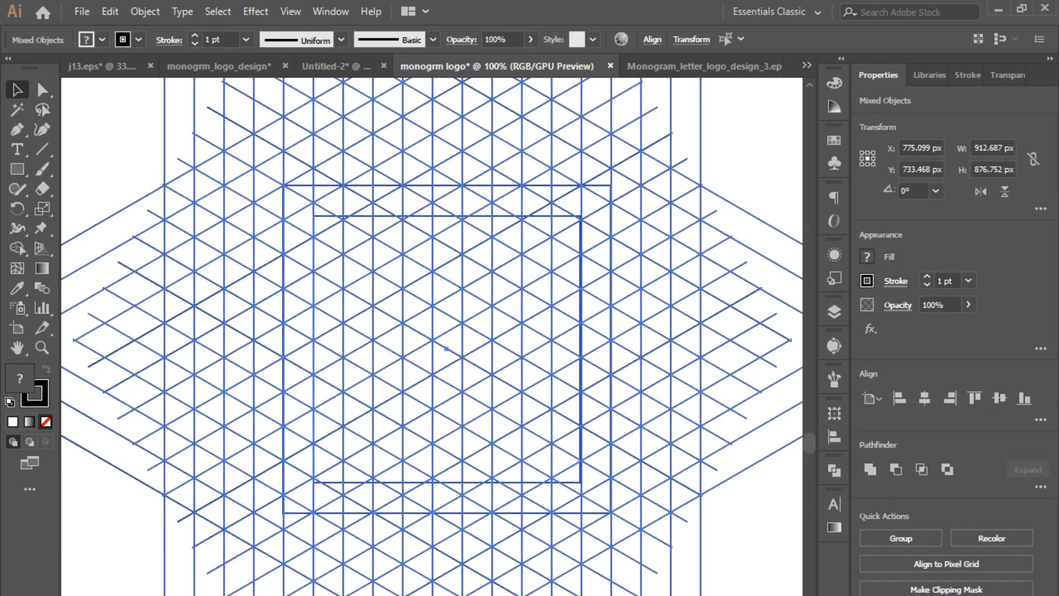
left_click(18, 252)
left_click(47, 371)
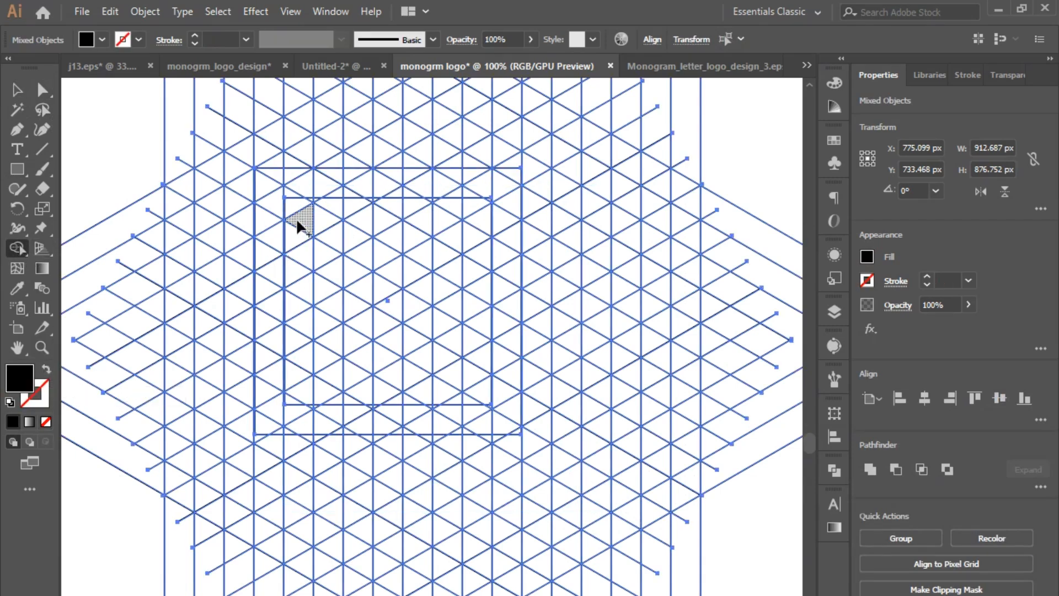
left_click_drag(484, 223, 411, 277)
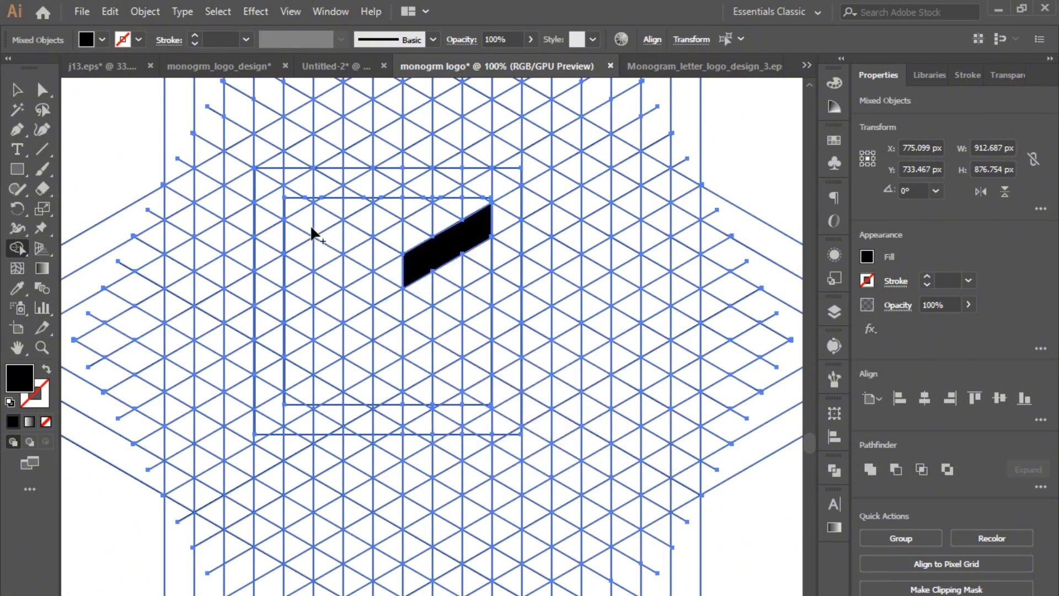
left_click_drag(322, 219, 379, 255)
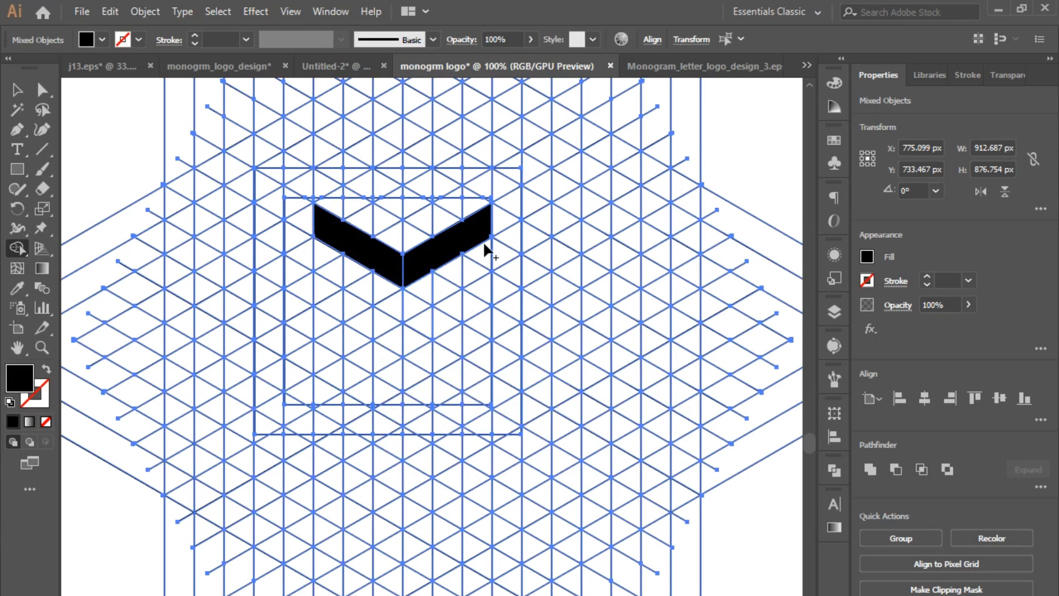
- Merge the grid cells below the V into one bold black M shape with two short vertical legs
mouse_move(322, 287)
left_mouse_down()
mouse_move(395, 331)
mouse_move(339, 351)
left_mouse_up()
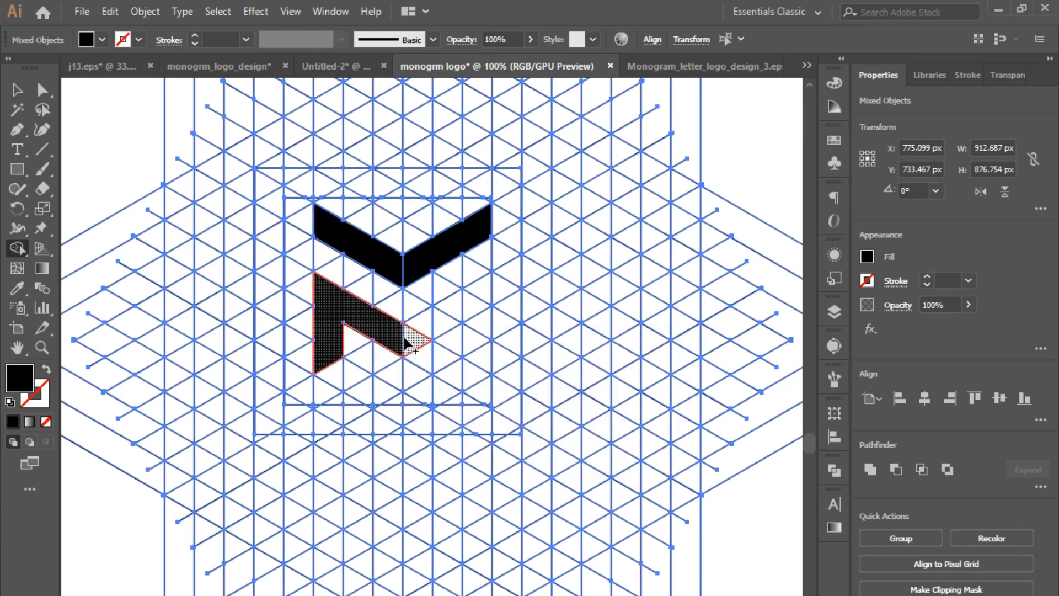
left_click_drag(402, 338, 485, 298)
left_click_drag(484, 351, 486, 353)
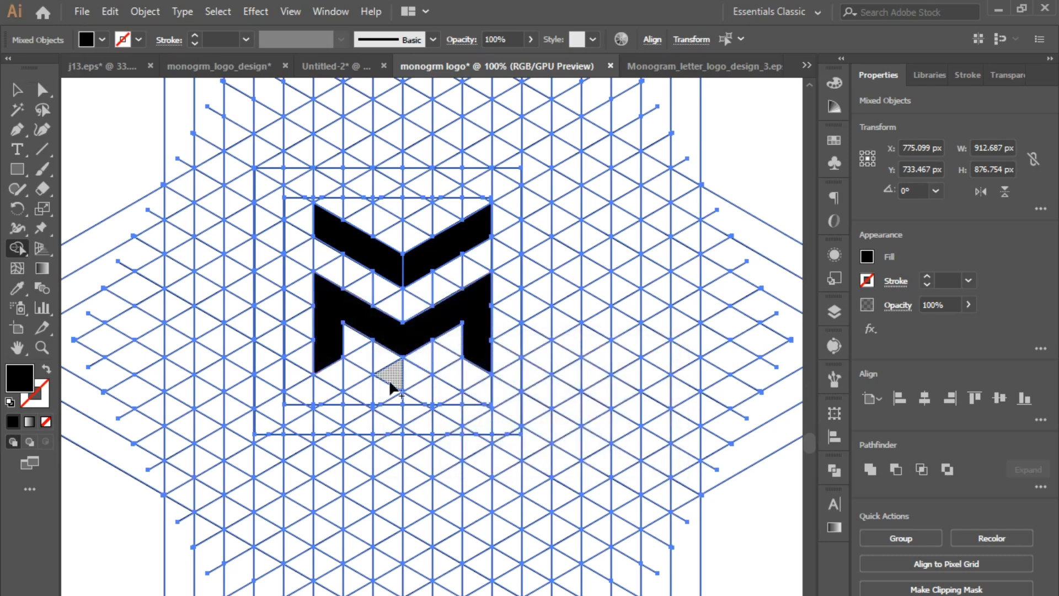
- Merge grid cells below the M into the two slanted halves of a small black chevron
mouse_move(362, 386)
left_mouse_down()
mouse_move(399, 411)
mouse_move(370, 406)
left_mouse_up()
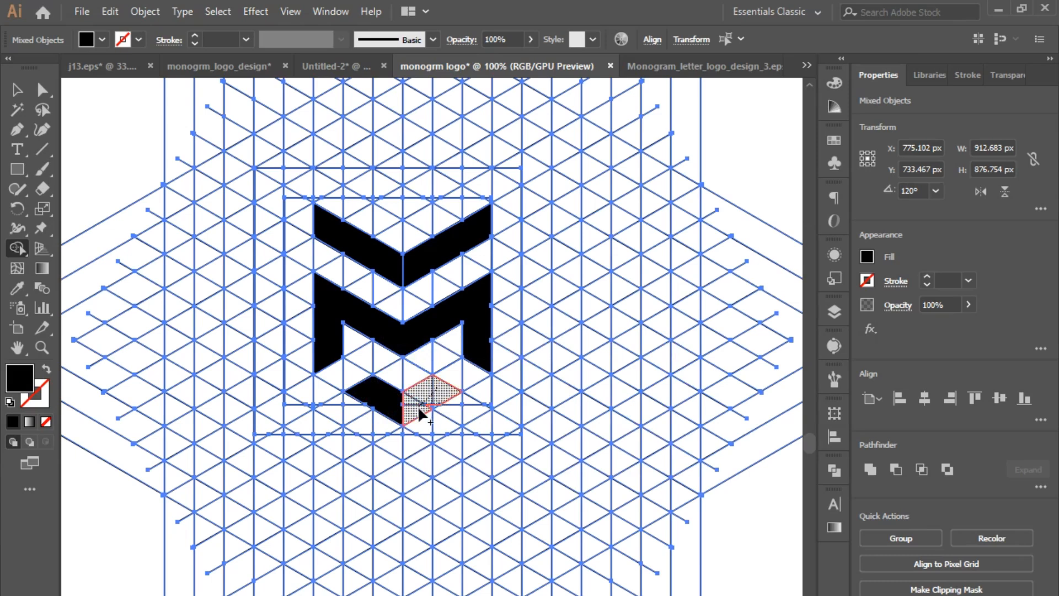
left_click(435, 409)
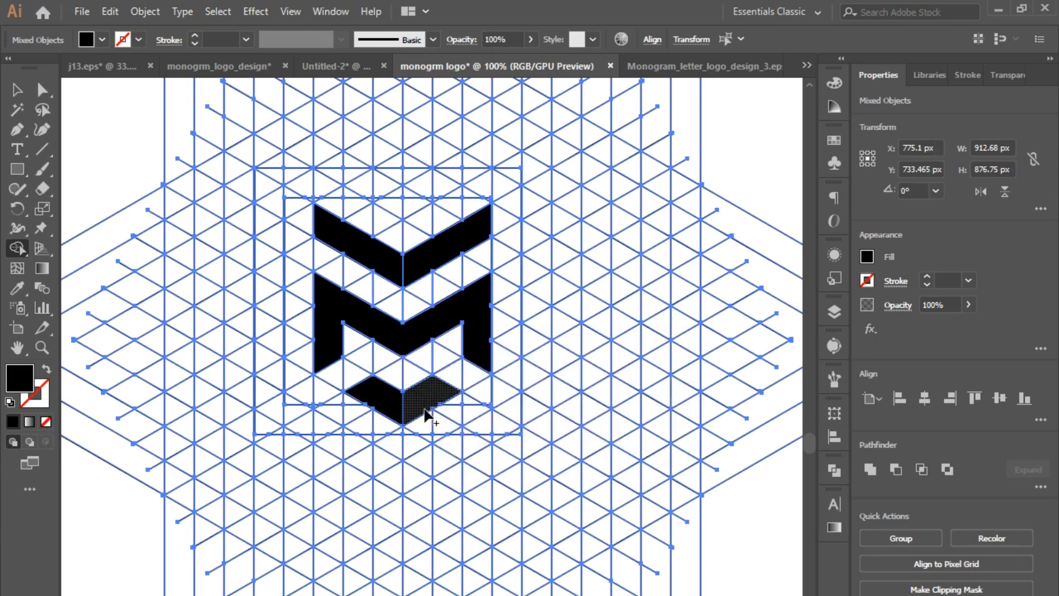
left_click(367, 406)
- Merge the two halves of the upper and lower chevrons so each becomes a single shape
key("v")
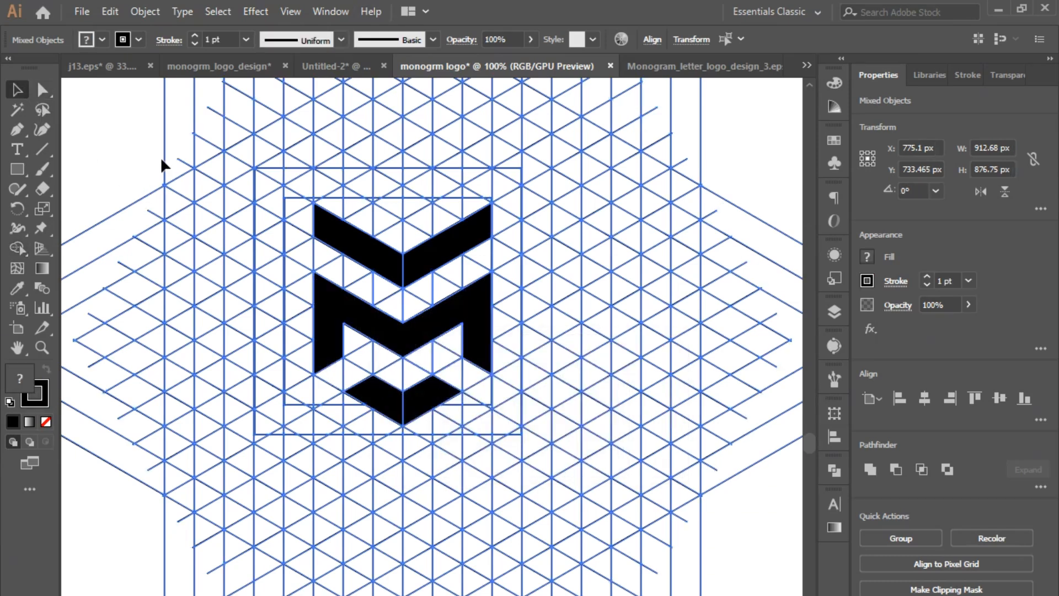
left_click(412, 275)
key("ctrl+a")
key("shift+m")
left_click_drag(397, 274, 436, 259)
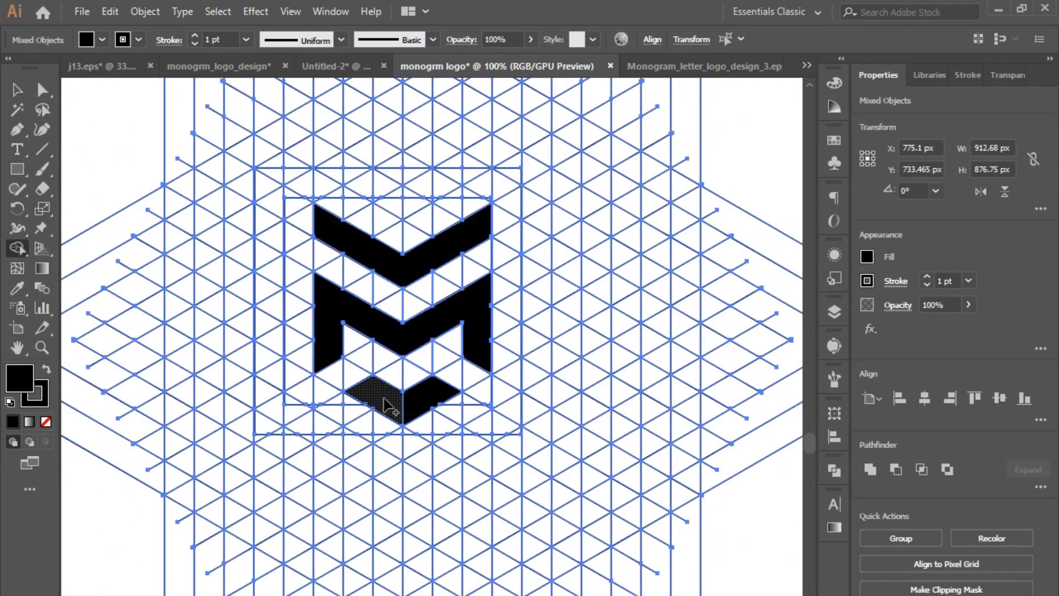
- Cut the three black shapes out of the artwork and delete the remaining grid and squares
left_click(16, 89)
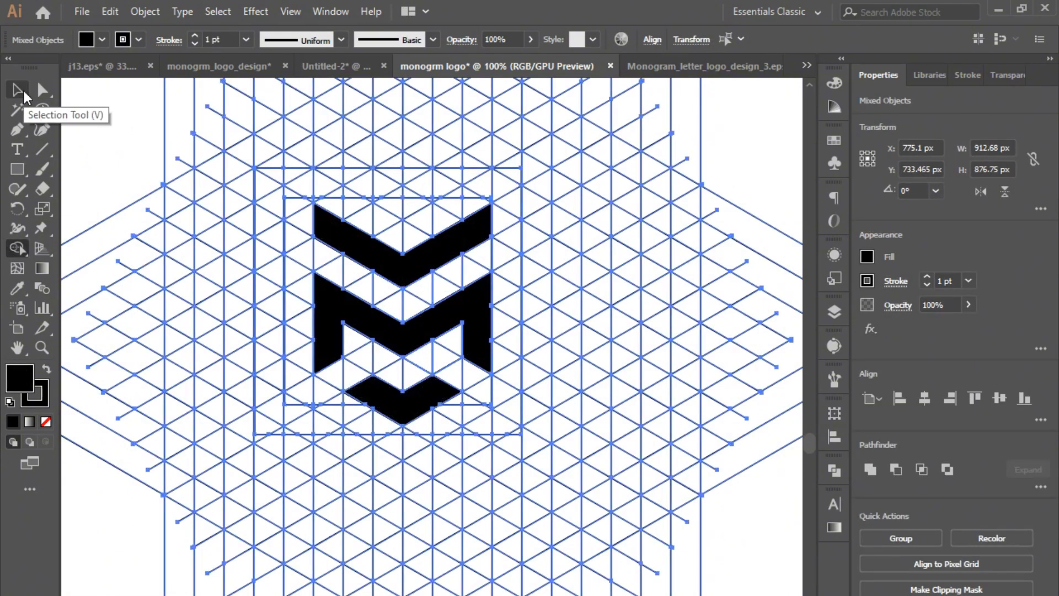
left_click(424, 406)
left_click(423, 331, "shift")
left_click(421, 262, "shift")
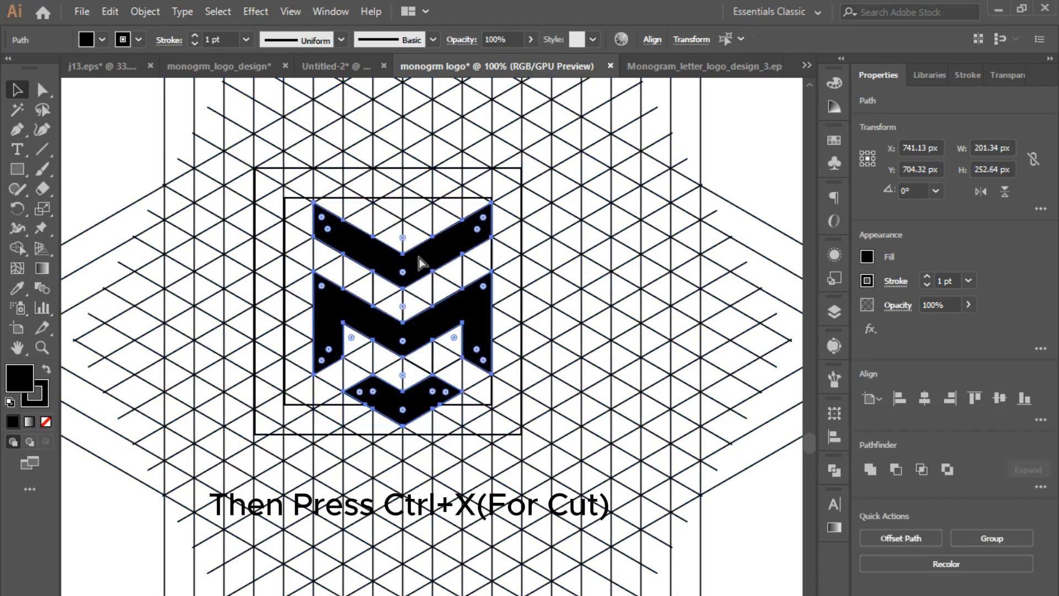
key("ctrl+x")
left_click_drag(122, 141, 481, 423)
key("Delete")
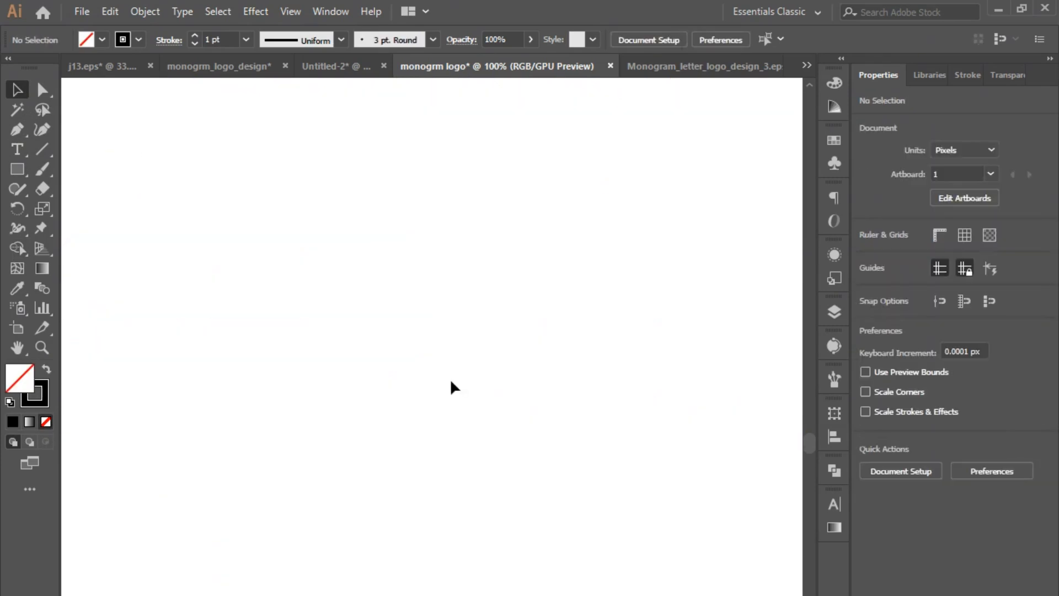
- Paste the three shapes back, move them higher on the artboard, and expand their fill and stroke
key("ctrl+v")
left_click(332, 373)
key("ctrl+a")
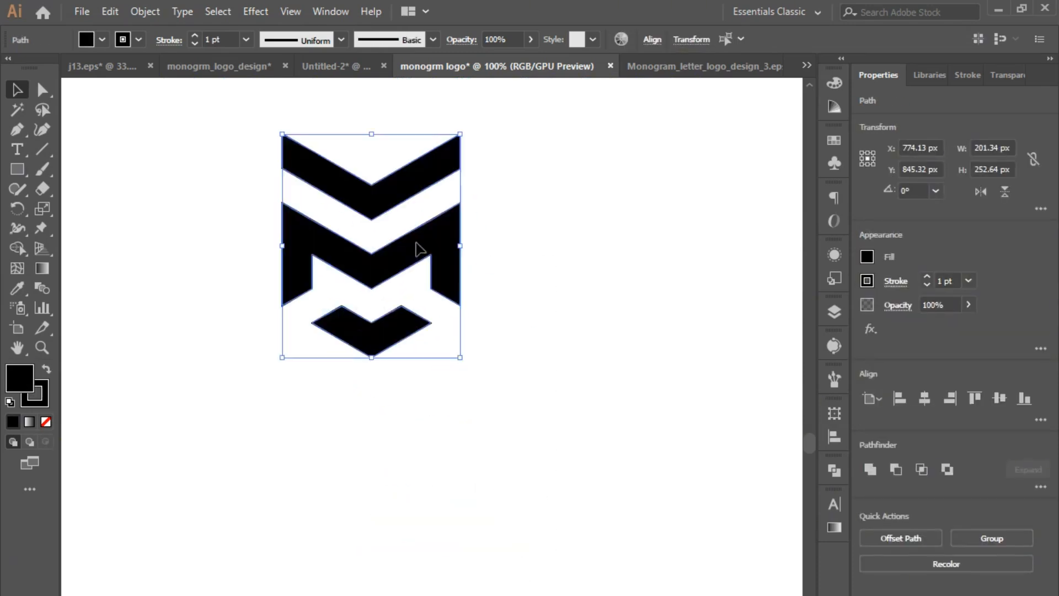
left_click(145, 11)
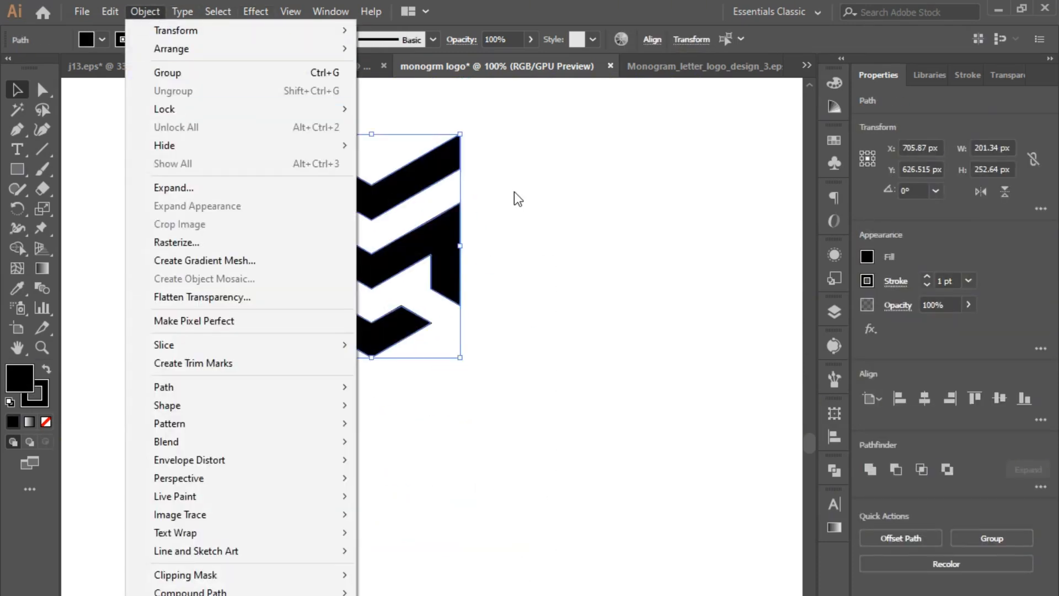
left_click(456, 331)
left_click(187, 12)
left_click(178, 187)
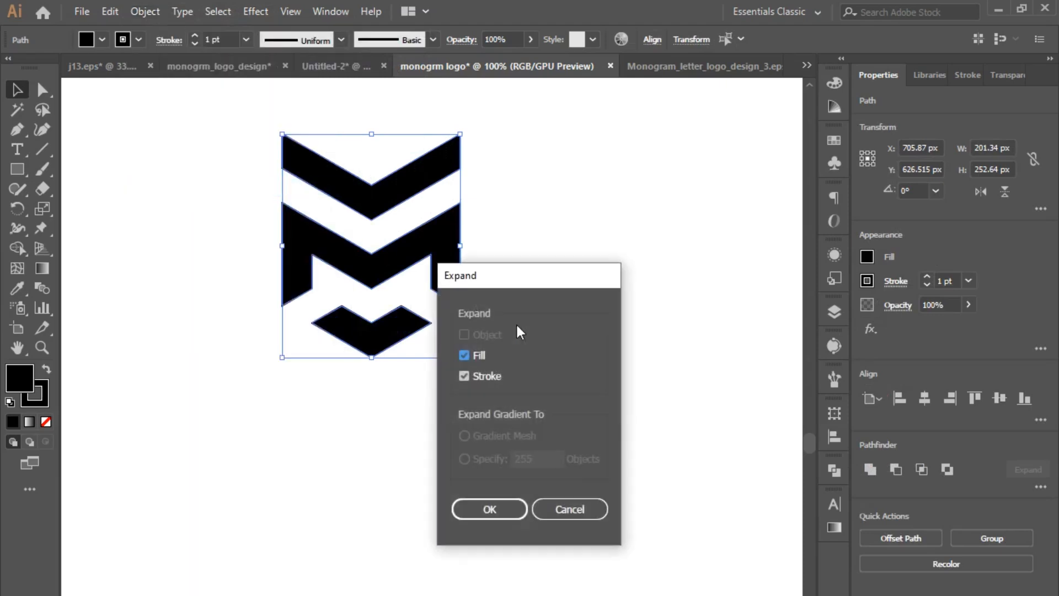
left_click(490, 508)
- Move the finished M mark far to the right, clear of the line grid area, and deselect it
left_click_drag(395, 236, 481, 362)
left_click_drag(417, 250, 722, 221)
left_click(670, 469)
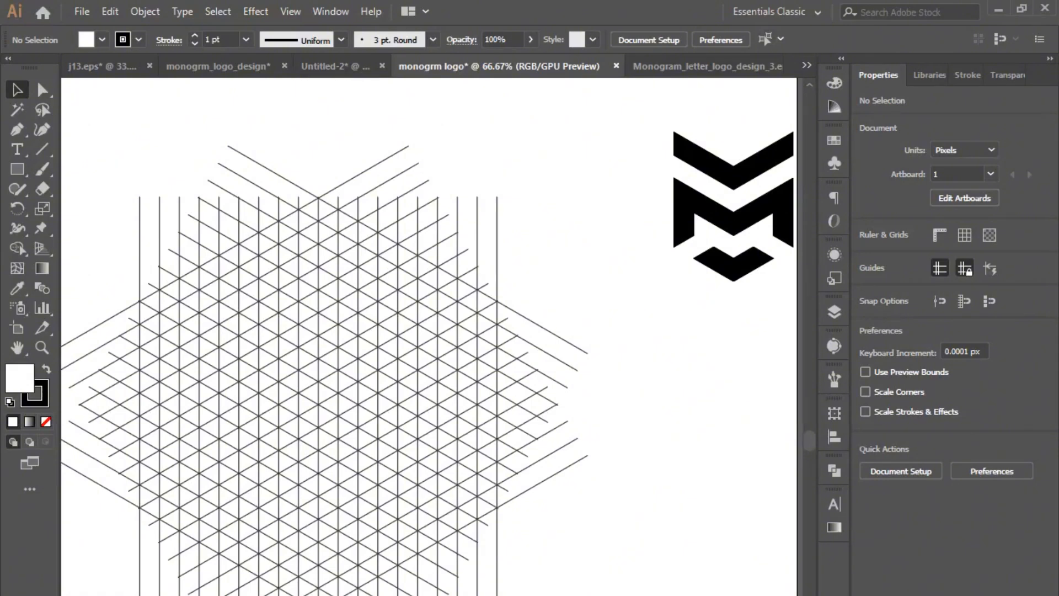
- Draw a hexagon about 437 px wide over the upper-left part of the line grid and remove its fill
left_click(355, 443)
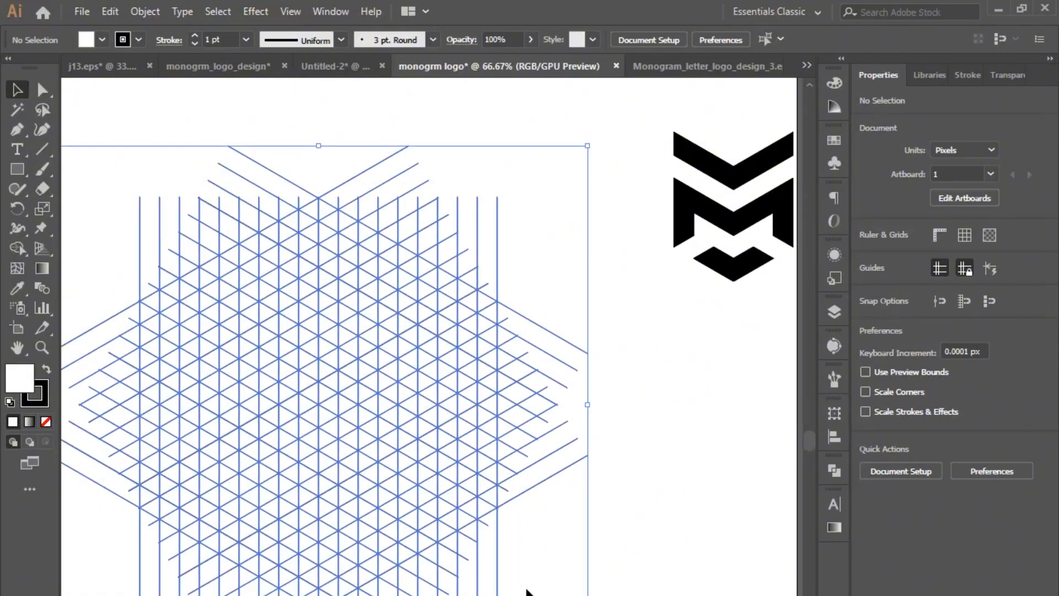
left_click(154, 595)
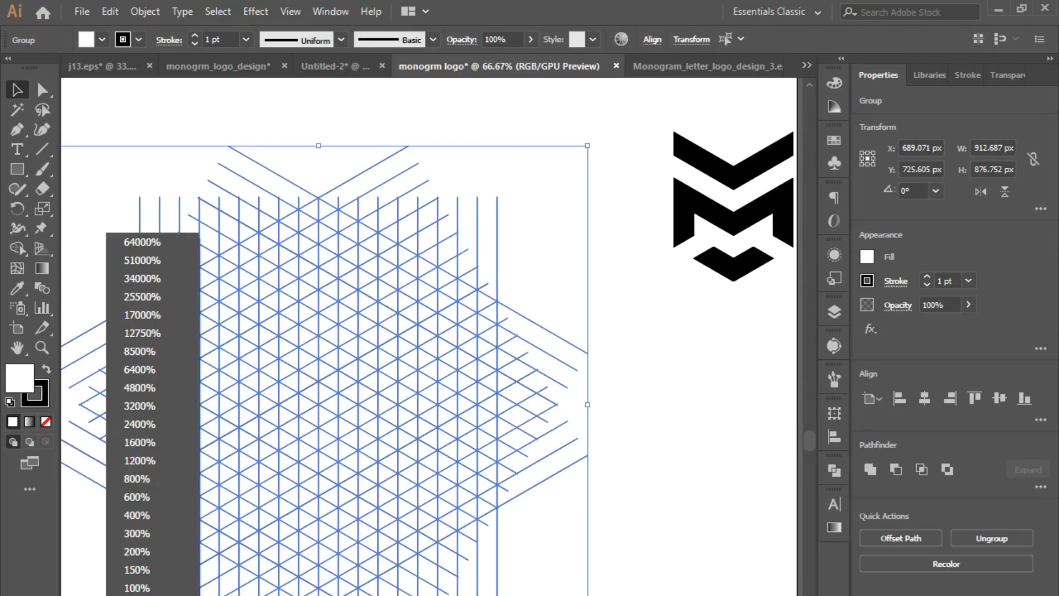
left_click(154, 586)
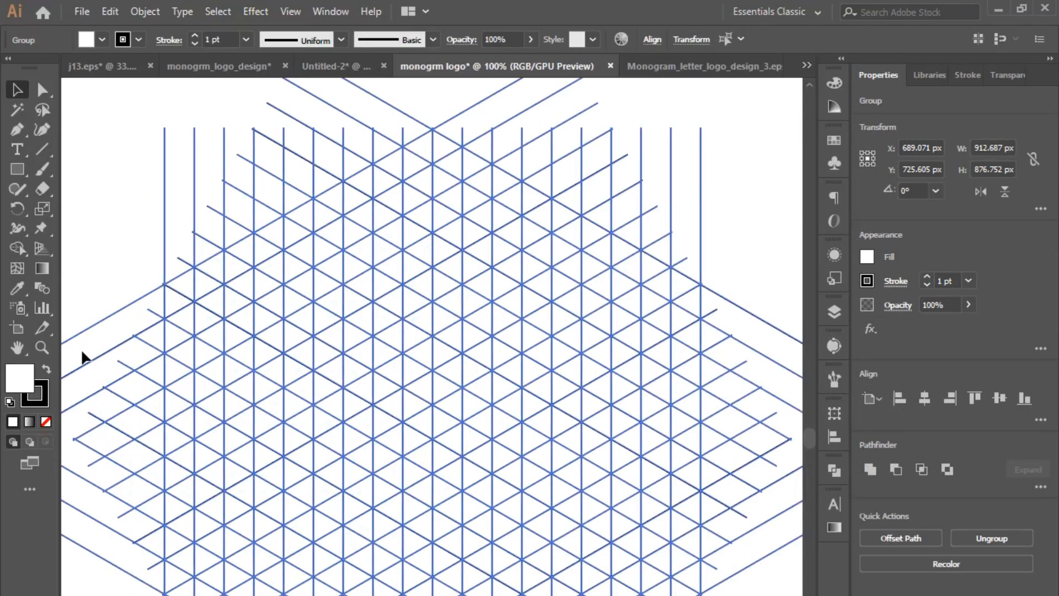
left_click(111, 218)
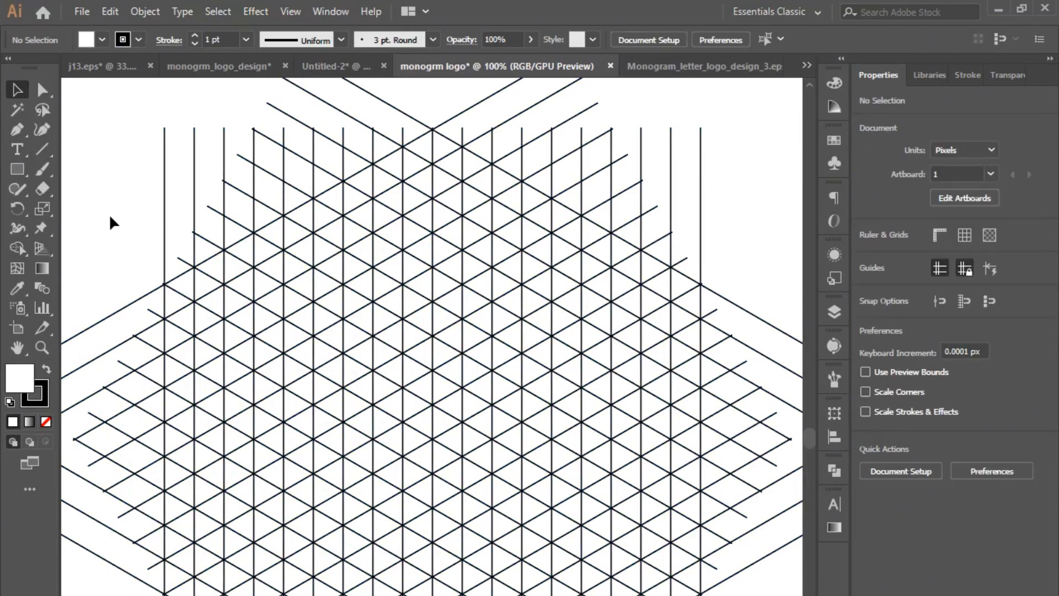
left_click_drag(16, 170, 83, 229)
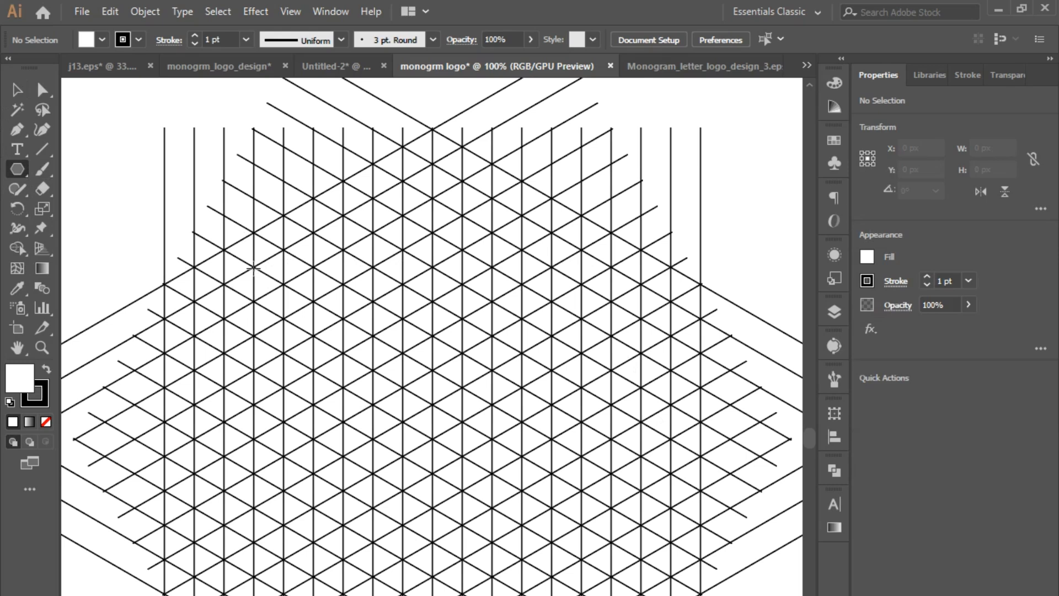
left_click_drag(253, 266, 415, 374)
left_click(16, 90)
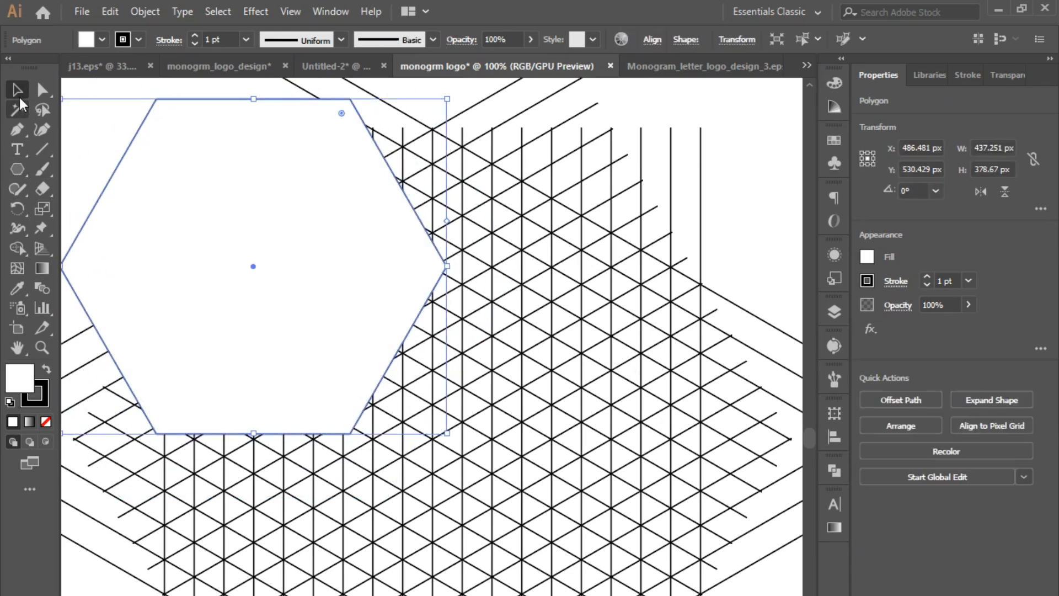
left_click(46, 422)
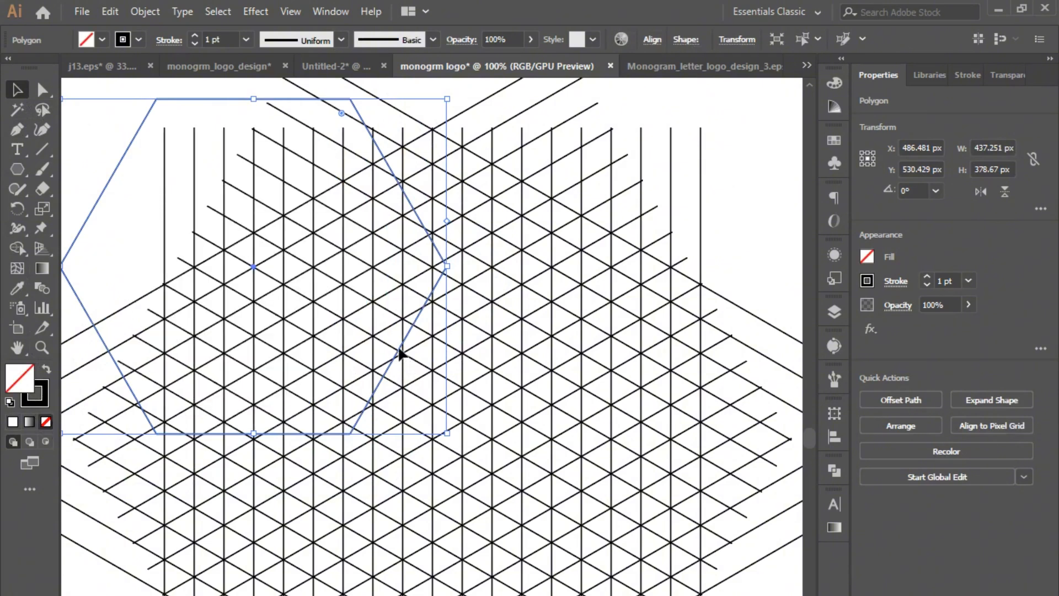
- Move the hexagon to the middle of the grid and rotate it 90° so a vertex points up on the central vertical line
left_click_drag(399, 353, 577, 498)
left_click_drag(629, 584, 540, 226)
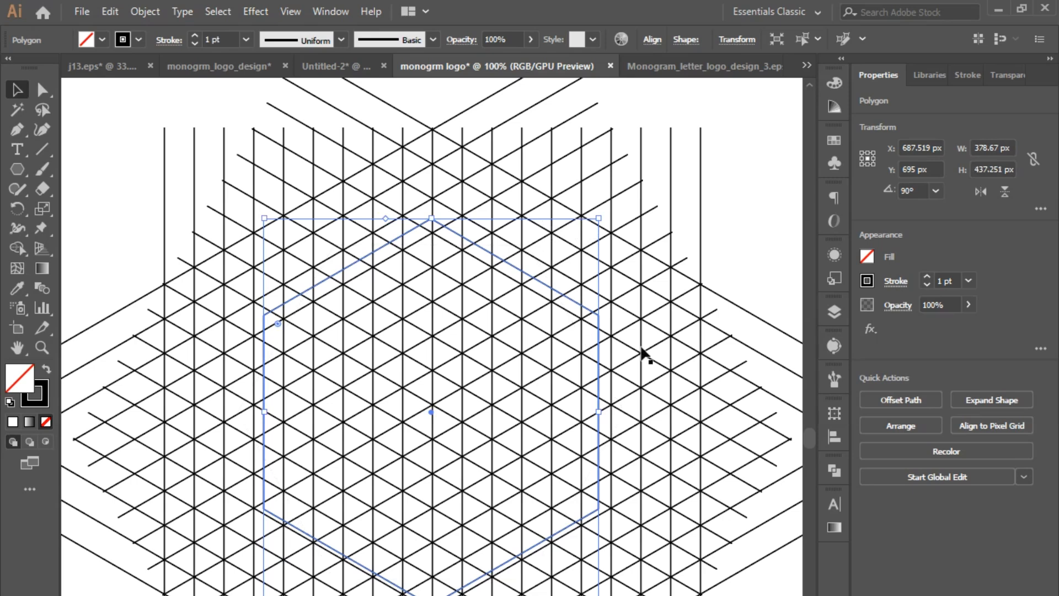
left_click_drag(444, 229, 444, 241)
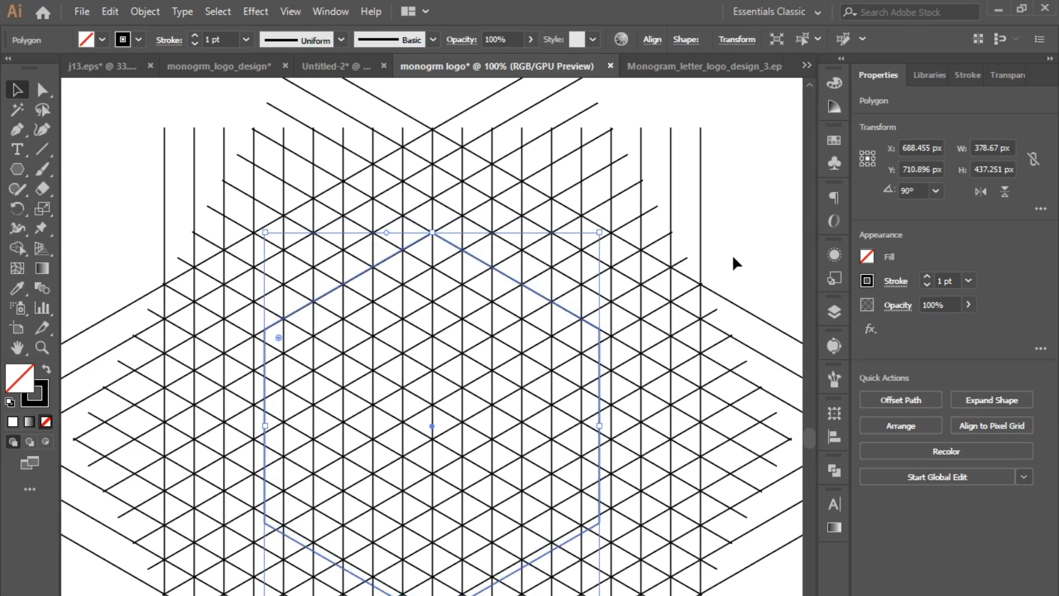
left_click(732, 255)
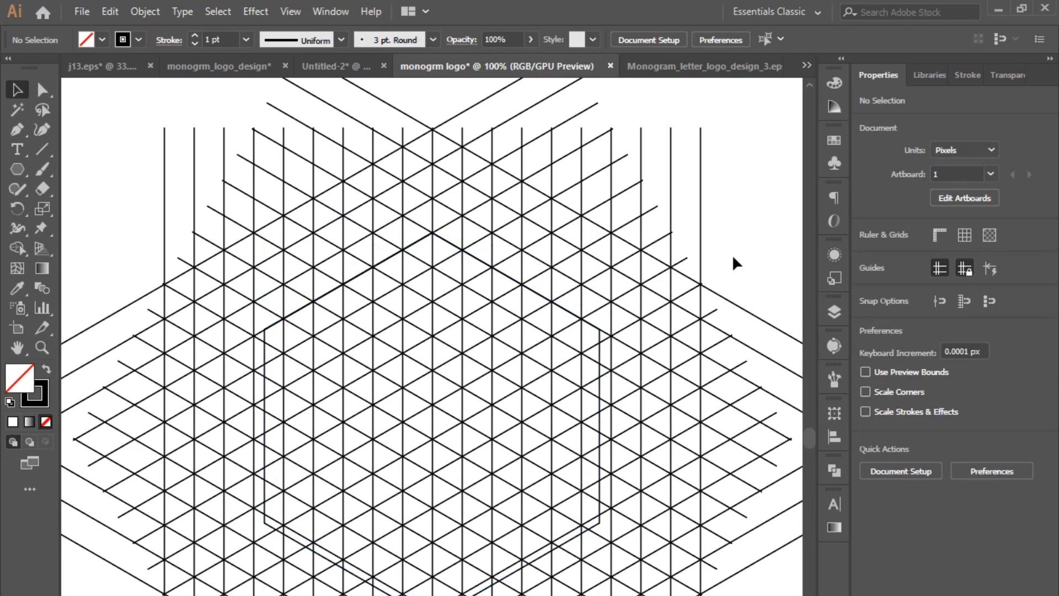
- Scale the hexagon proportionally to about 390 × 451 px and align its top vertex with a grid intersection on the central line
left_click(265, 331)
left_click_drag(265, 232, 253, 220)
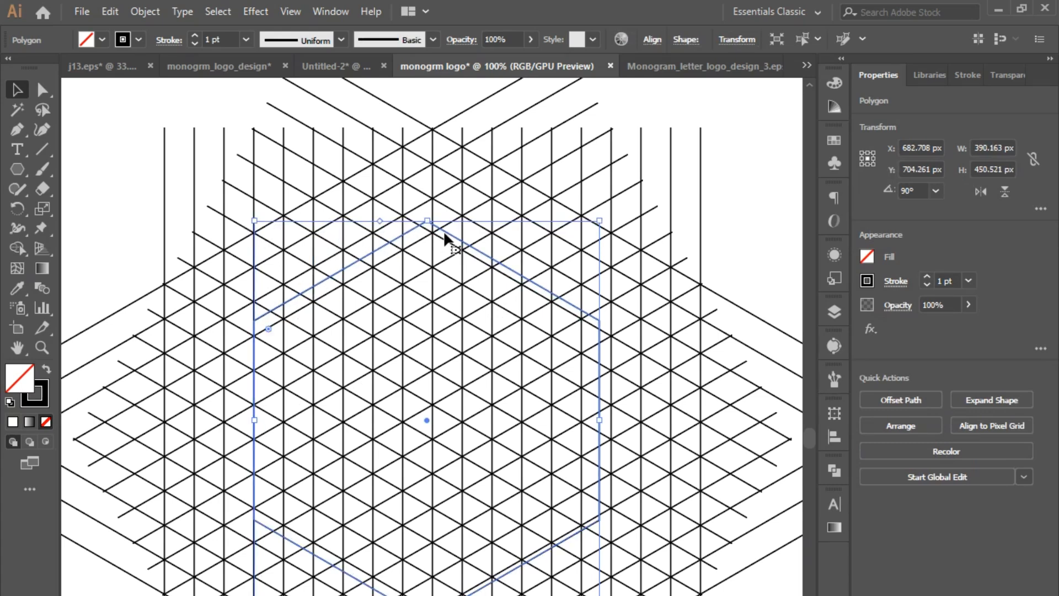
left_click_drag(445, 237, 457, 216)
- Copy the hexagon, paste the copy in place, and scale it from its centre to about 321 × 370 px
left_click(110, 11)
left_click(163, 93)
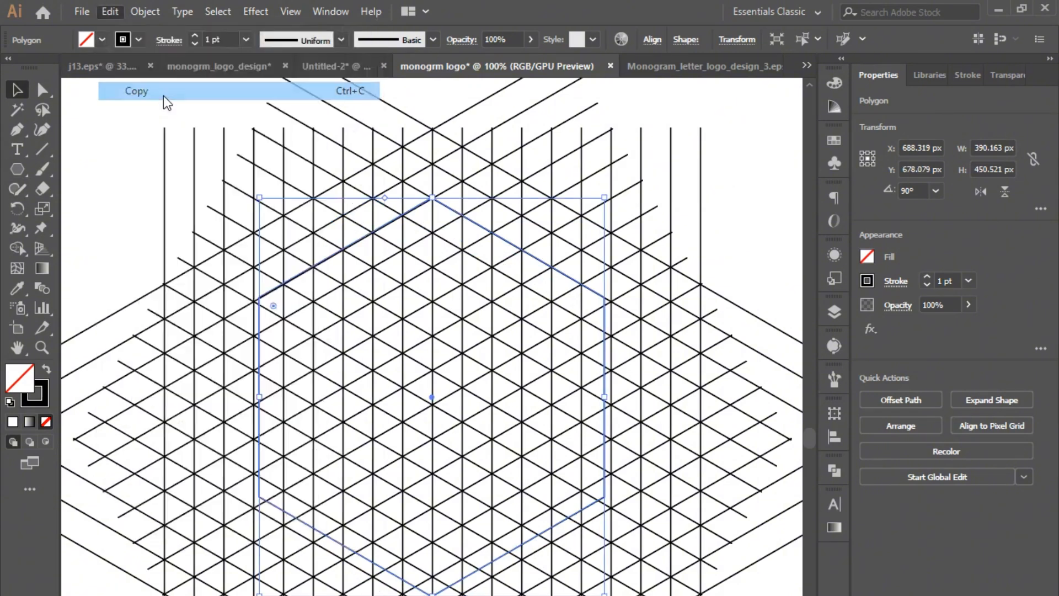
left_click(110, 11)
left_click(157, 128)
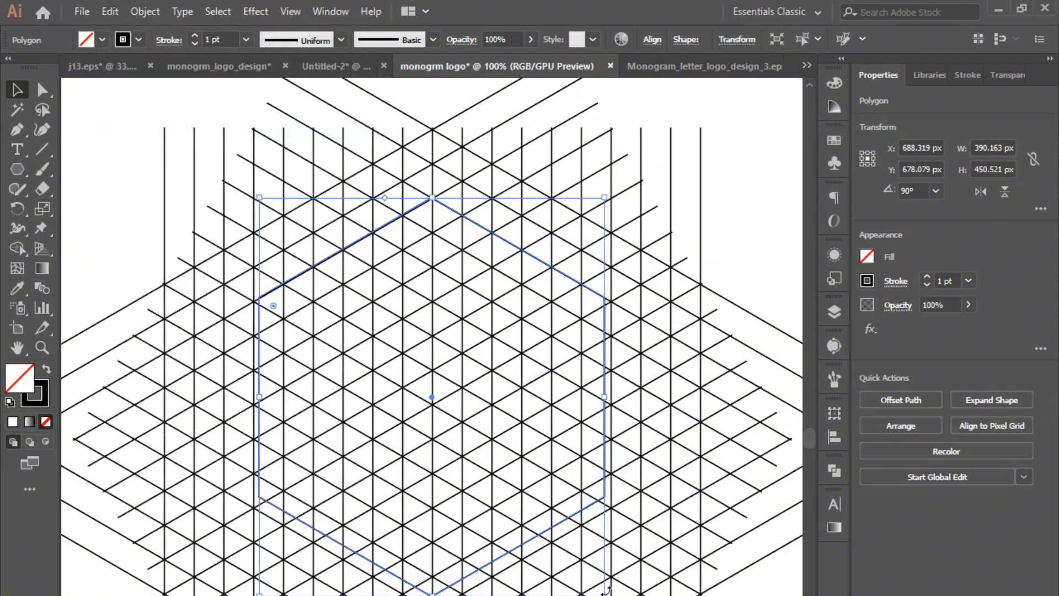
left_click_drag(605, 594, 597, 563)
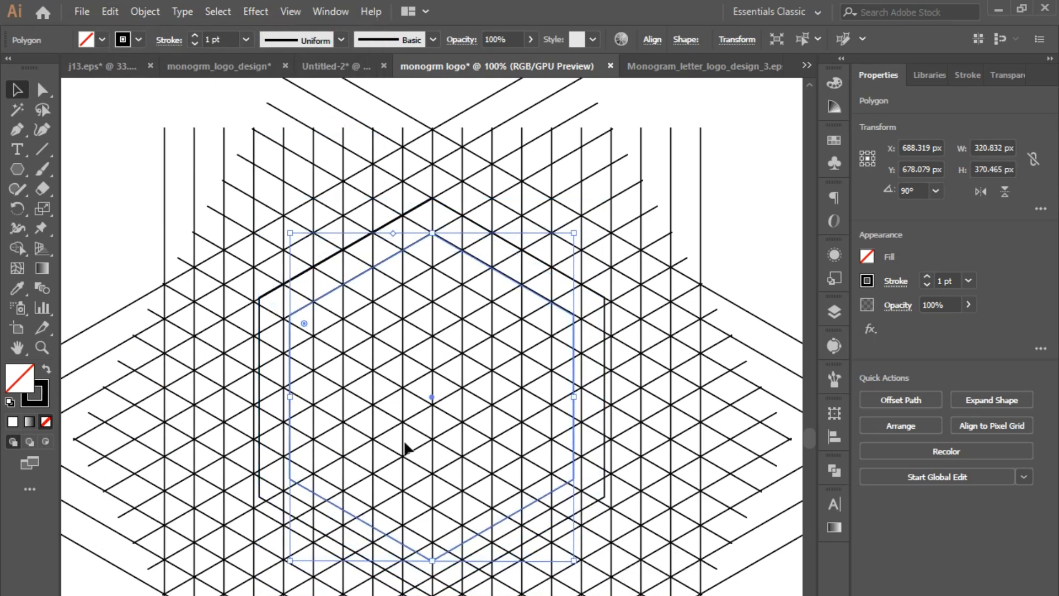
left_click(114, 196)
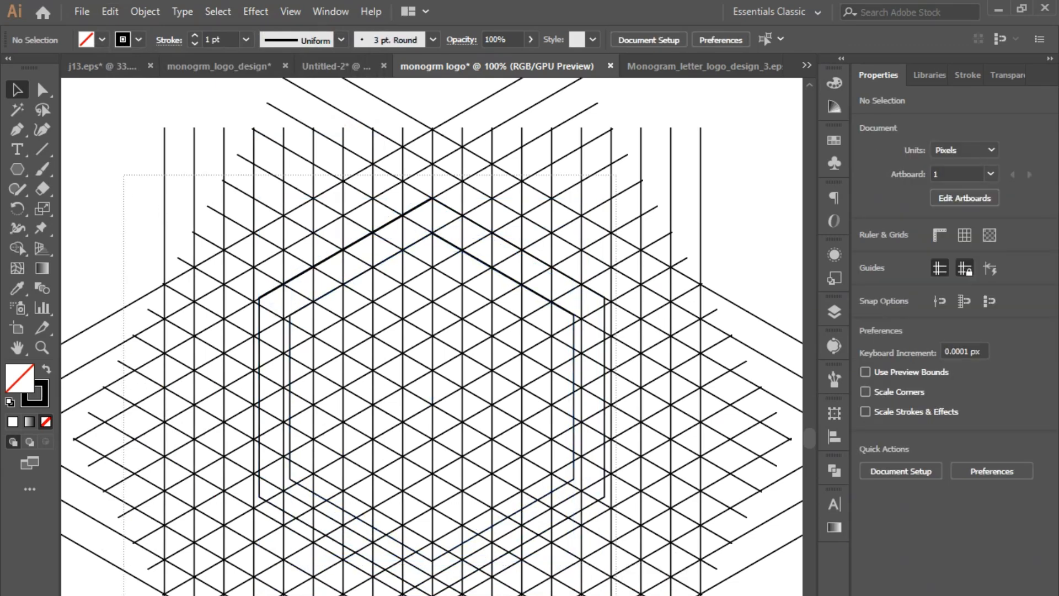
key("ctrl+a")
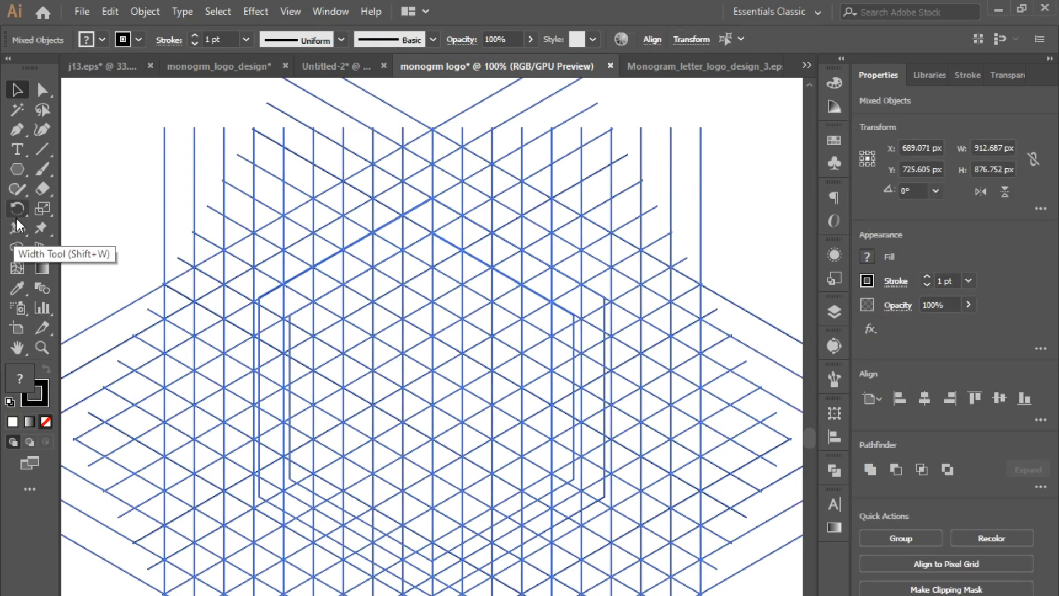
left_click(18, 249)
left_click(47, 374)
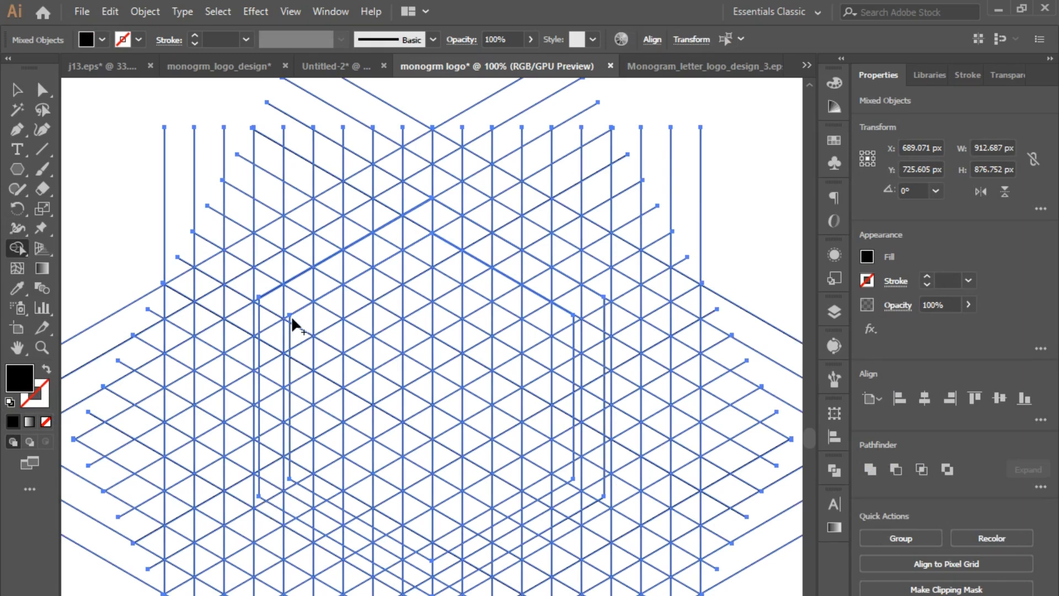
left_click_drag(288, 455, 289, 505)
key("ctrl+z")
key("v")
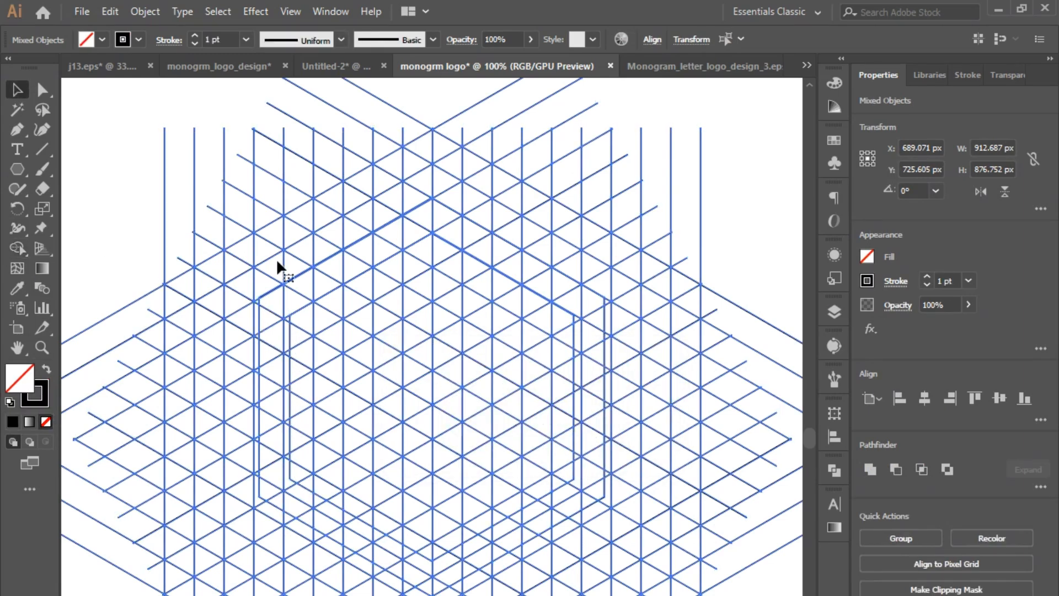
- Select both nested hexagons together and resize them so their edges line up with the isometric grid lines
left_click(271, 291)
left_click(433, 563)
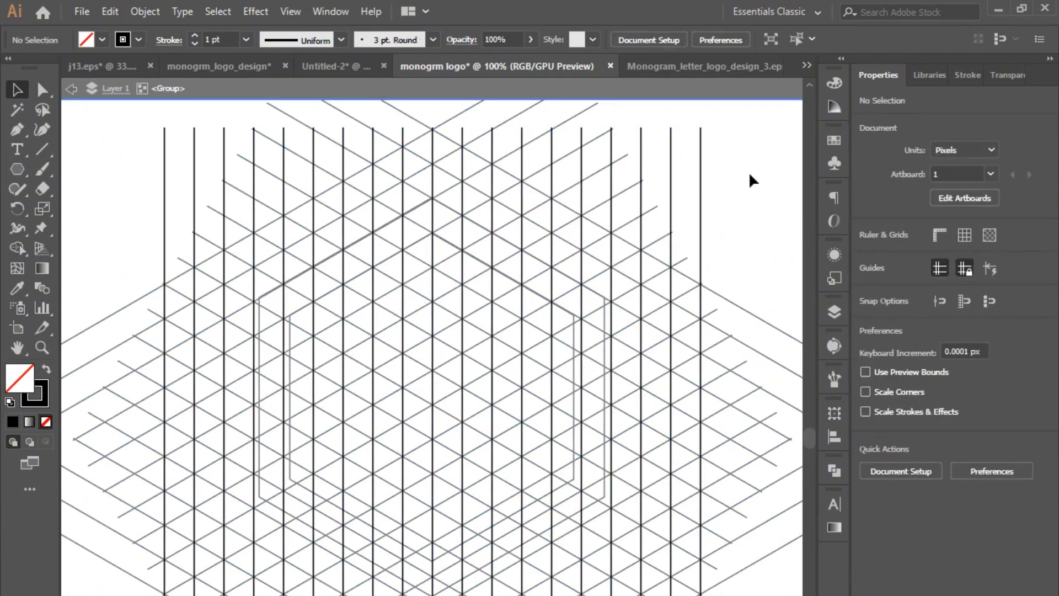
left_click(574, 348)
left_click(607, 336)
left_click(440, 550, "shift")
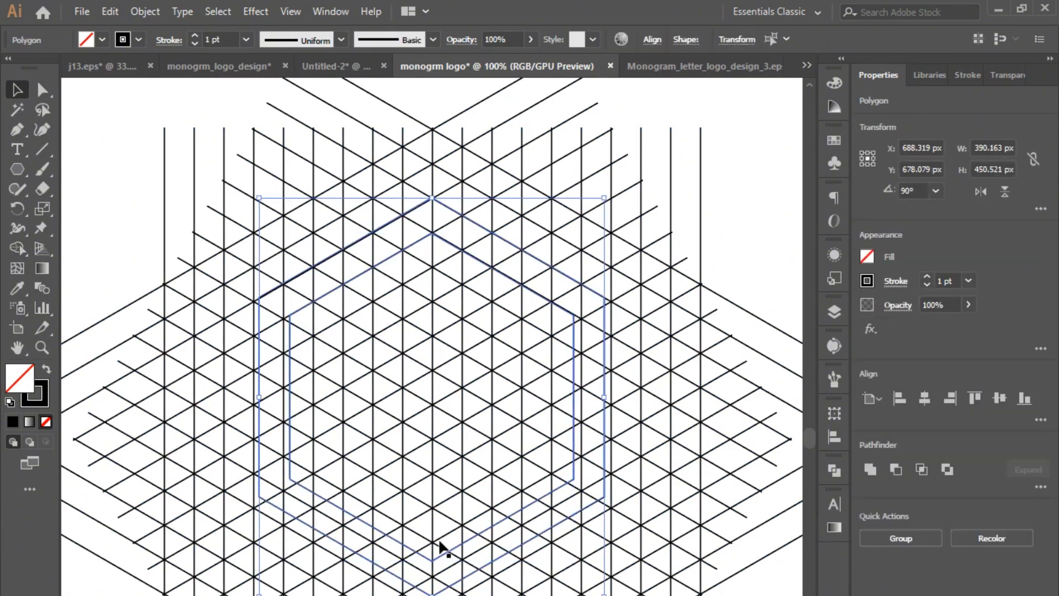
left_click(711, 228)
- Select all artwork and merge grid cells on the hexagon's left face into a letter A with the Shape Builder
key("ctrl+a")
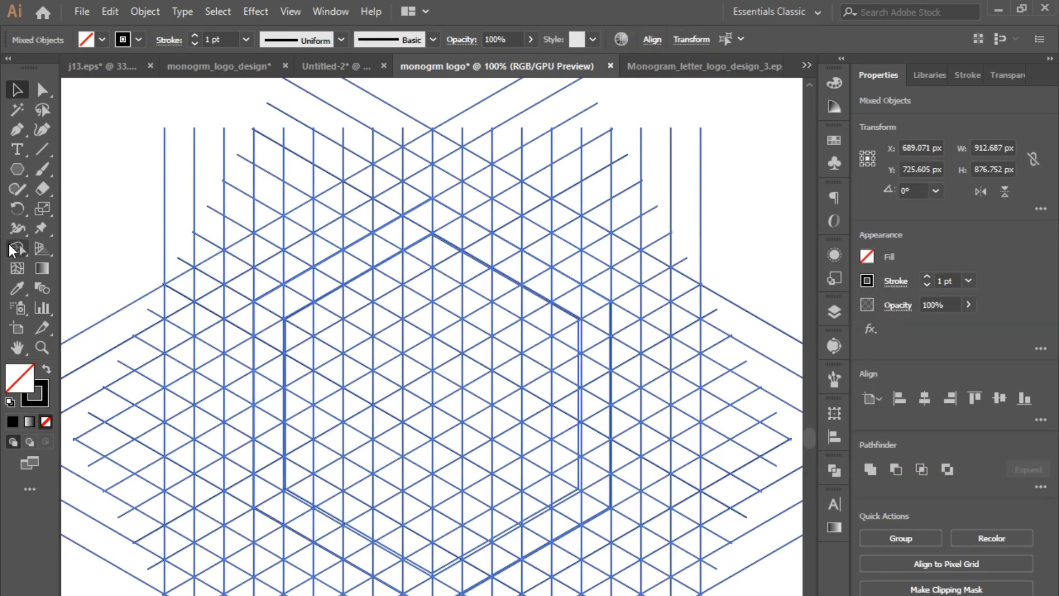
key("shift+m")
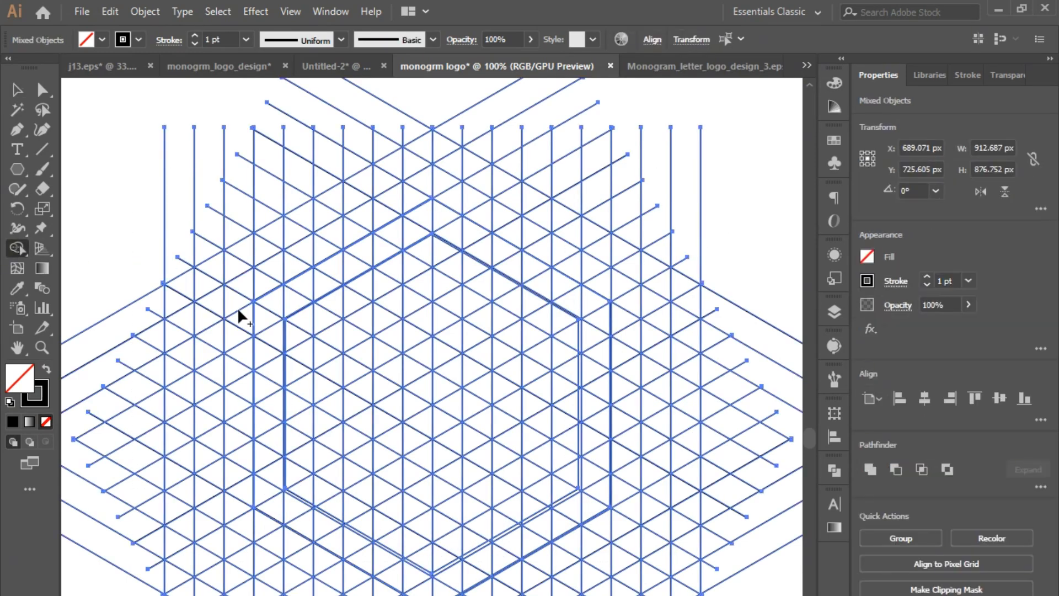
left_click_drag(289, 319, 364, 355)
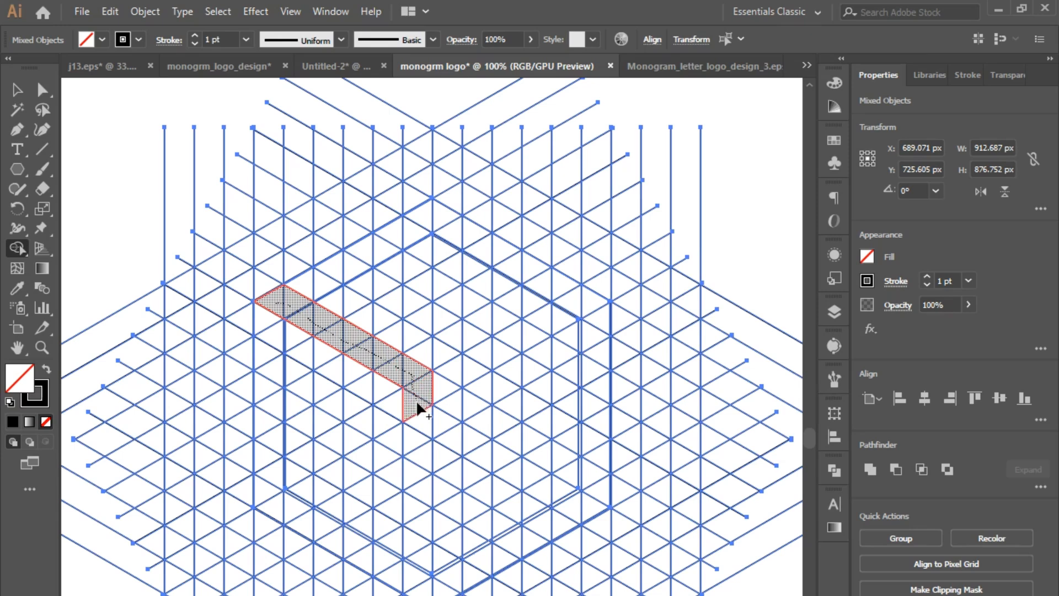
left_click_drag(418, 499, 423, 588)
left_click_drag(273, 334, 271, 509)
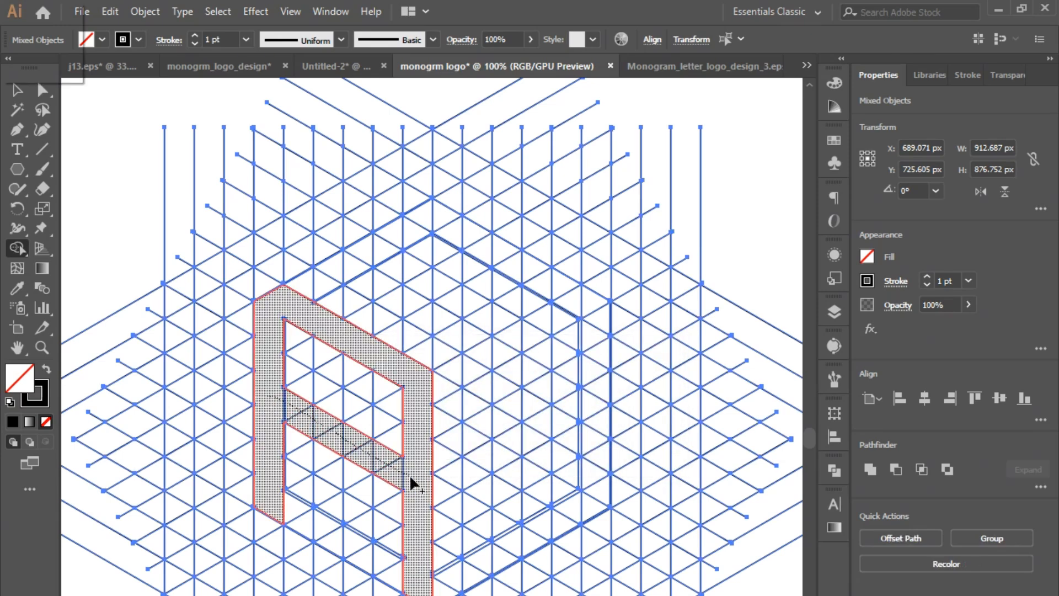
left_click(412, 485, "alt")
- Merge grid cells on the hexagon's right face into a letter G with an inward middle bar
left_click_drag(472, 397, 489, 425)
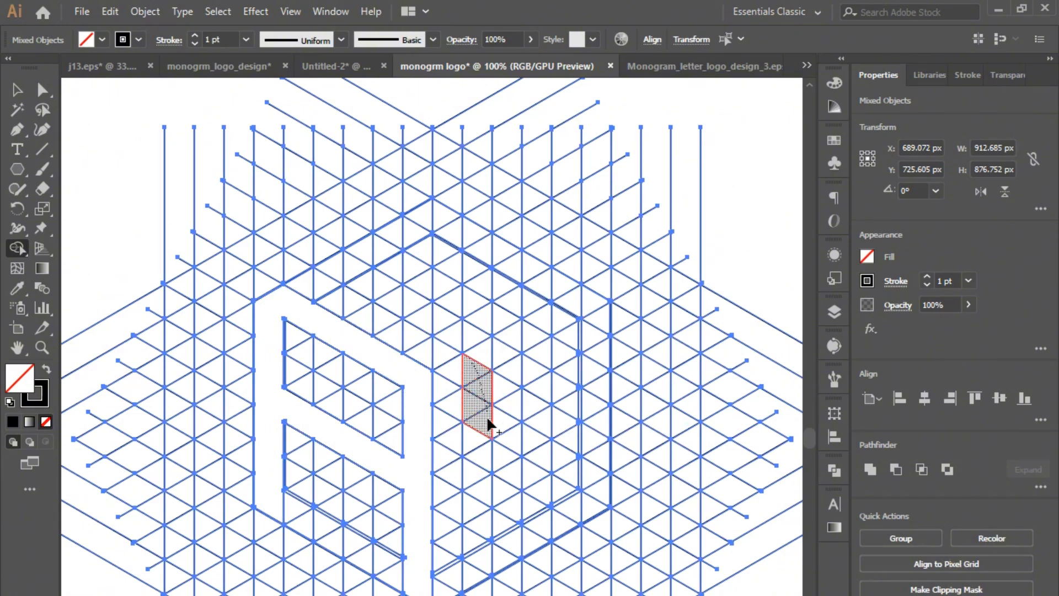
left_click_drag(475, 560, 478, 577)
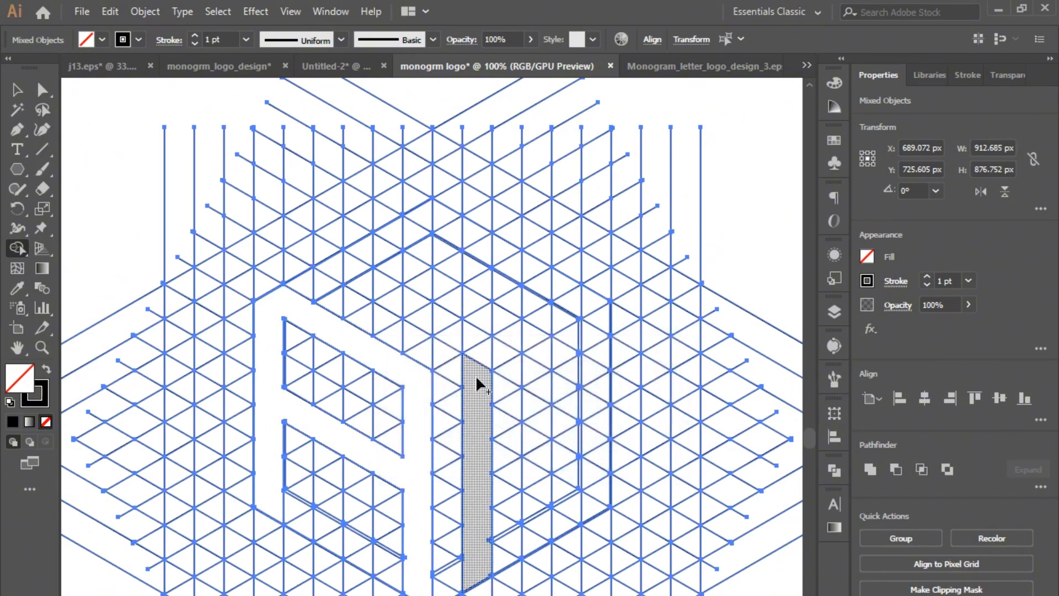
left_click_drag(476, 375, 560, 317)
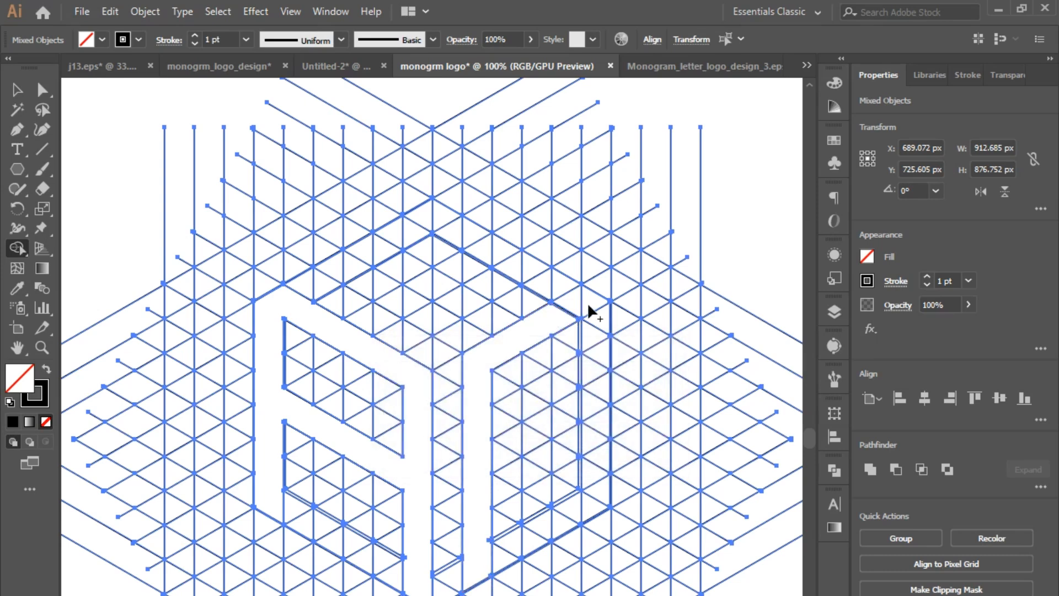
mouse_move(473, 564)
left_mouse_down()
mouse_move(602, 518)
mouse_move(531, 528)
mouse_move(596, 495)
mouse_move(594, 439)
left_mouse_up()
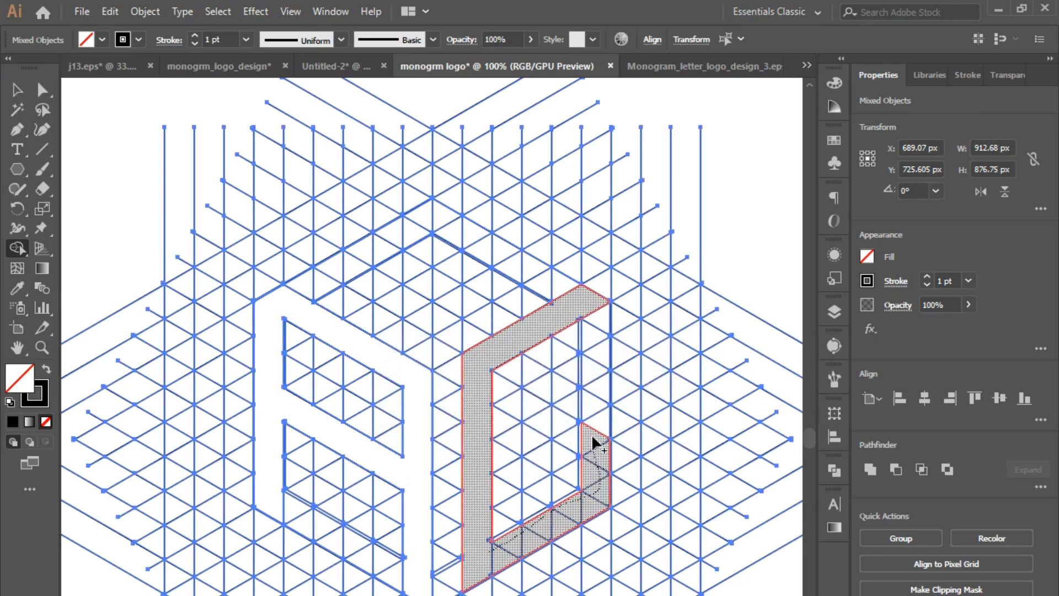
left_click_drag(524, 472, 569, 462)
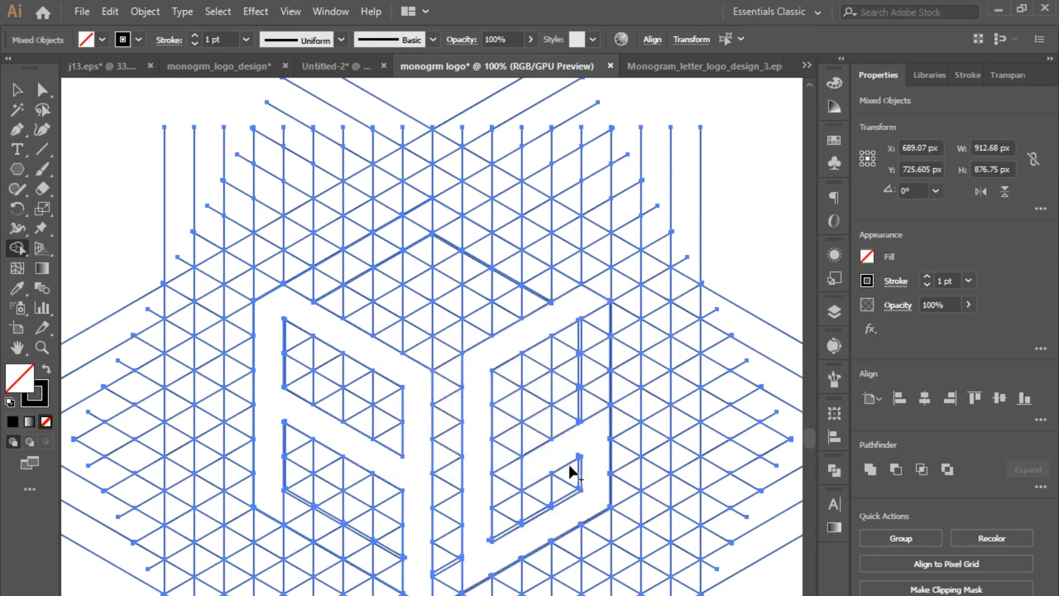
left_click_drag(493, 548, 580, 508)
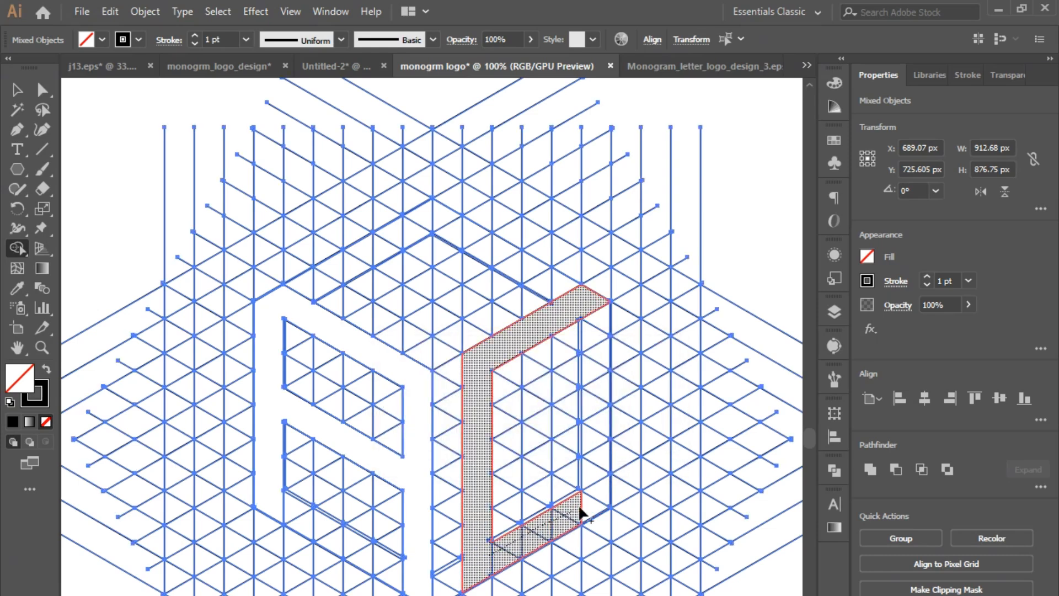
mouse_move(604, 456)
left_mouse_down()
mouse_move(593, 406)
mouse_move(580, 402)
mouse_move(529, 436)
left_mouse_up()
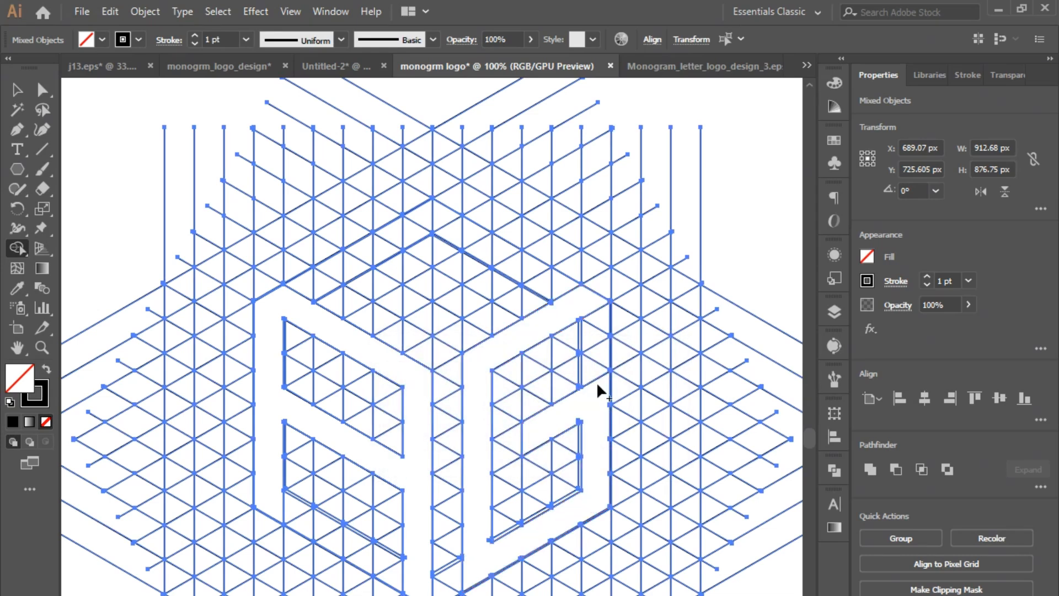
- Merge grid cells on the hexagon's top face into a three-legged letter M
left_click_drag(504, 289, 505, 255)
mouse_move(445, 289)
left_mouse_down()
mouse_move(442, 222)
mouse_move(426, 216)
mouse_move(389, 250)
left_mouse_up()
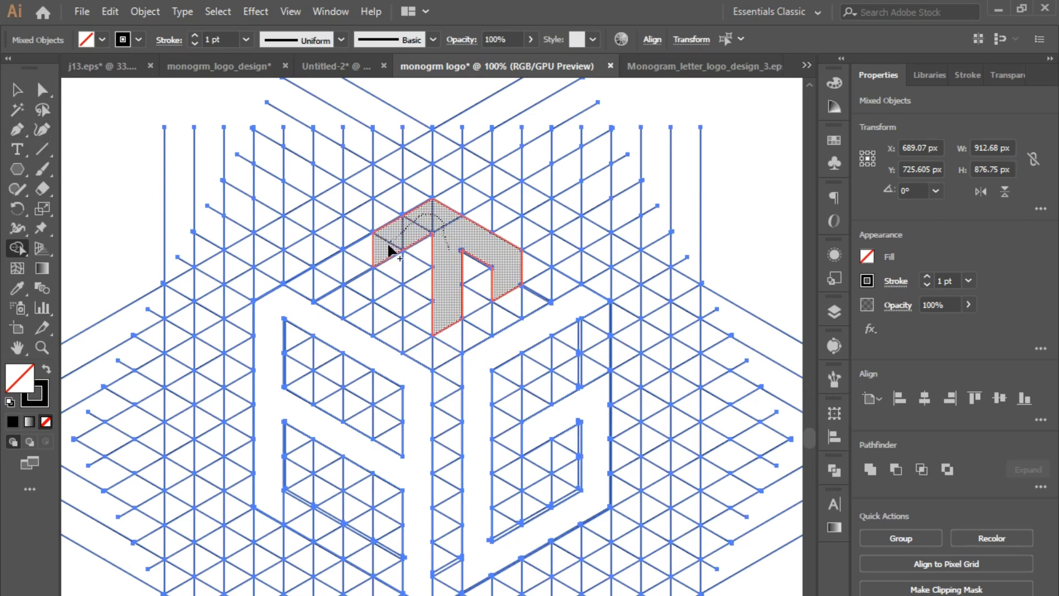
left_click_drag(383, 296, 384, 298)
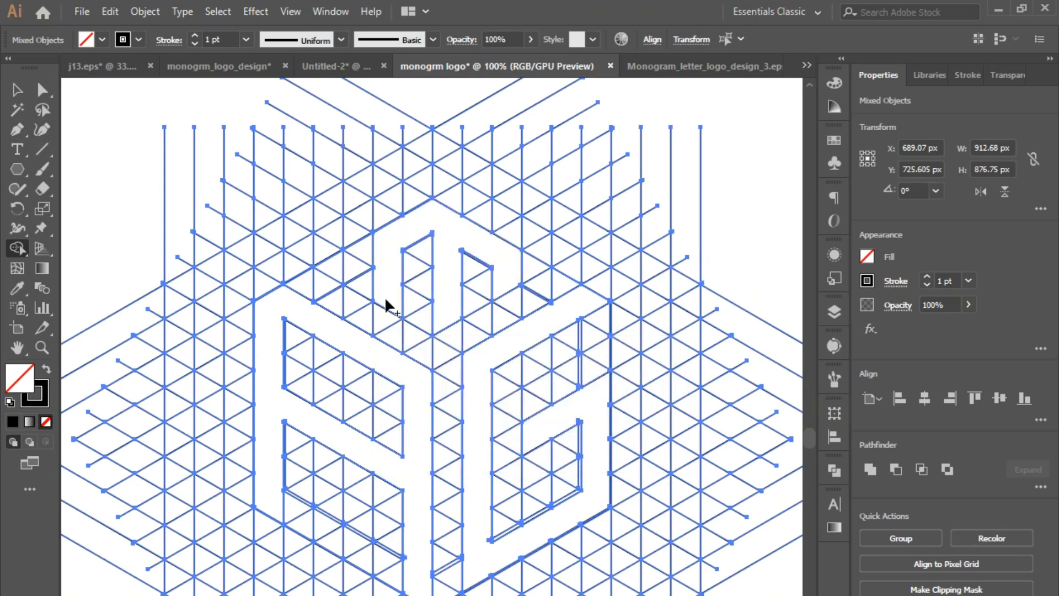
- Reselect all artwork, swap fill and stroke, and fill the left-face A with solid black using the Shape Builder
key("v")
left_click(75, 141)
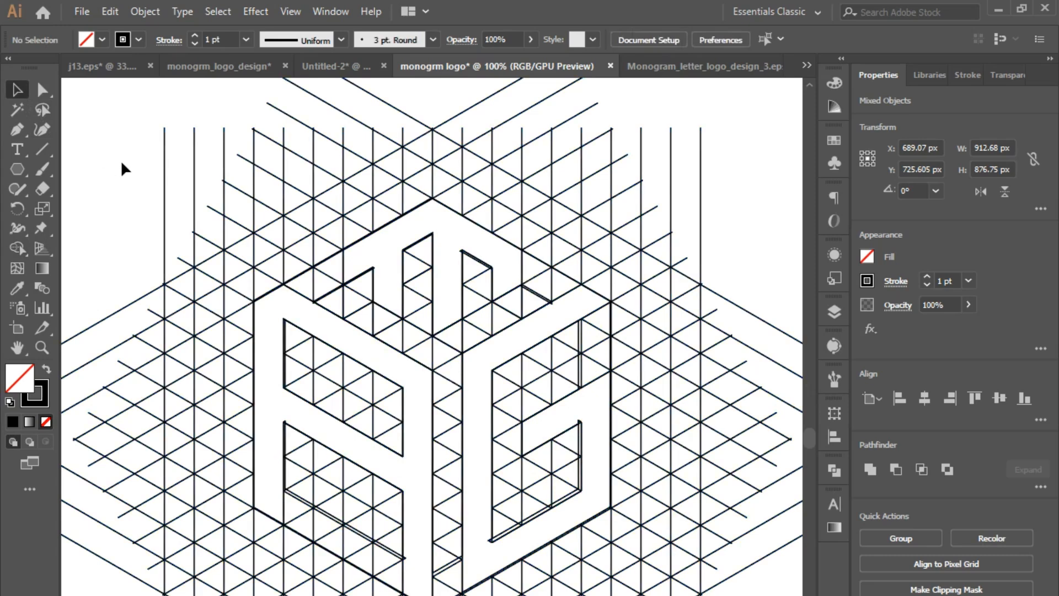
left_click(309, 334)
left_click(104, 214)
key("ctrl+a")
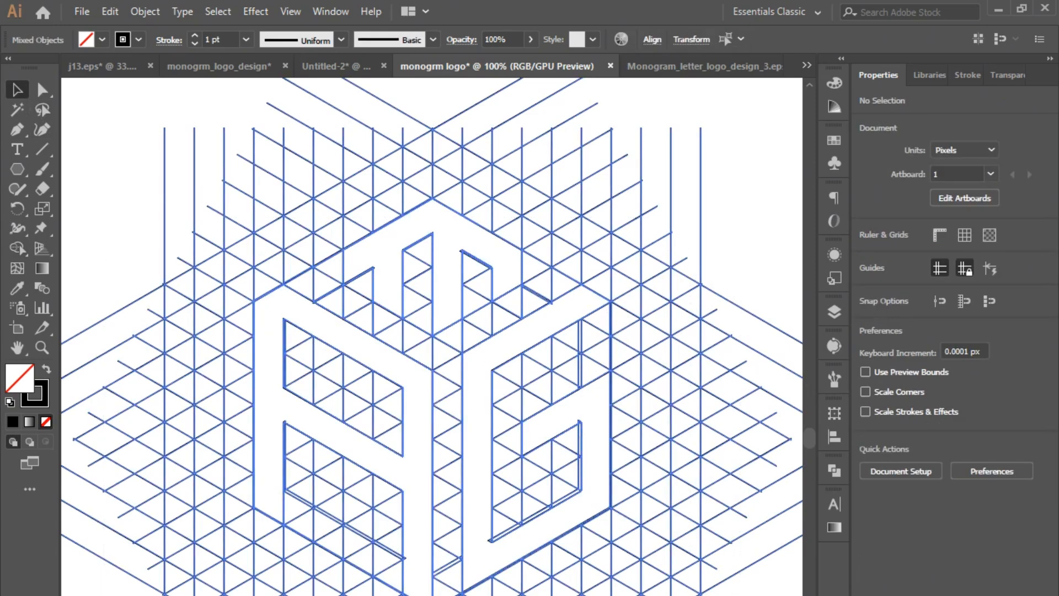
left_click(17, 247)
left_click(47, 369)
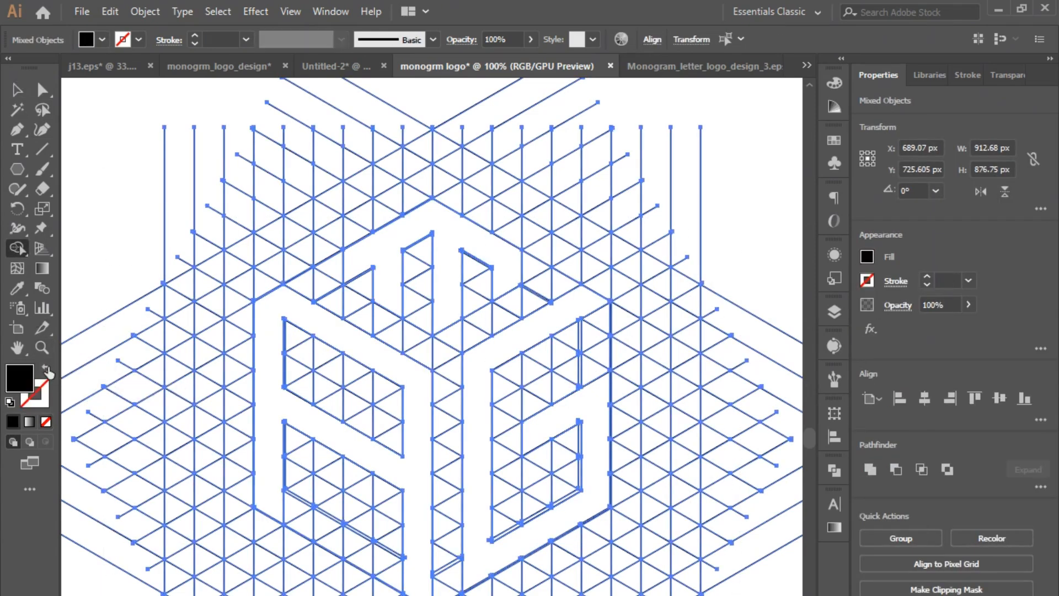
left_click(366, 346)
- Try filling the top M and right G shapes with solid black, inspect them up close, and undo both fills
left_click(388, 237)
mouse_move(580, 378)
left_mouse_down()
mouse_move(579, 311)
mouse_move(524, 320)
left_mouse_up()
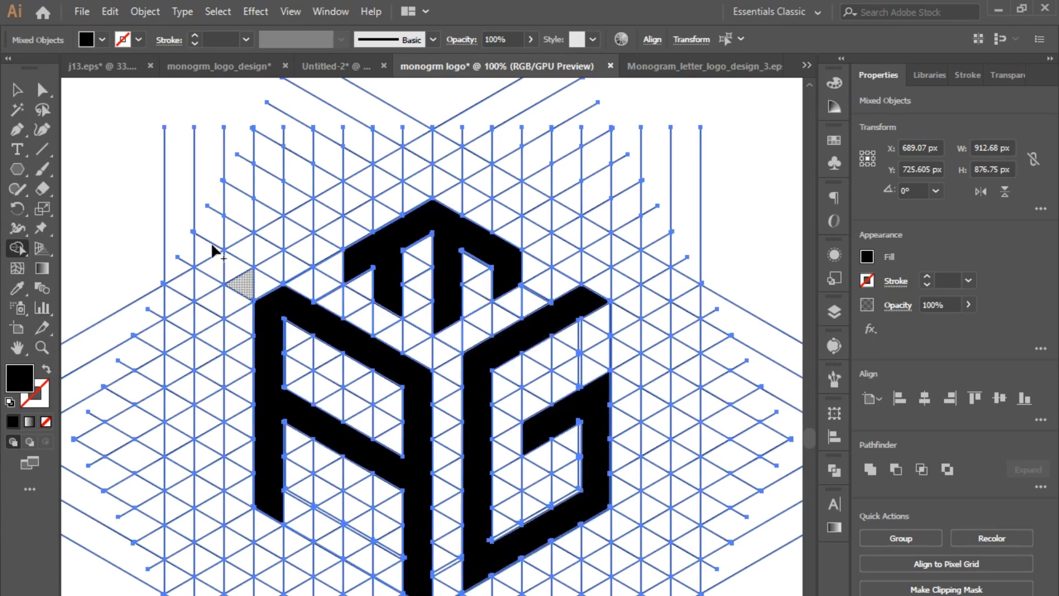
left_click(17, 90)
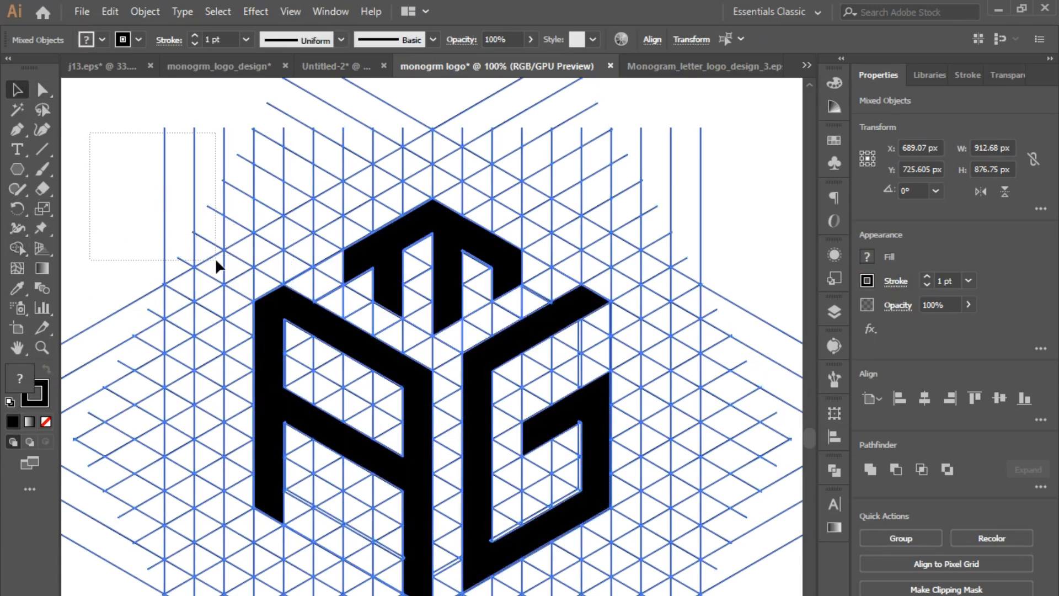
left_click_drag(216, 260, 218, 262)
key("ctrl+2")
left_click(108, 595)
left_click(157, 568)
scroll(419, 554, "down", 2)
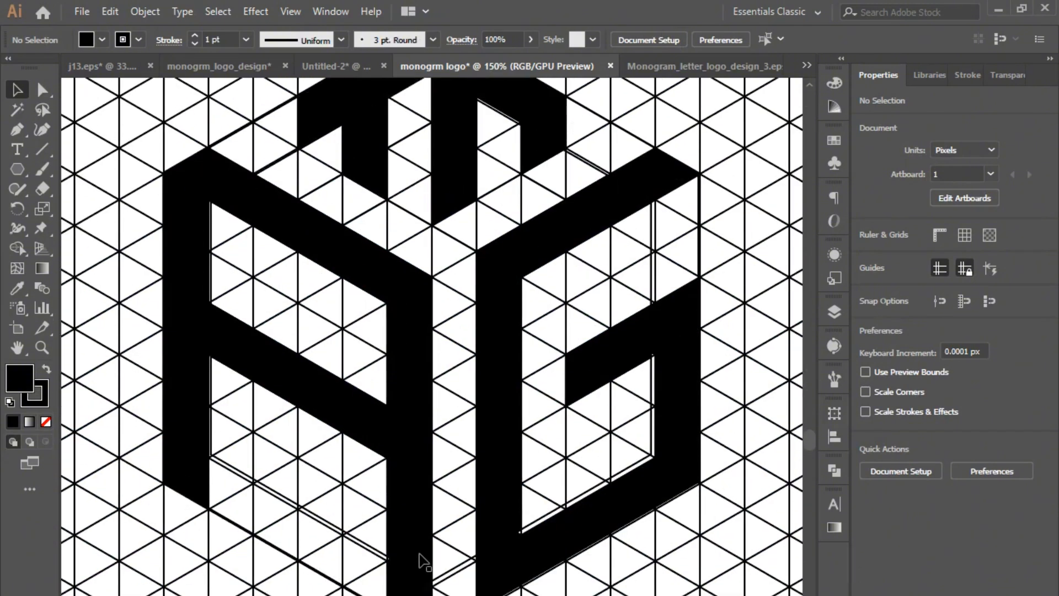
key("ctrl+z")
key("ctrl+z")
key("ctrl+z")
key("ctrl+z")
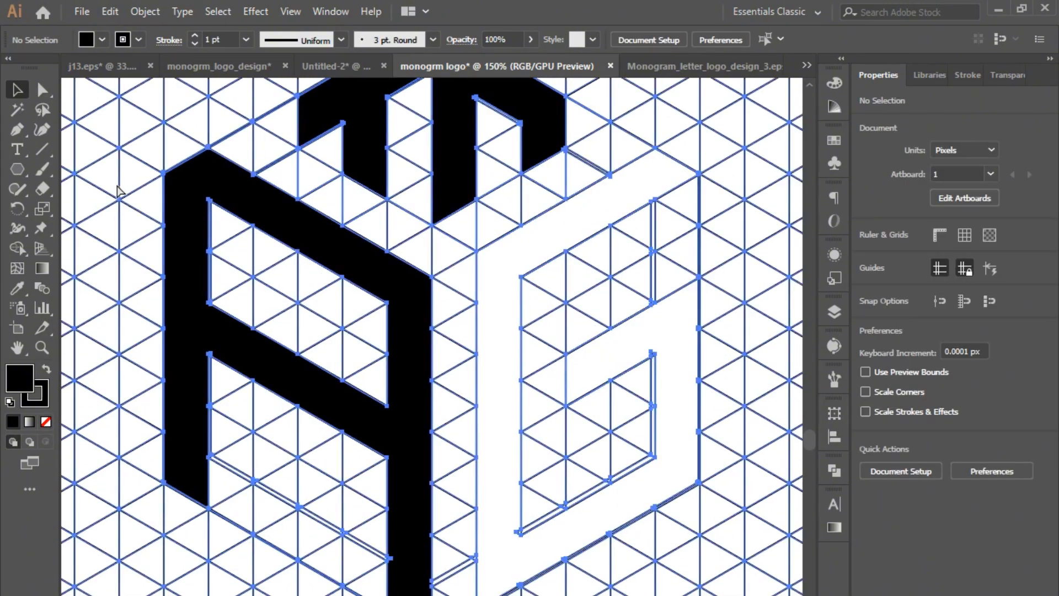
- Select all the artwork again and fill the right-face G shape with black using the Shape Builder
scroll(275, 342, "up", 3)
left_click(108, 595)
left_click(157, 578)
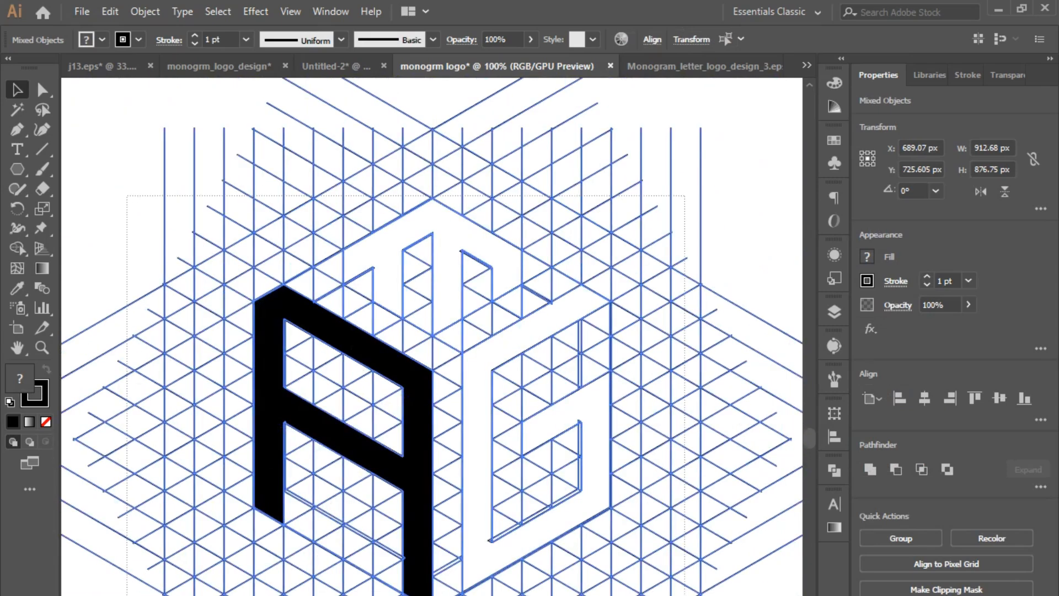
left_click(107, 595)
left_click(157, 568)
scroll(432, 336, "down", 1)
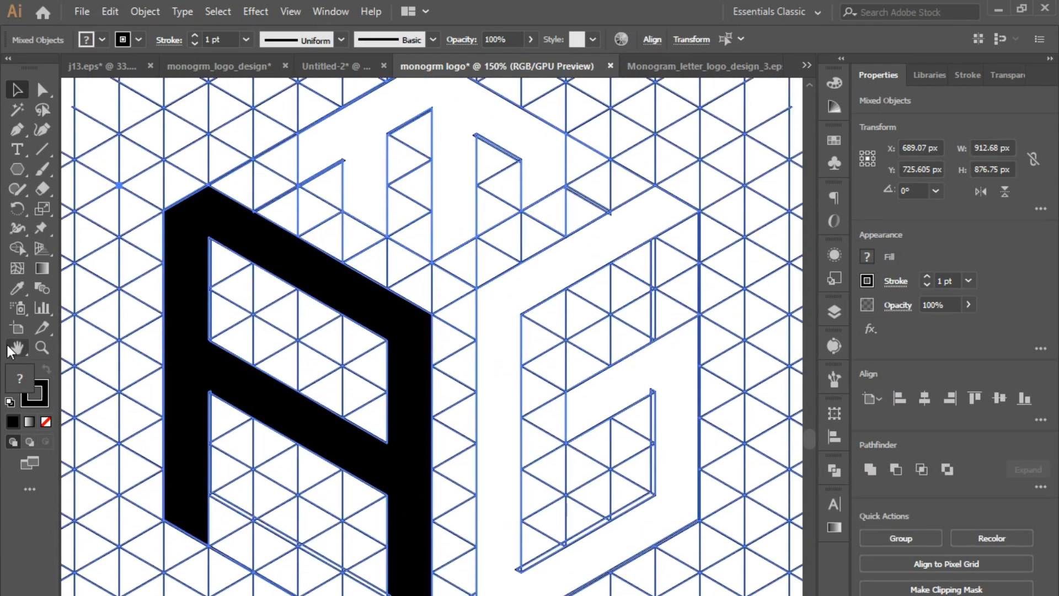
key("shift+m")
mouse_move(497, 574)
left_mouse_down()
mouse_move(492, 324)
mouse_move(654, 304)
left_mouse_up()
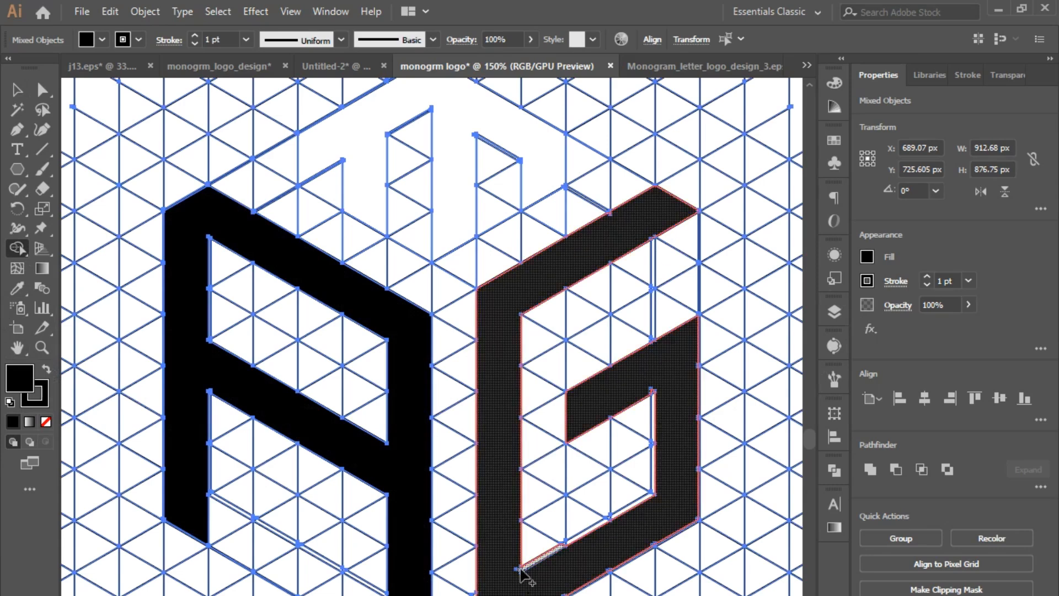
- Merge the thin slivers along the G's inner edges into the letter and fill the top-face M black
left_click_drag(521, 569, 521, 570)
left_click_drag(575, 545, 666, 483)
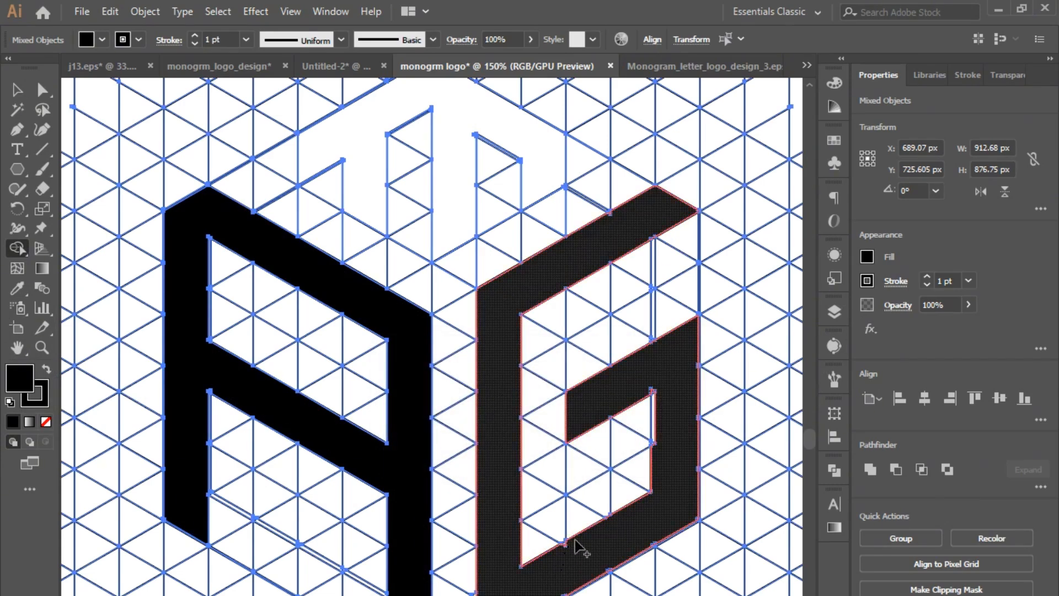
left_click_drag(564, 544, 573, 553)
left_click_drag(654, 440, 654, 459)
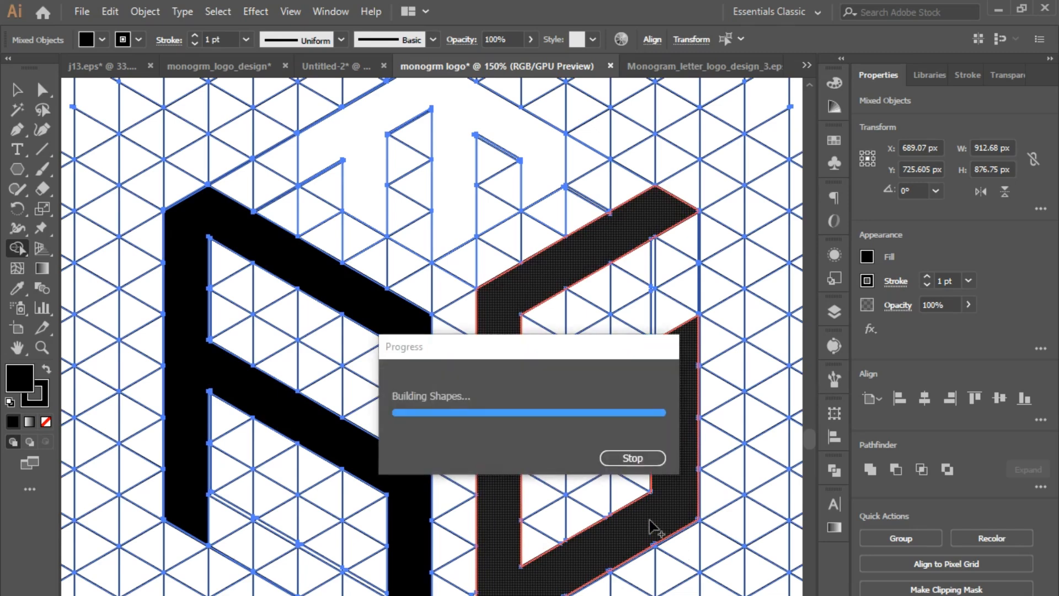
scroll(667, 399, "up", 3)
left_click(367, 237)
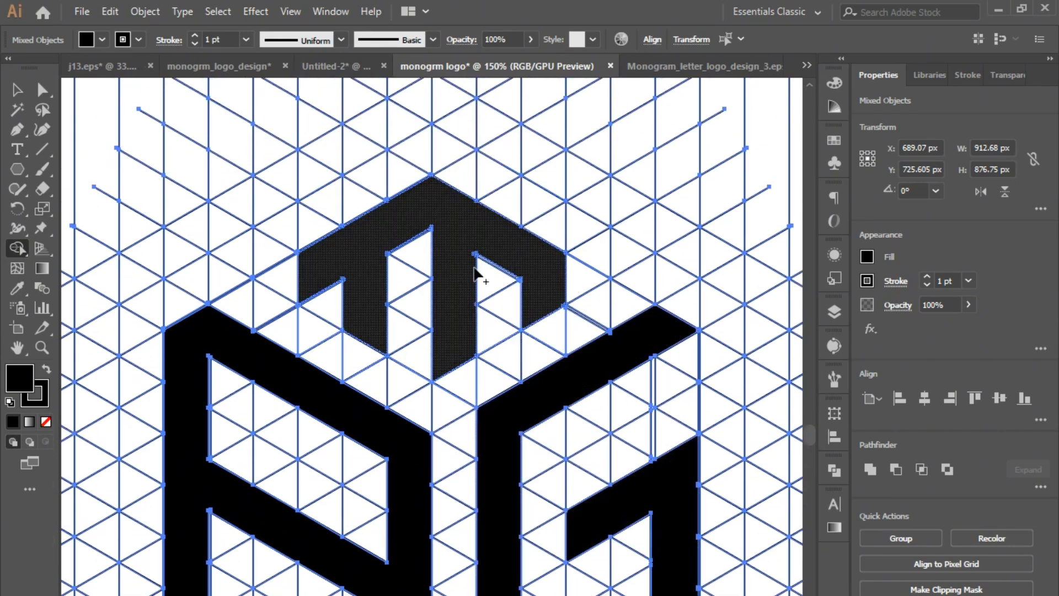
- Isolate the three black letters by cutting them, deleting all the remaining grid lines, and pasting the letters back
left_click(18, 91)
scroll(111, 441, "down", 3)
left_click(112, 595)
left_click(137, 588)
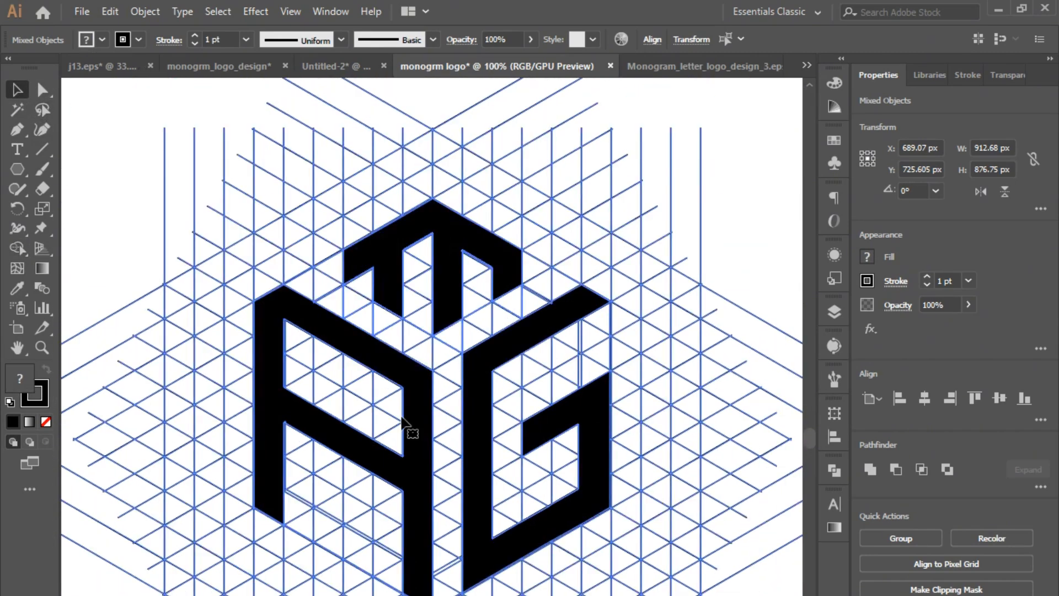
left_click(129, 209)
left_click(343, 349)
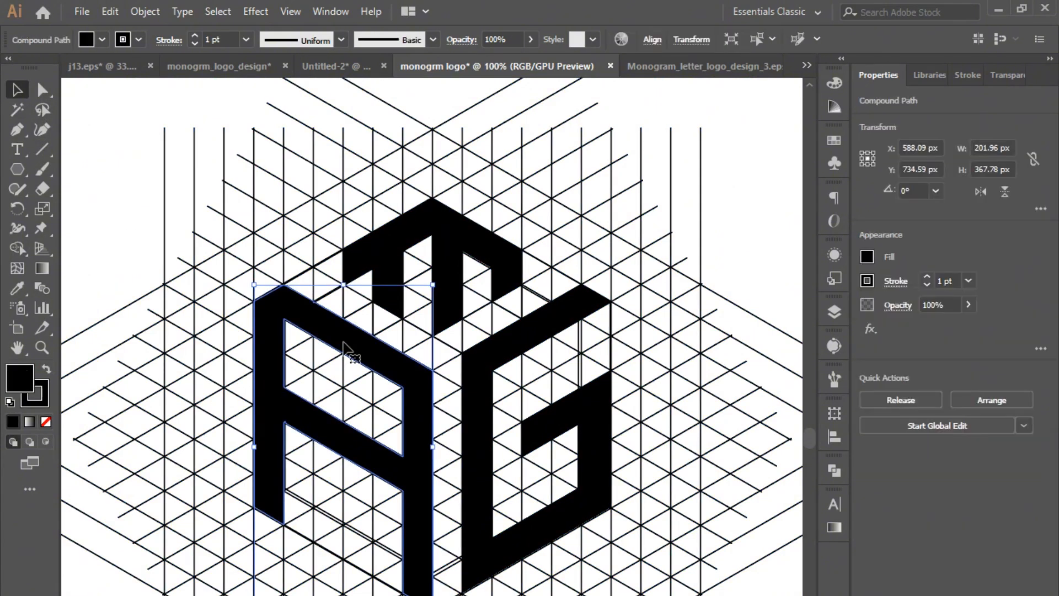
left_click(442, 229, "shift")
left_click(496, 362, "shift")
key("ctrl+x")
left_click_drag(130, 177, 286, 316)
key("Delete")
key("ctrl+f")
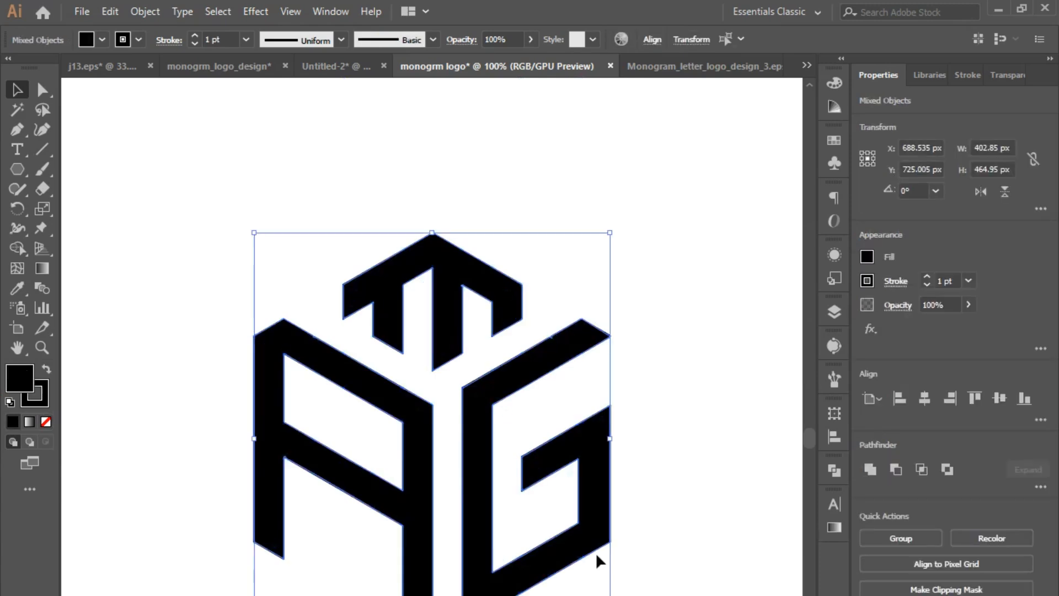
- Scale the three-letter cube mark down proportionally to about 237 × 273 px
left_click(597, 555)
left_click_drag(310, 217, 590, 594)
left_click(593, 589)
scroll(566, 353, "down", 4)
scroll(586, 524, "up", 1)
scroll(586, 524, "up", 2)
left_click_drag(206, 161, 465, 479)
left_click(563, 414)
scroll(432, 336, "up", 5)
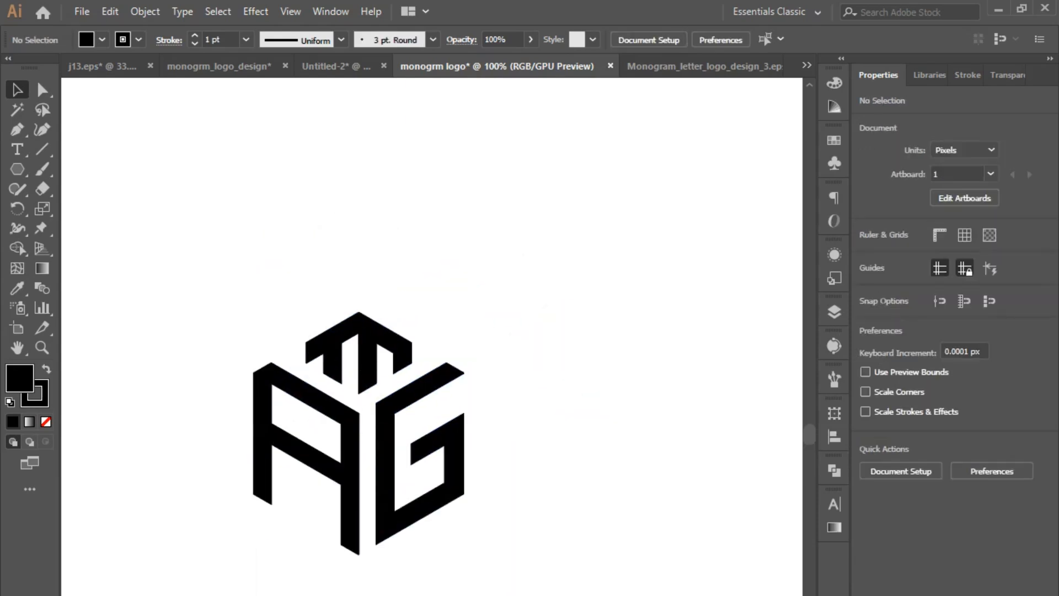
- Move the three-letter cube mark away from the working area and place it beside the previously finished mark
key("ctrl+minus")
left_click_drag(254, 306, 544, 541)
left_click_drag(432, 486, 746, 280)
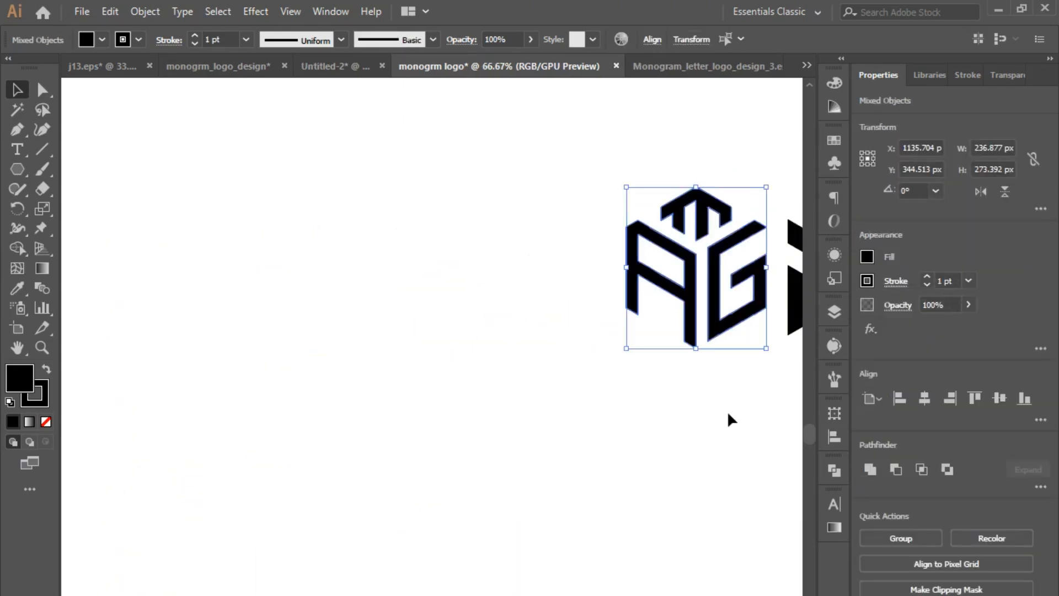
left_click(728, 410)
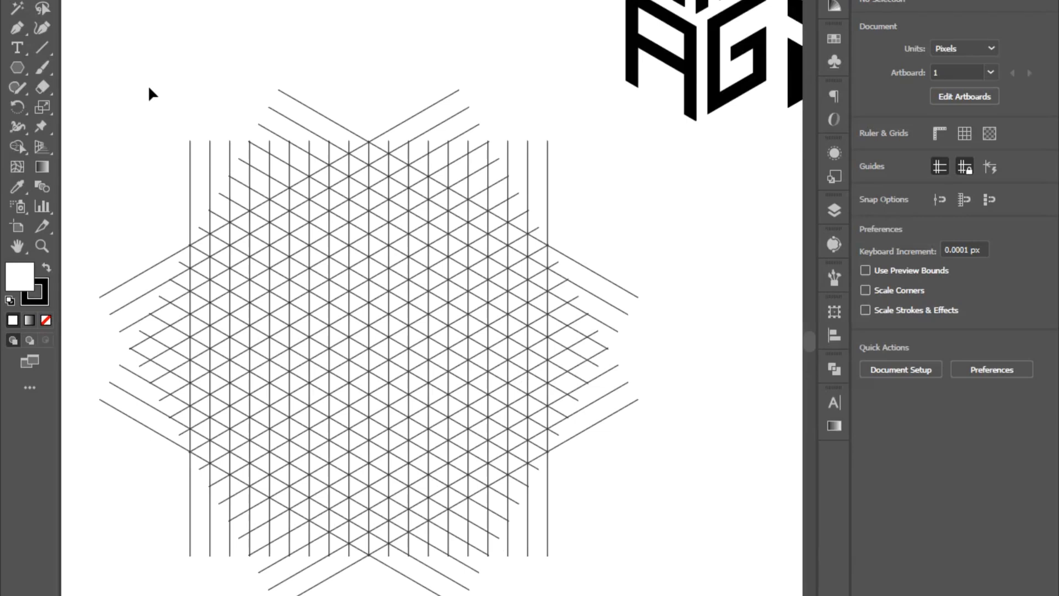
- Delete the vertical set of lines from the isometric grid
left_click_drag(150, 94, 598, 594)
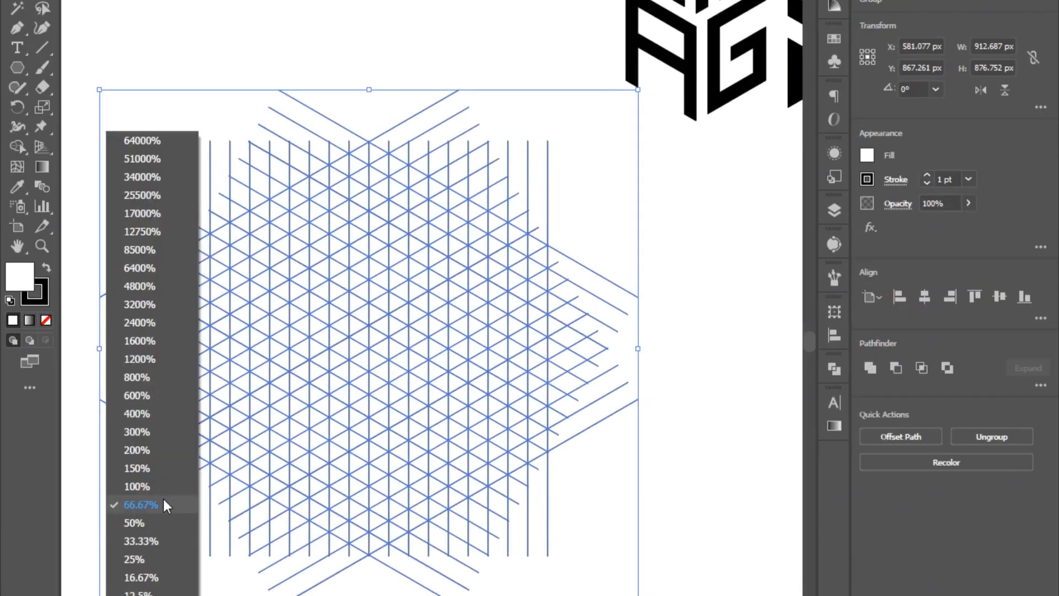
left_click(164, 463)
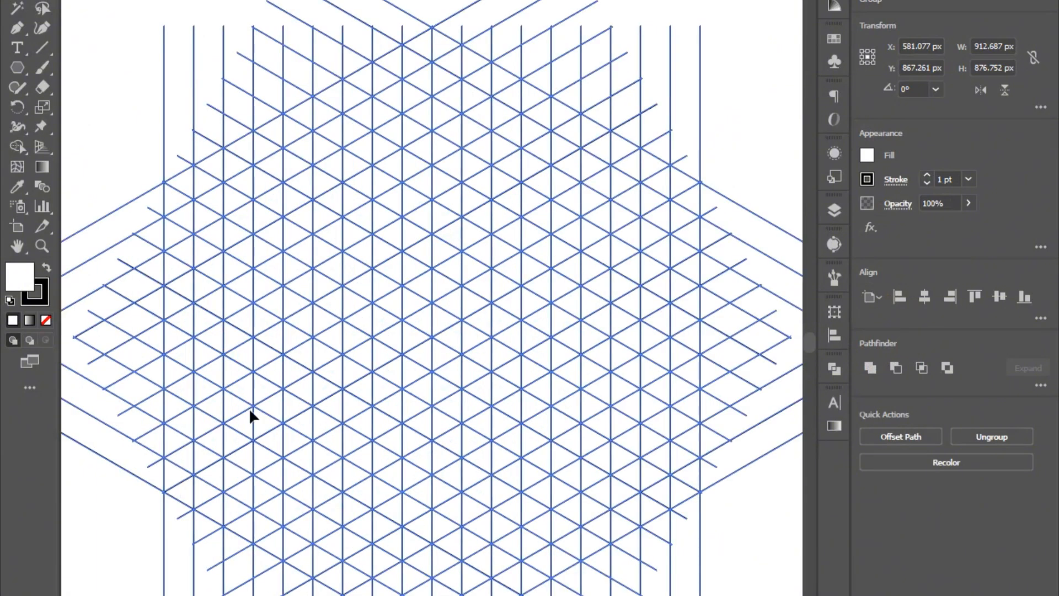
left_click(123, 159)
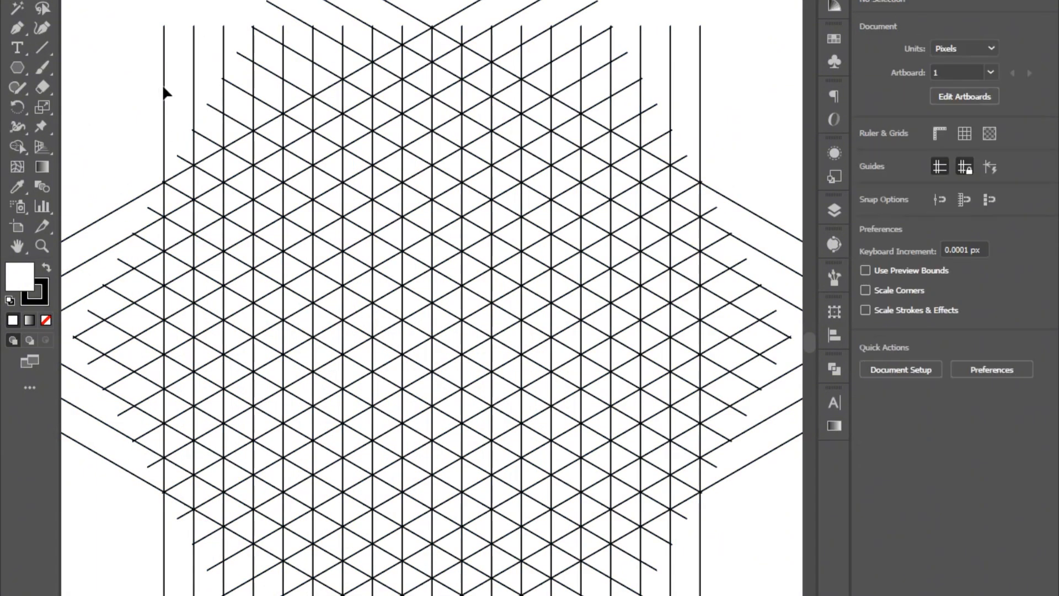
left_click_drag(186, 87, 194, 90)
key("Delete")
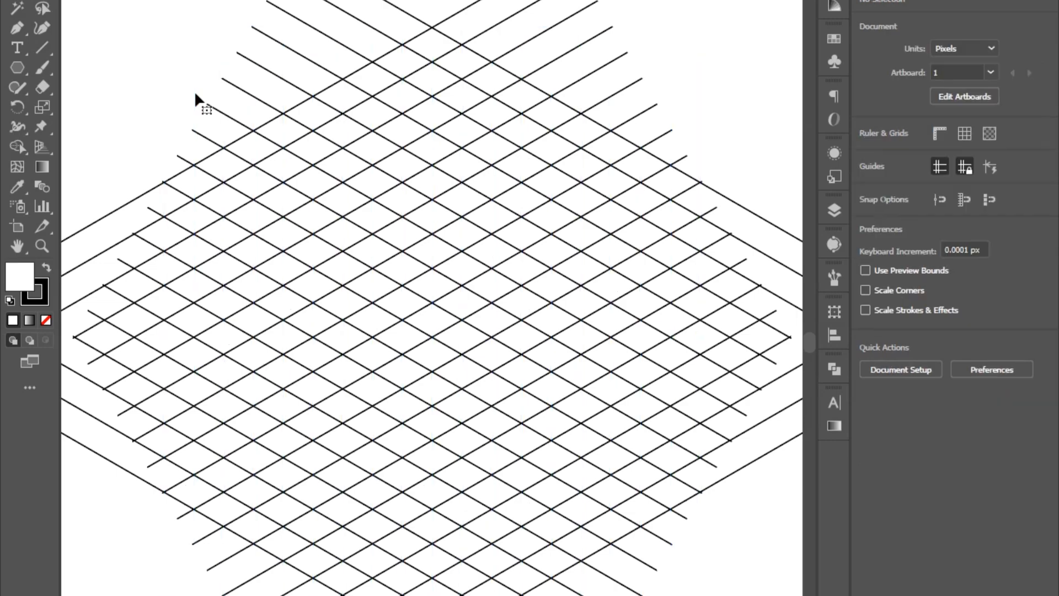
- Rotate the line set slanting up to the right until its lines stand upright
scroll(194, 90, "up", 3)
left_click(568, 32)
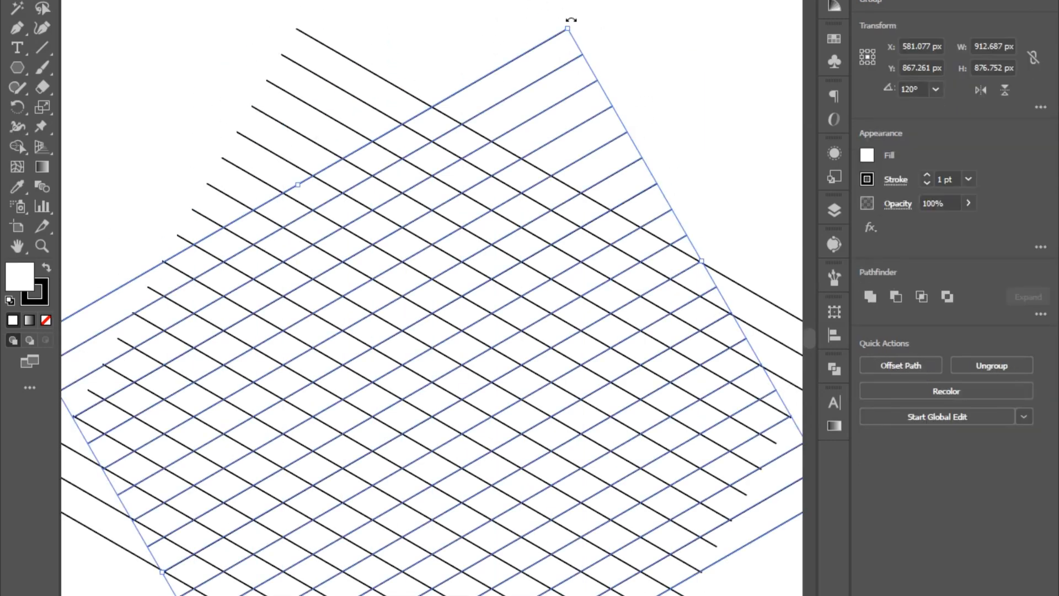
left_click_drag(571, 19, 481, 480)
left_click(608, 48)
scroll(608, 48, "down", 3)
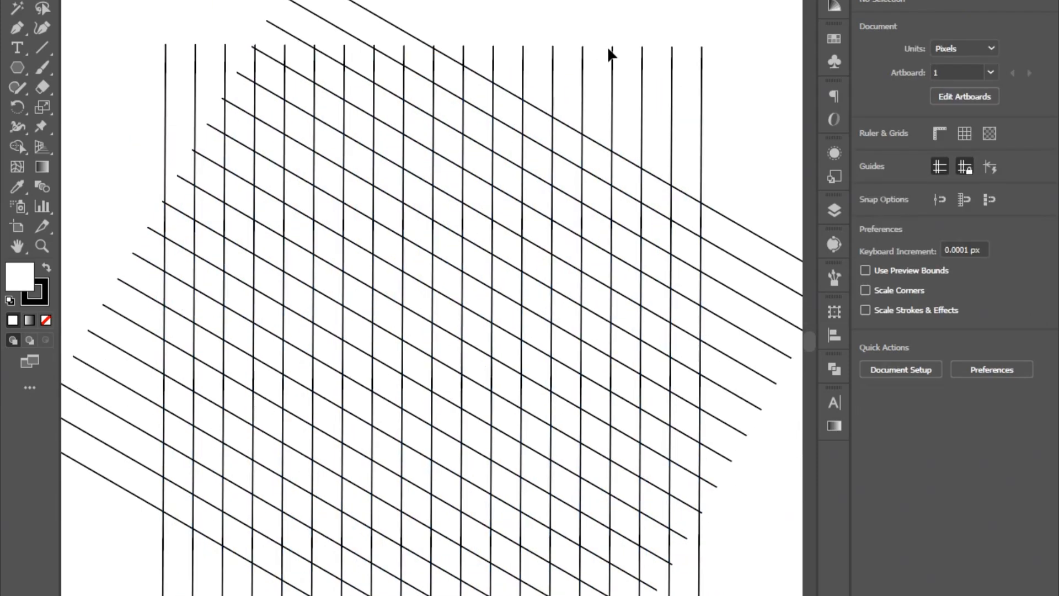
- Rotate the remaining slanted line set until its lines run horizontally, forming a square grid
left_click_drag(104, 229, 128, 312)
scroll(522, 272, "up", 2)
left_click_drag(312, 7, 202, 187)
left_click(360, 49)
scroll(387, 83, "down", 3)
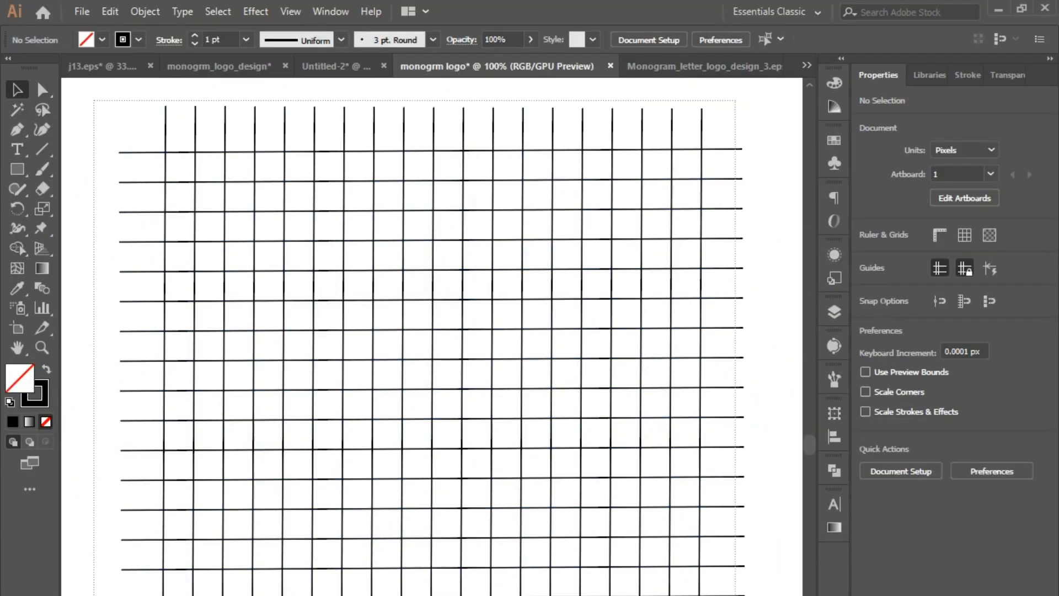
- Draw an unfilled square about 368 × 368 px over the grid, starting at a line intersection
key("ctrl+a")
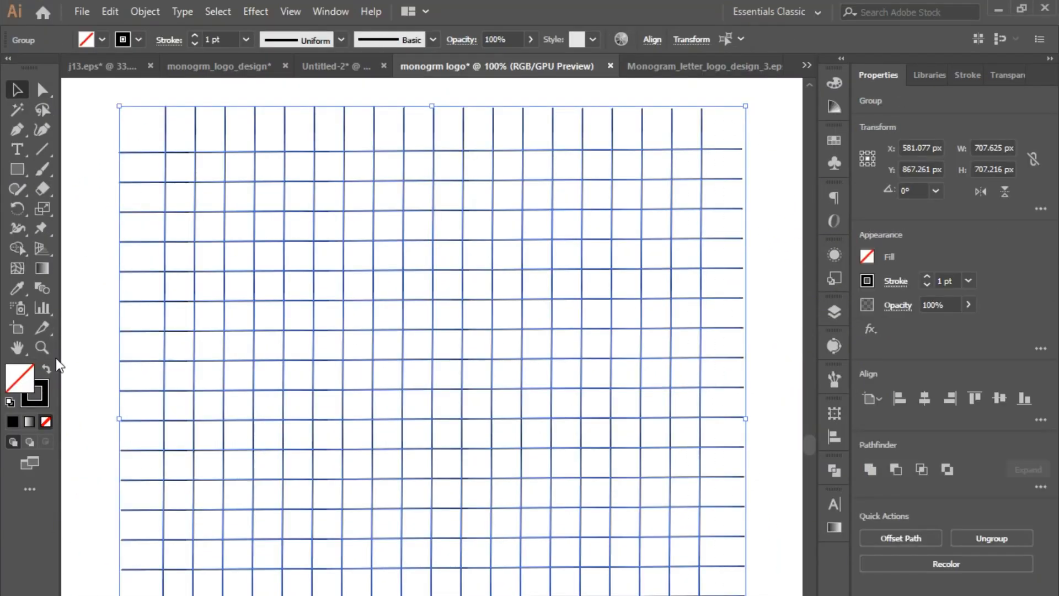
left_click(18, 169)
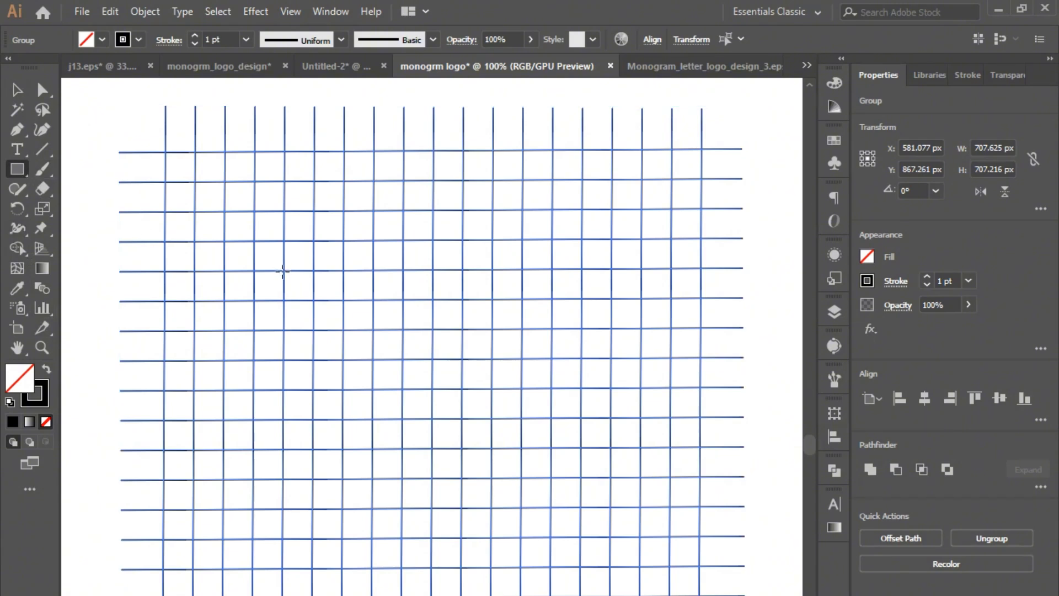
left_click_drag(283, 270, 610, 594)
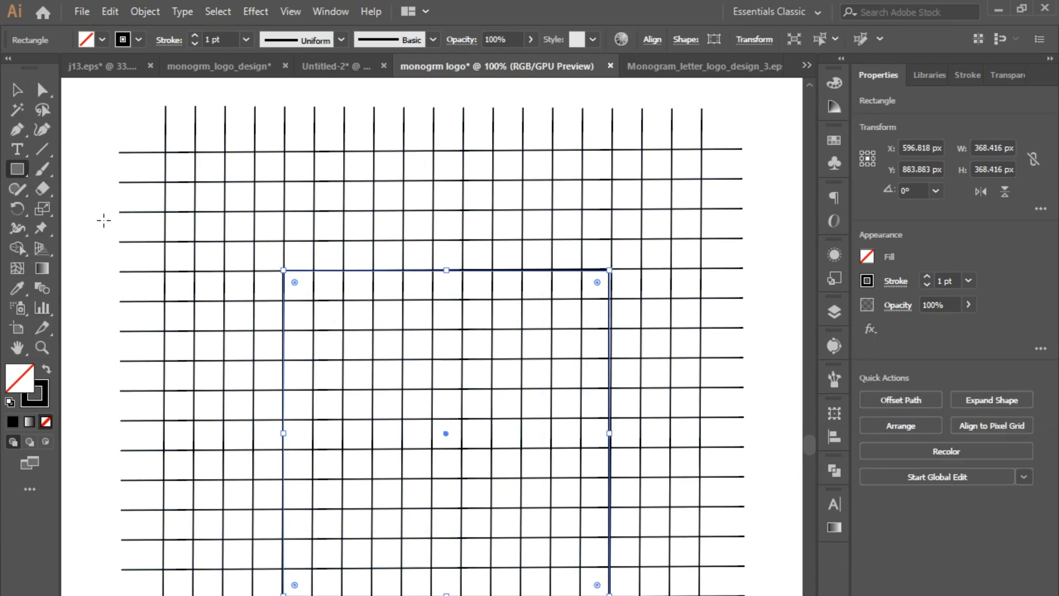
left_click(16, 89)
left_click(90, 135)
- Duplicate the square in place and scale the copy down until it sits one grid cell inside the original
left_click(348, 271)
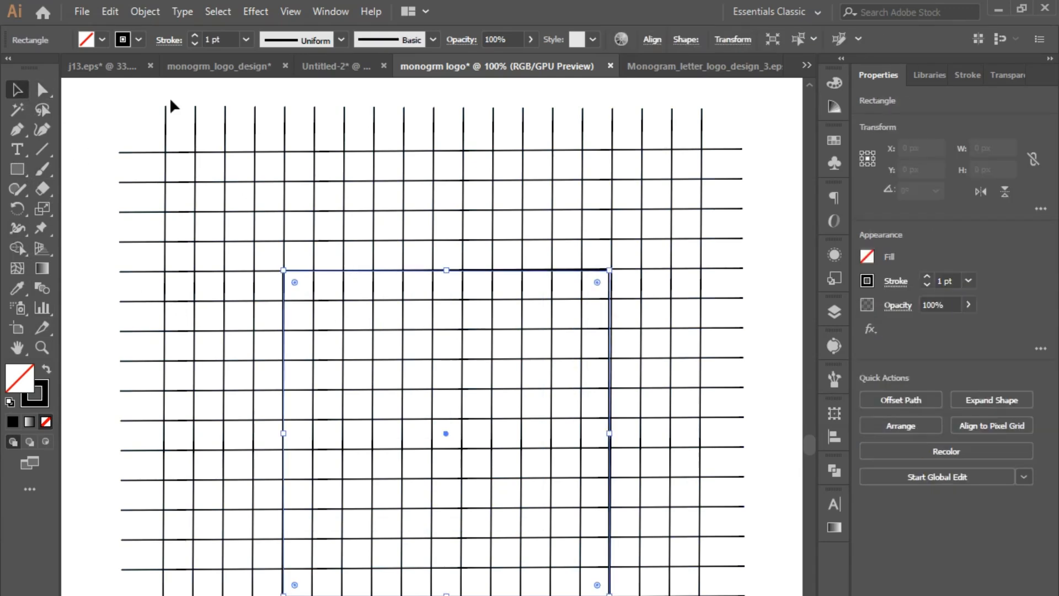
left_click(110, 11)
left_click(130, 91)
left_click(110, 11)
left_click(150, 132)
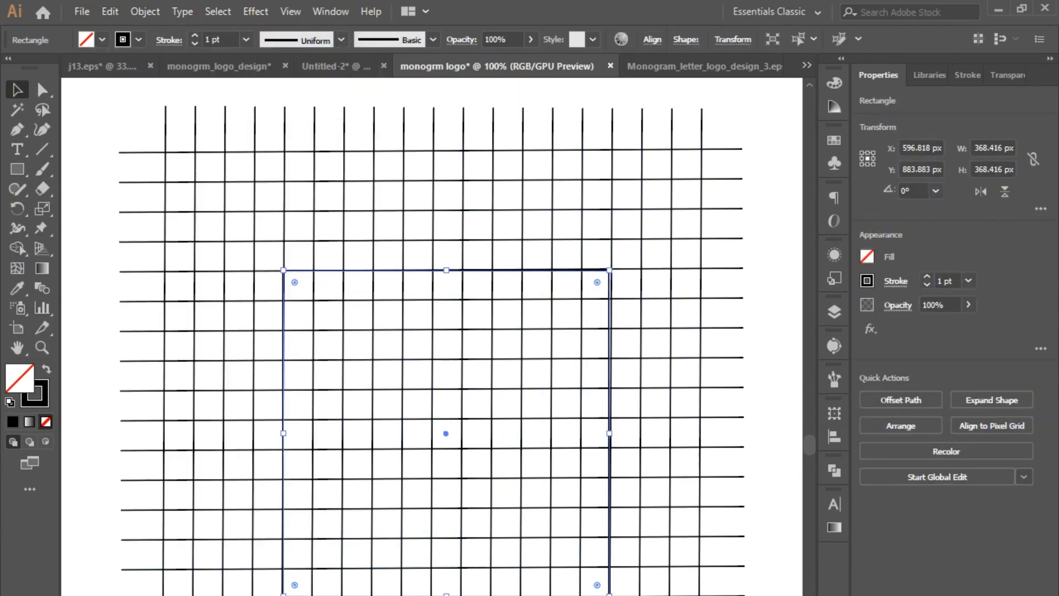
left_click_drag(608, 593, 598, 568)
key("ctrl+a")
left_click(90, 188)
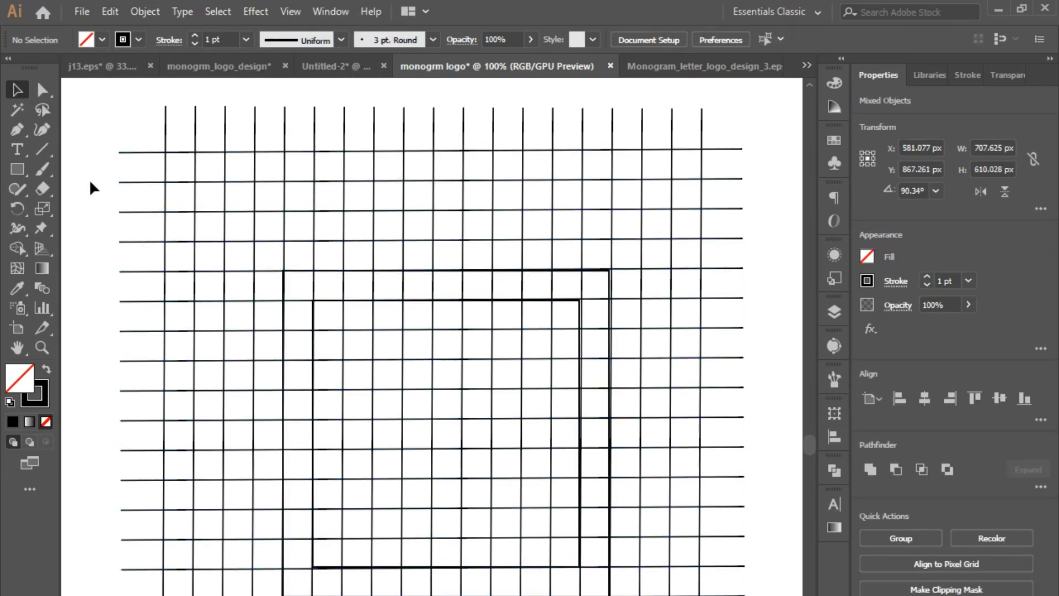
- Merge the first five cells of the square's upper band into a black bar with the Shape Builder
key("ctrl+a")
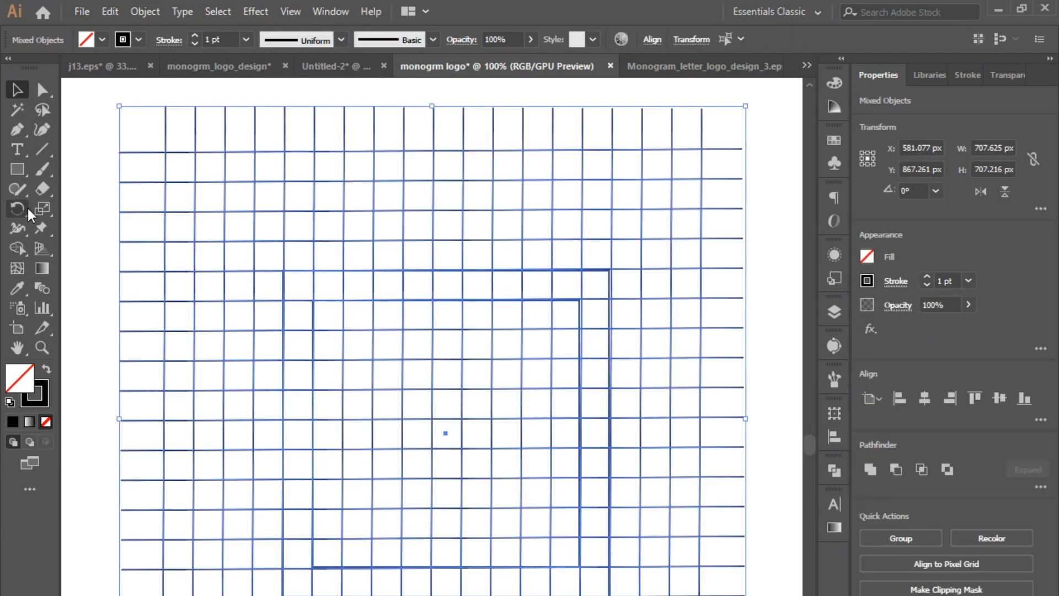
left_click(24, 246)
left_click(47, 369)
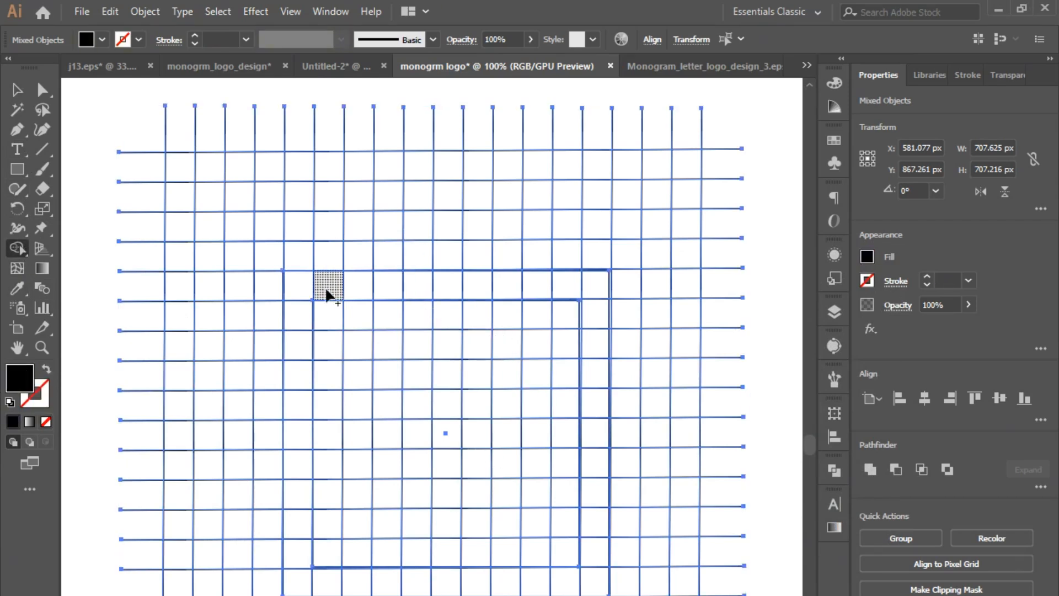
left_click_drag(329, 291, 420, 288)
left_click_drag(387, 285, 296, 287)
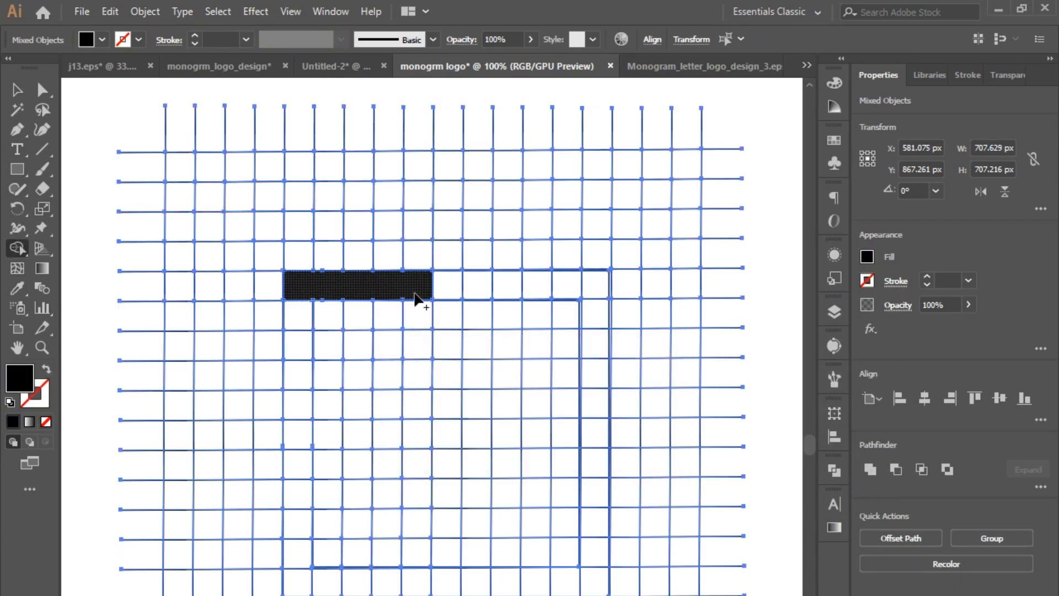
- Extend the black bar down both sides and around the lower cells into a tall letter G
left_click_drag(418, 298, 418, 347)
mouse_move(298, 312)
left_mouse_down()
mouse_move(296, 579)
mouse_move(419, 574)
mouse_move(419, 495)
mouse_move(356, 494)
left_mouse_up()
left_click_drag(358, 343, 359, 410)
key("ctrl+z")
key("ctrl+z")
mouse_move(294, 290)
left_mouse_down()
mouse_move(297, 458)
mouse_move(422, 579)
mouse_move(418, 479)
mouse_move(355, 464)
left_mouse_up()
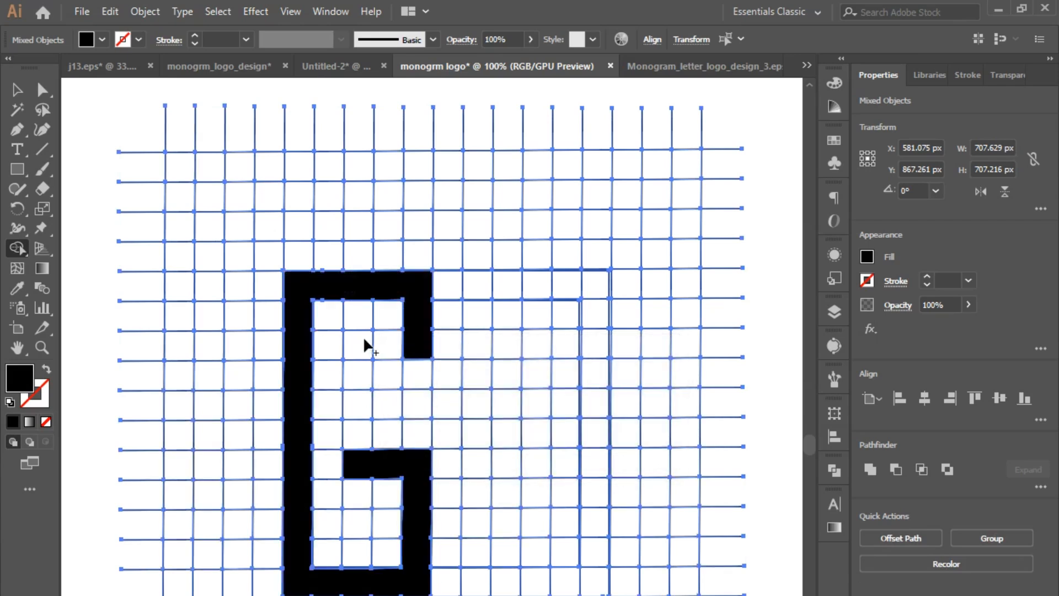
- Merge cells into a three-pronged sideways E interlocking with the G, and merge an S below it
mouse_move(361, 343)
left_mouse_down()
mouse_move(428, 408)
mouse_move(476, 406)
mouse_move(472, 350)
mouse_move(472, 381)
mouse_move(511, 405)
mouse_move(604, 405)
mouse_move(593, 291)
left_mouse_up()
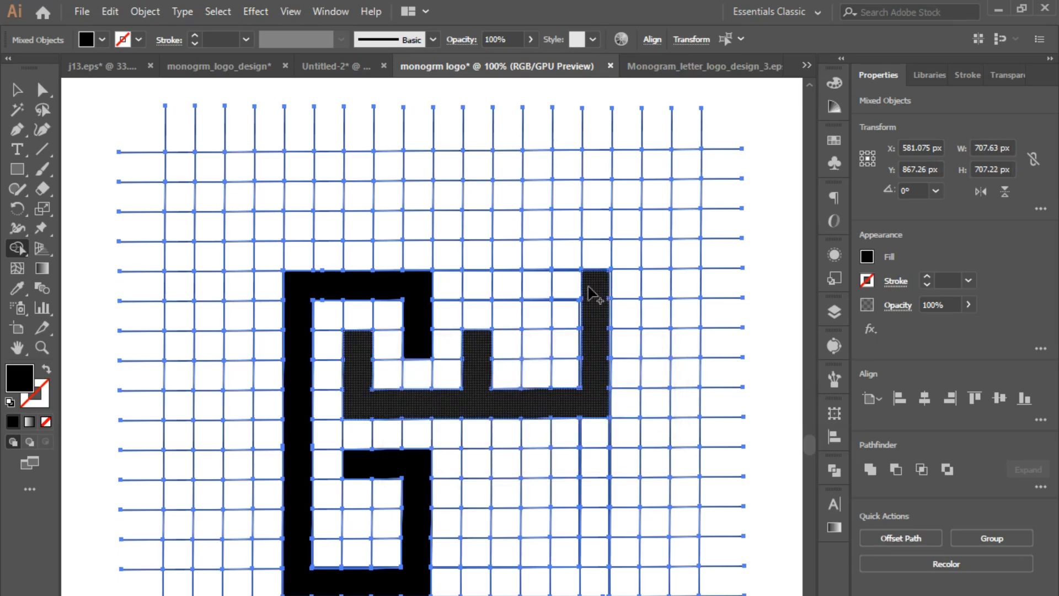
left_click_drag(481, 313, 478, 285)
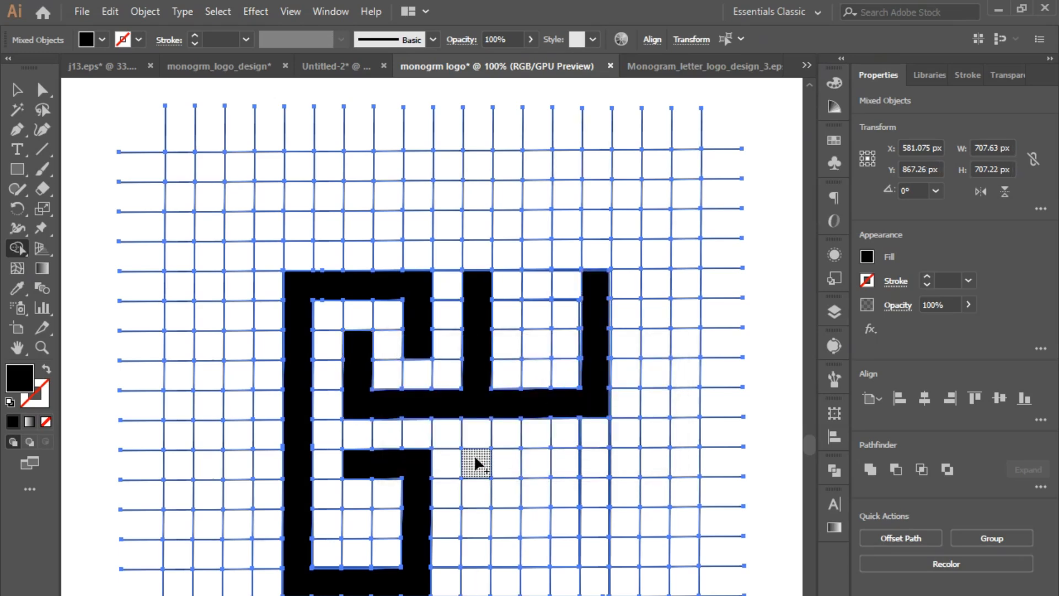
mouse_move(594, 463)
left_mouse_down()
mouse_move(485, 466)
mouse_move(482, 521)
mouse_move(591, 523)
mouse_move(590, 567)
mouse_move(557, 585)
mouse_move(478, 576)
left_mouse_up()
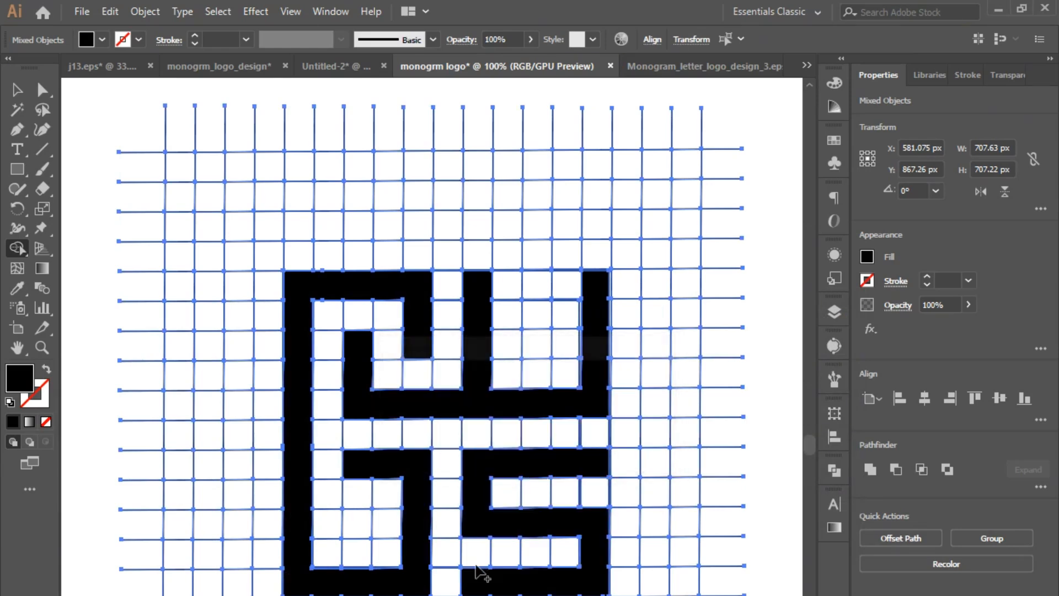
- Isolate the three black letters by cutting them, deleting all remaining grid pieces, and pasting the letters back
left_click(17, 90)
left_click(111, 204)
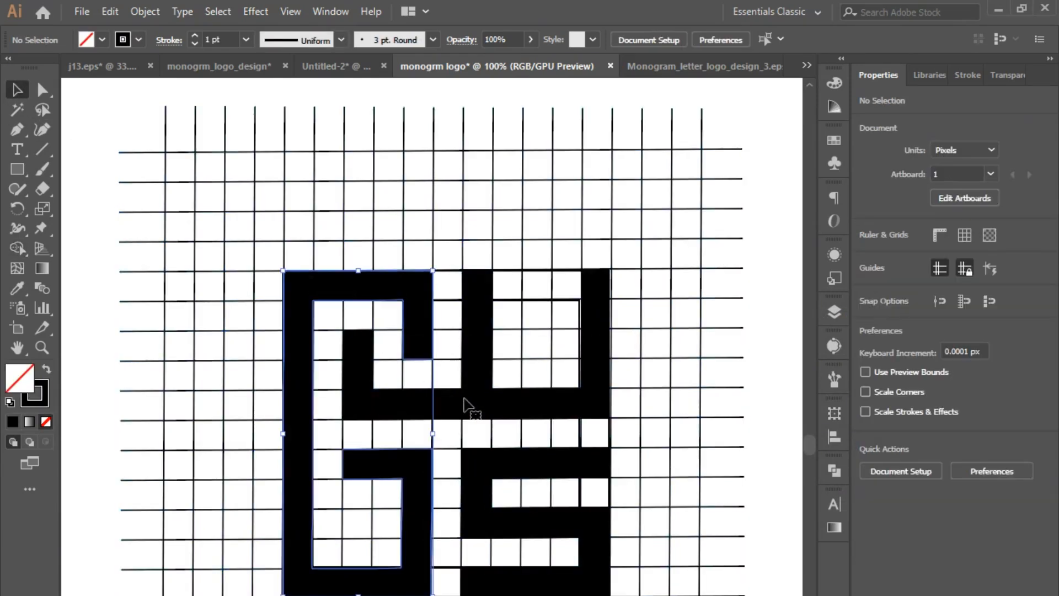
left_click(484, 412)
left_click(487, 466, "shift")
key("Delete")
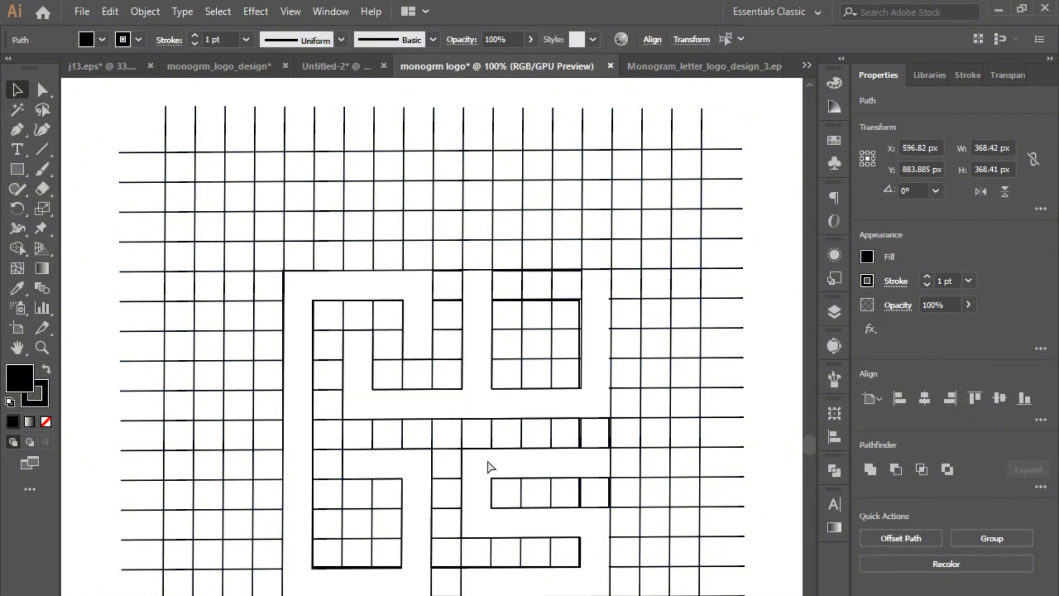
key("ctrl+a")
key("Delete")
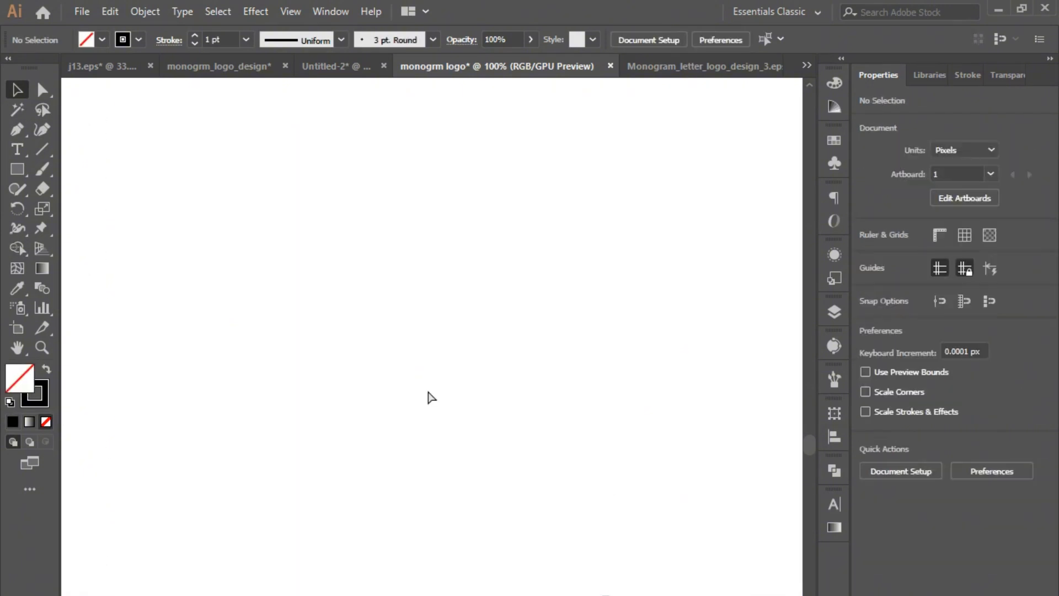
key("ctrl+v")
left_click(623, 235)
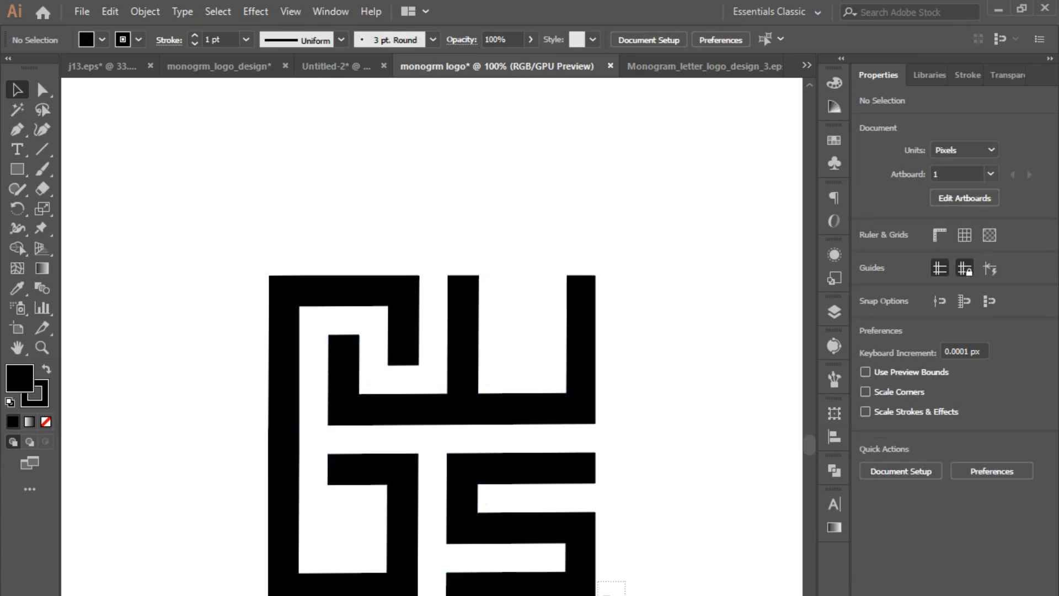
- Rotate the three-letter square mark to 315° so it stands as a diamond and scale it to about 363 × 362 px
left_click_drag(597, 581, 229, 174)
key("Delete")
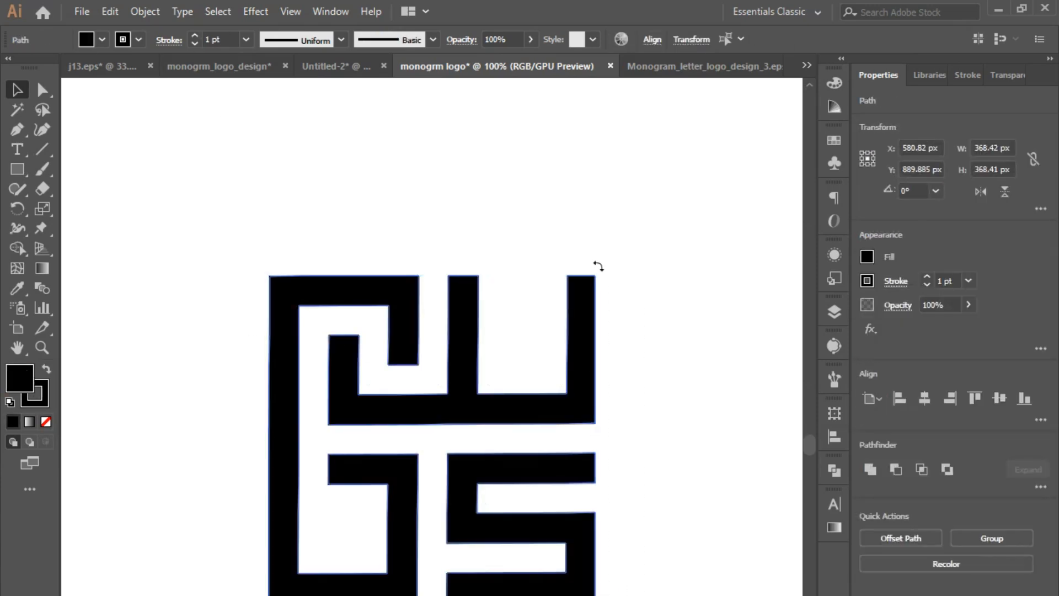
left_click_drag(598, 266, 656, 542)
left_click(655, 542)
left_click_drag(332, 208, 669, 490)
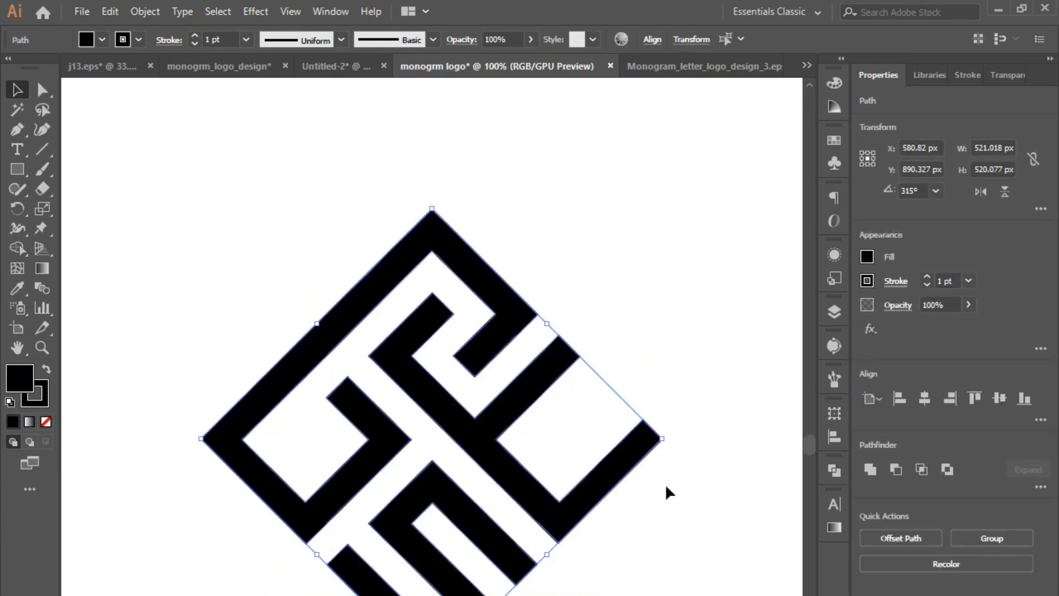
left_click_drag(668, 444, 560, 403)
- Expand the fill and stroke of the diamond mark into plain shapes
left_click(155, 12)
left_click(193, 188)
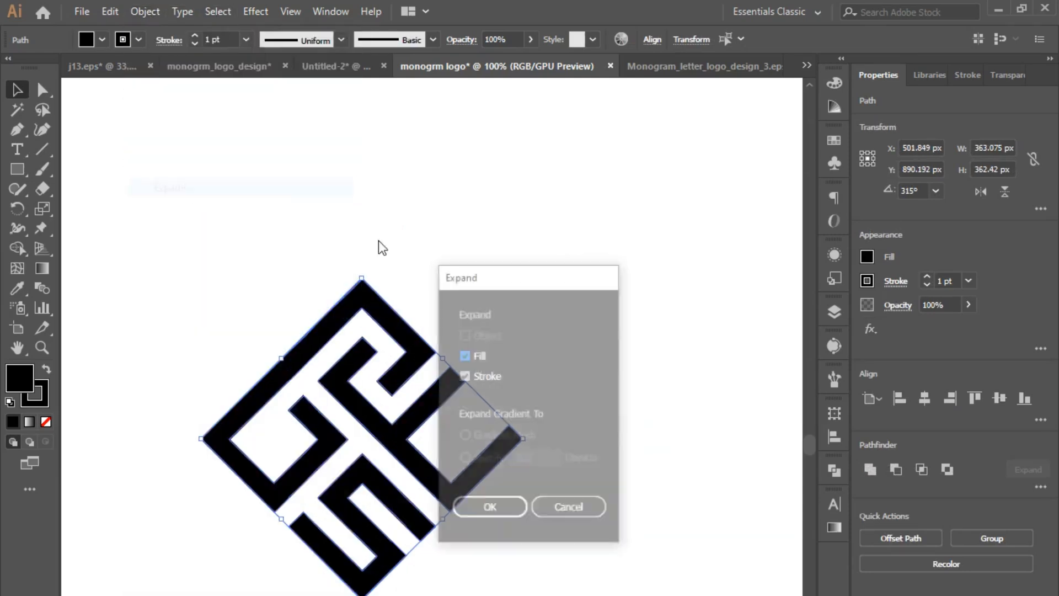
left_click(490, 506)
left_click(518, 592)
- Scale the diamond mark down to about 294 × 293 px and place it beside the three-letter cube mark
scroll(497, 588, "up", 3)
left_click(469, 583)
left_click_drag(440, 494, 786, 186)
left_click(113, 595)
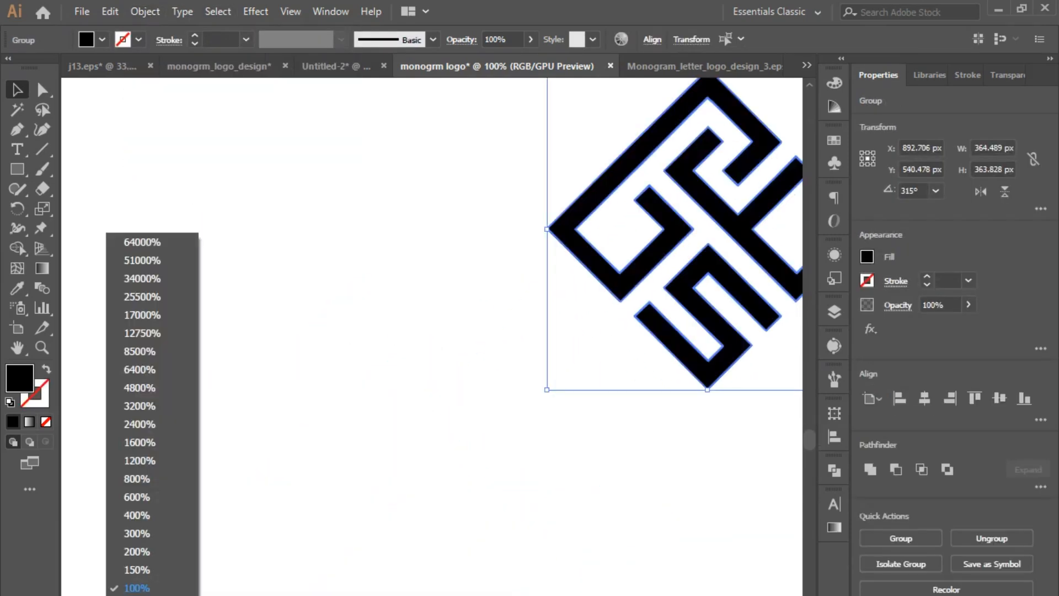
left_click(144, 595)
left_click_drag(540, 546, 496, 504)
left_click(653, 582)
left_click_drag(435, 429, 429, 325)
left_click(655, 551)
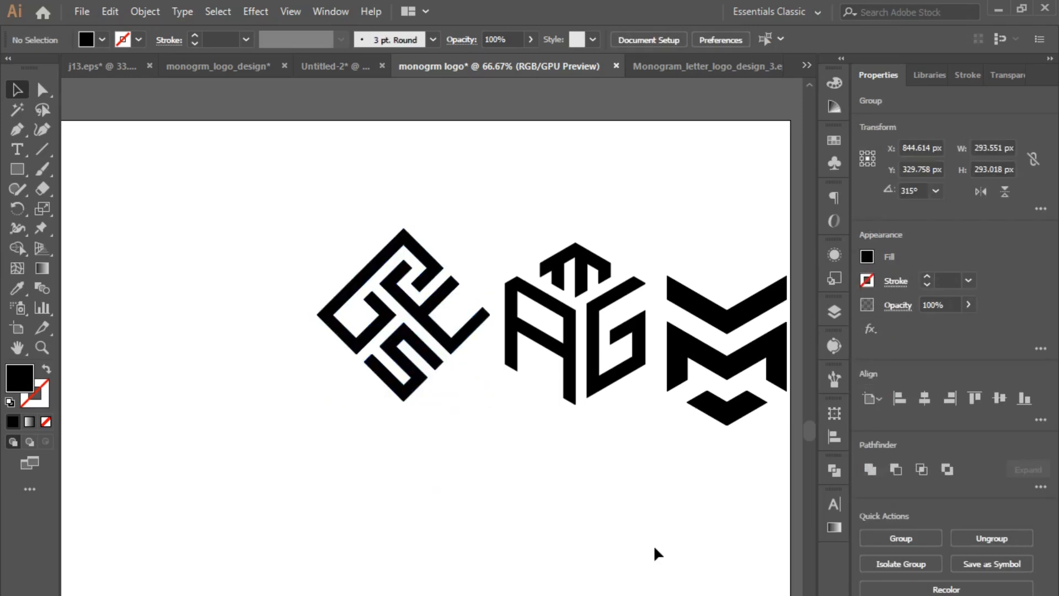
- Move all four finished marks off the artboard to the empty area just above it
left_click(113, 595)
left_click(160, 582)
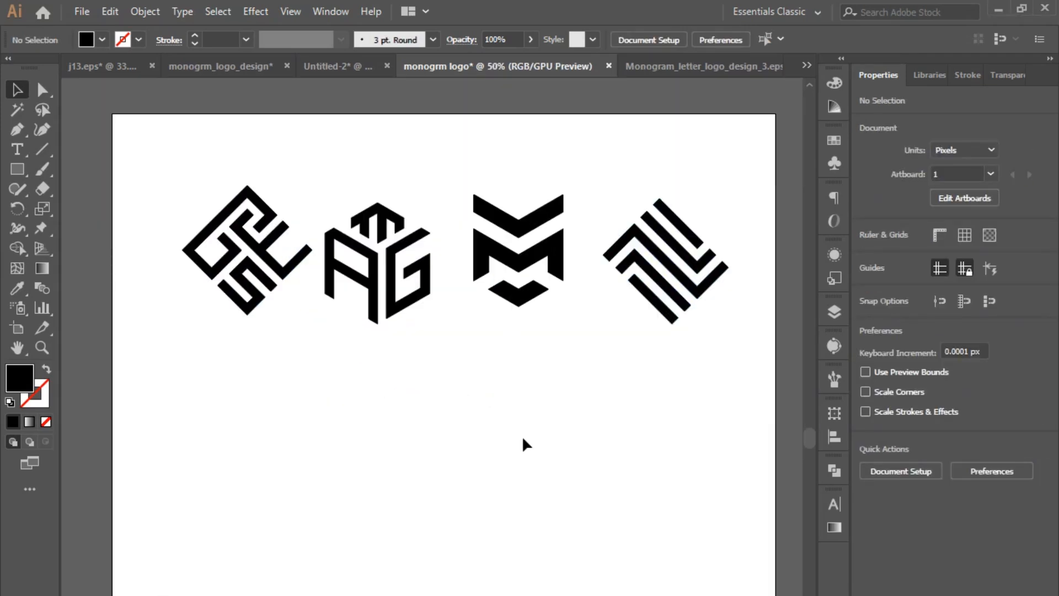
scroll(522, 435, "up", 3)
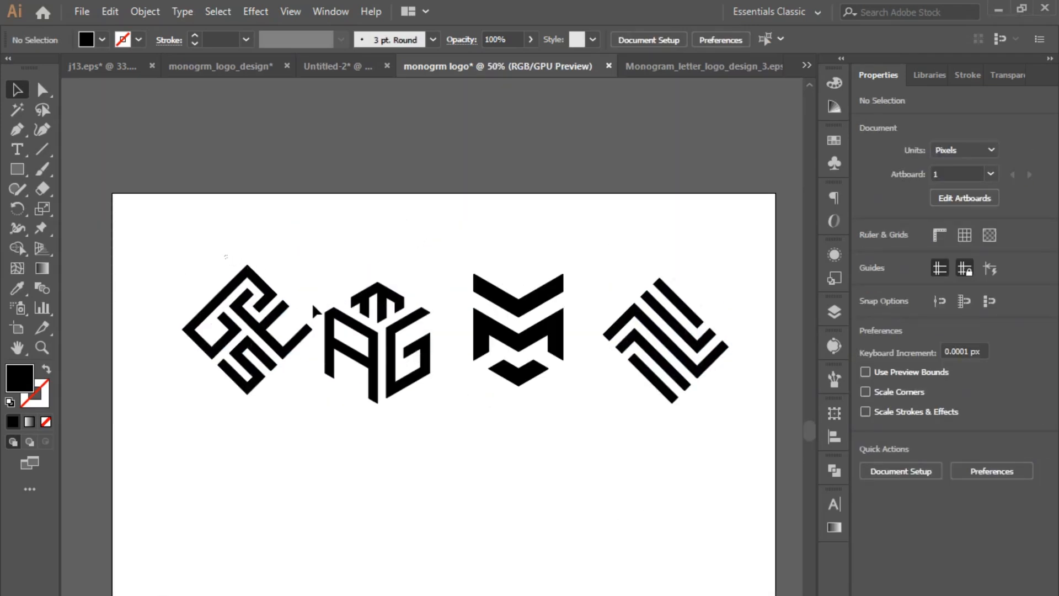
left_click_drag(688, 358, 678, 149)
left_click(393, 205)
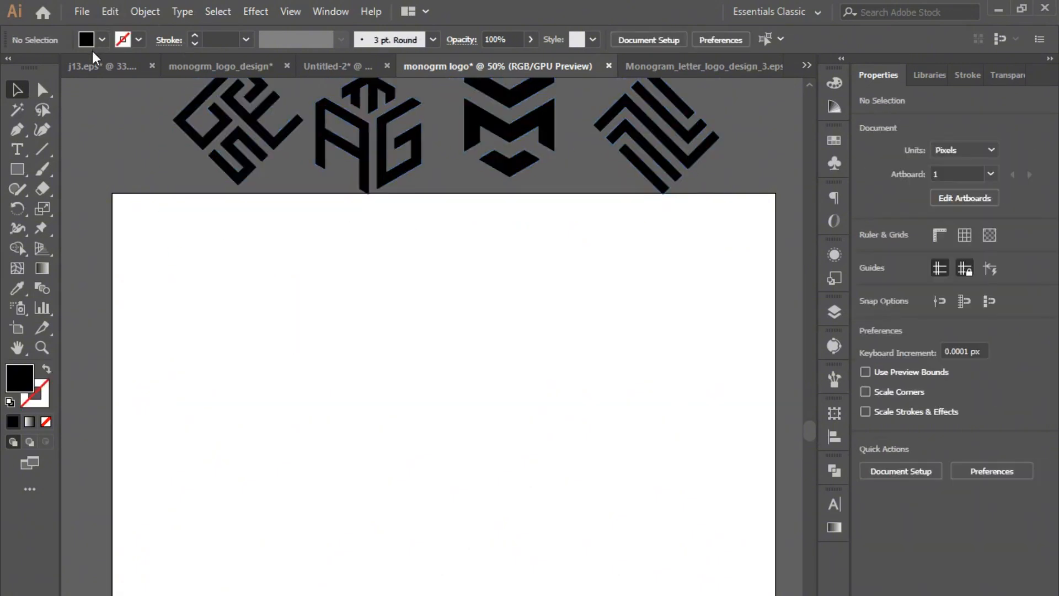
- Draw a strokeless dark navy rectangle about 769 × 713 px starting at the artboard's upper-left corner
scroll(560, 179, "down", 3)
scroll(560, 172, "down", 1)
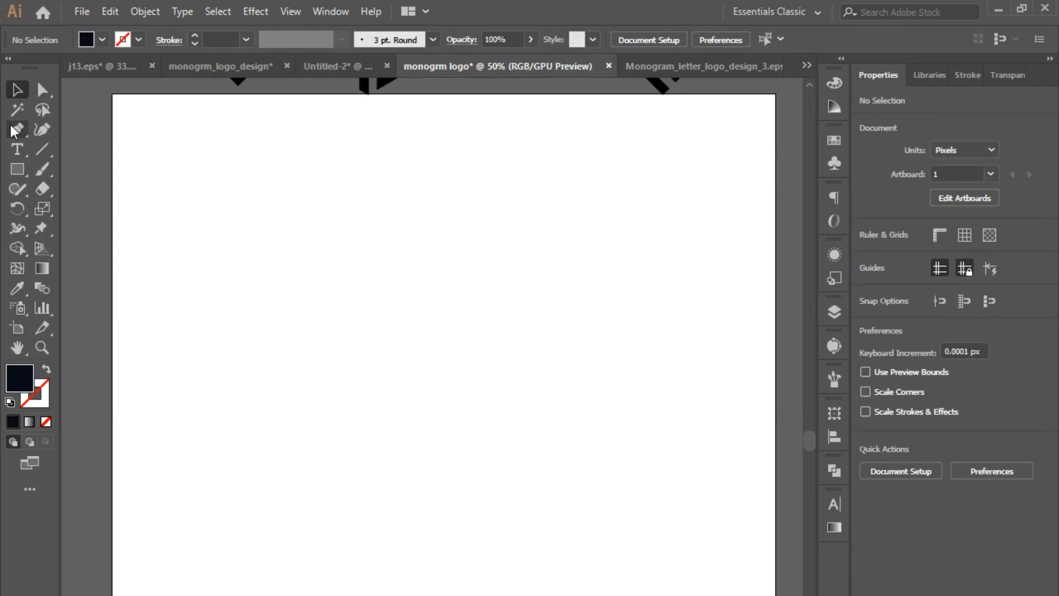
left_click_drag(20, 165, 53, 162)
left_click(51, 162)
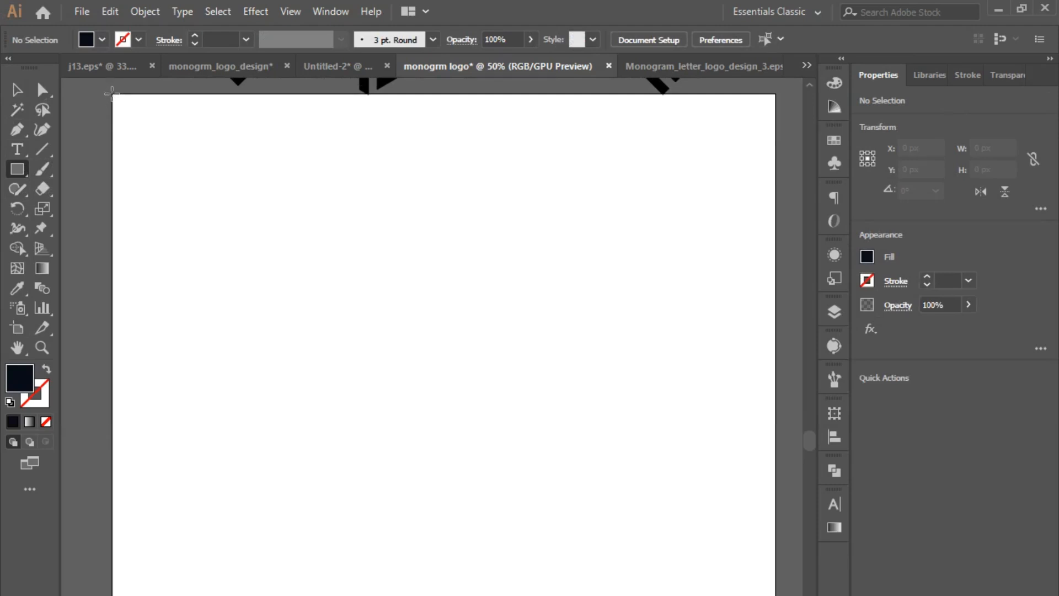
left_click_drag(112, 94, 453, 409)
left_click(17, 90)
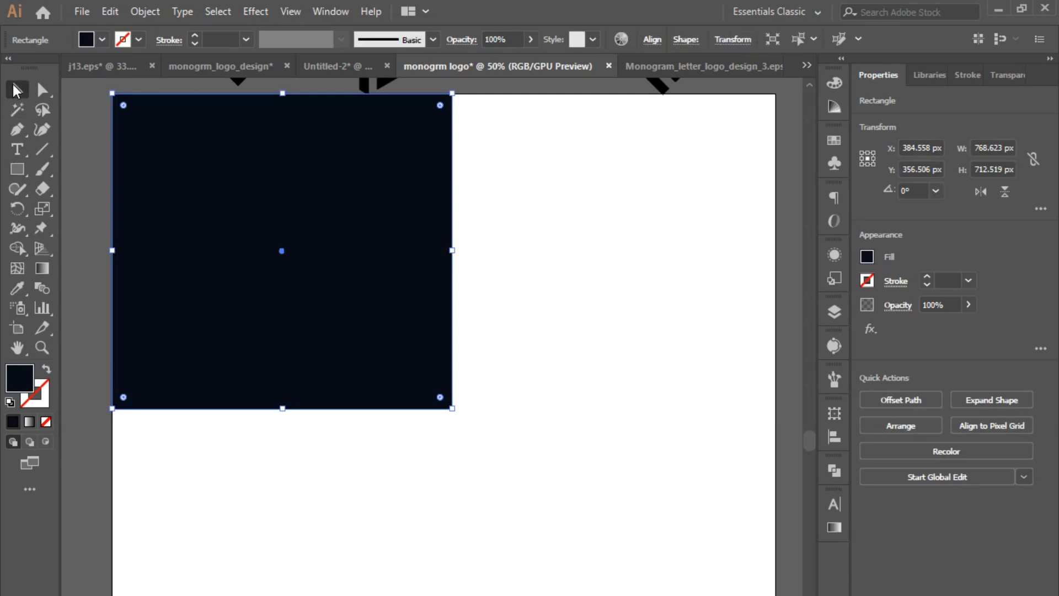
- Duplicate the navy rectangle directly below itself, and copy the pair alongside to form a two-by-two grid of touching rectangles
left_click(338, 445)
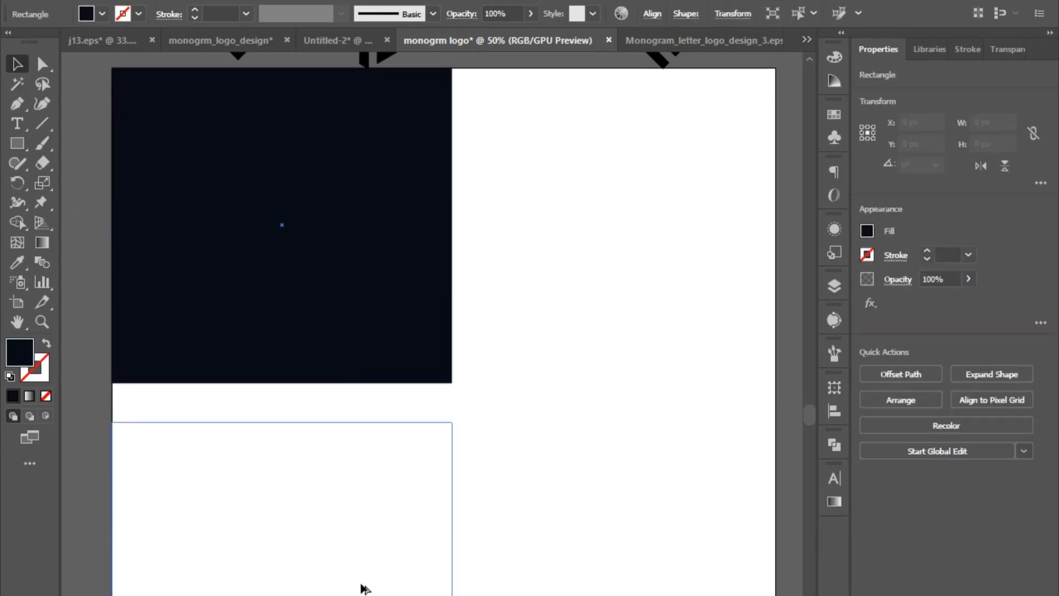
left_click_drag(356, 545, 356, 545)
left_click(377, 352, "shift")
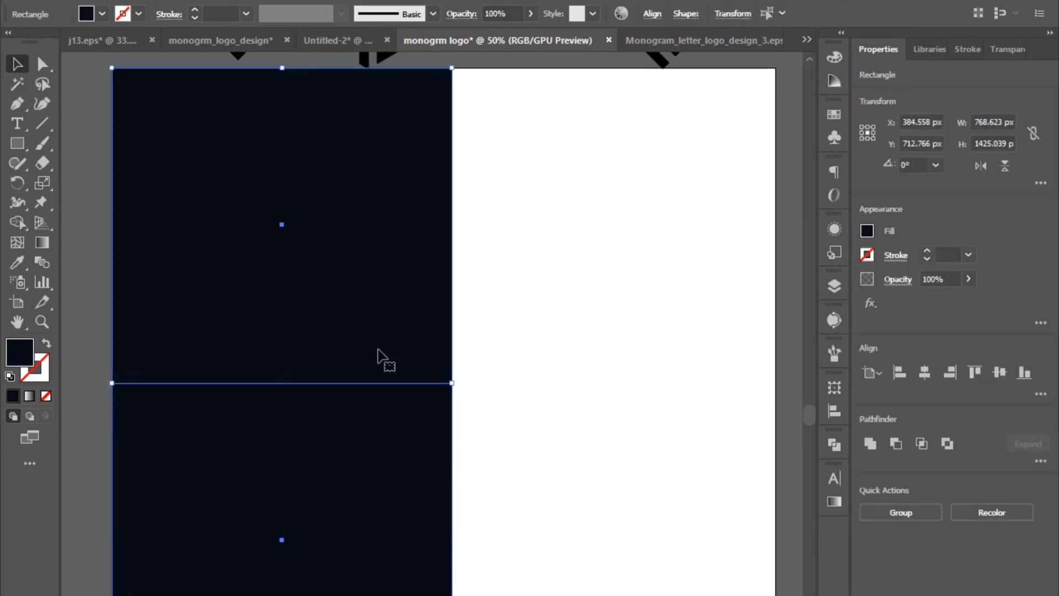
left_click(378, 352, "shift")
left_click(373, 354, "shift")
left_click_drag(374, 354, 707, 350)
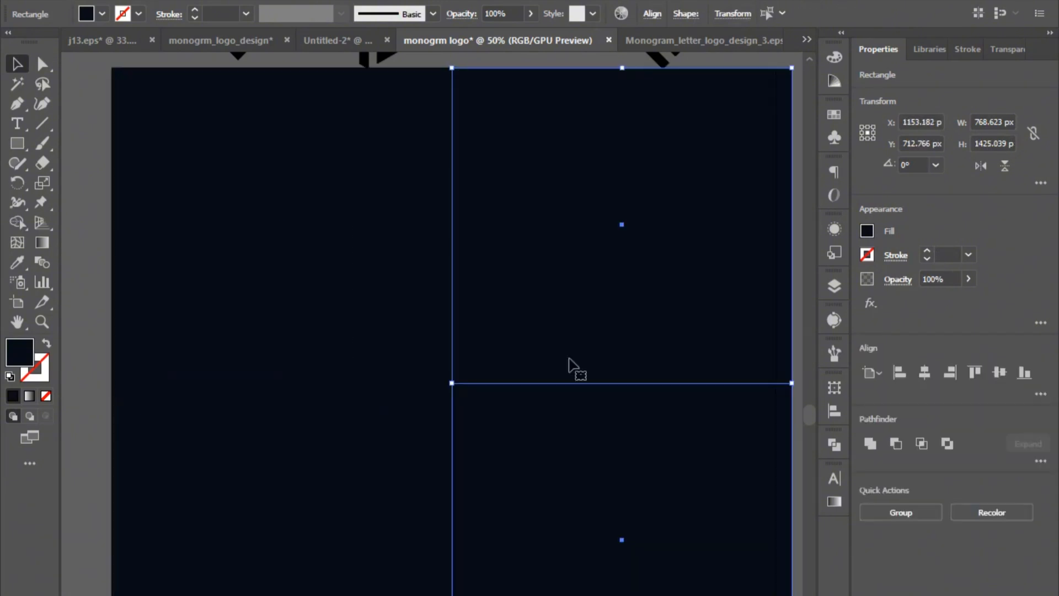
- Resize all four navy rectangles together to fit the artboard exactly, making each about 750 × 750 px
key("ctrl+z")
key("ctrl+z")
key("ctrl+z")
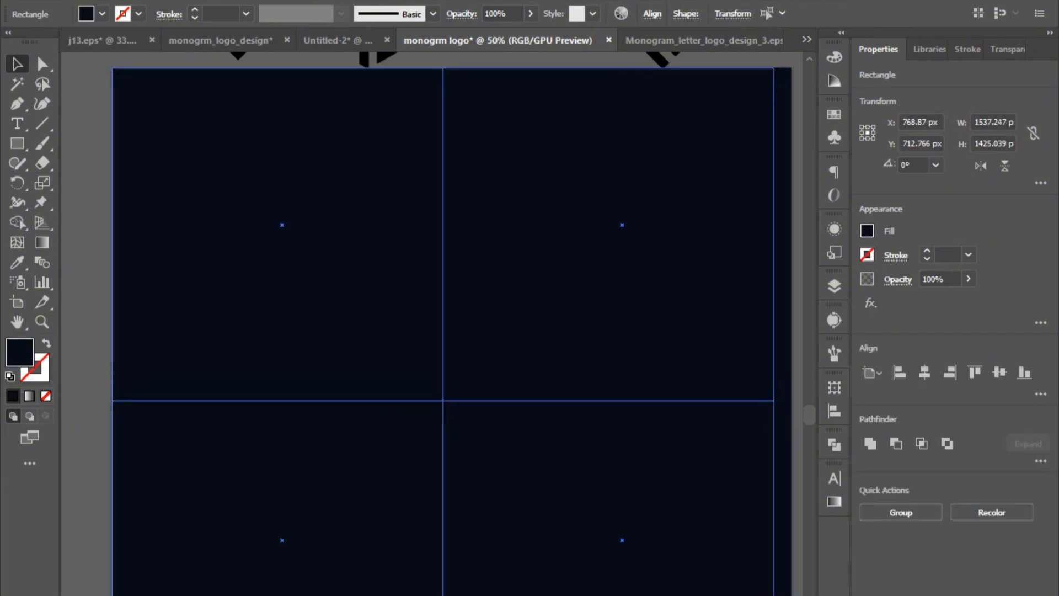
scroll(592, 353, "up", 2)
- Fill the upper-right and lower-left squares of the grid with white to make a checkerboard background
left_click(592, 353)
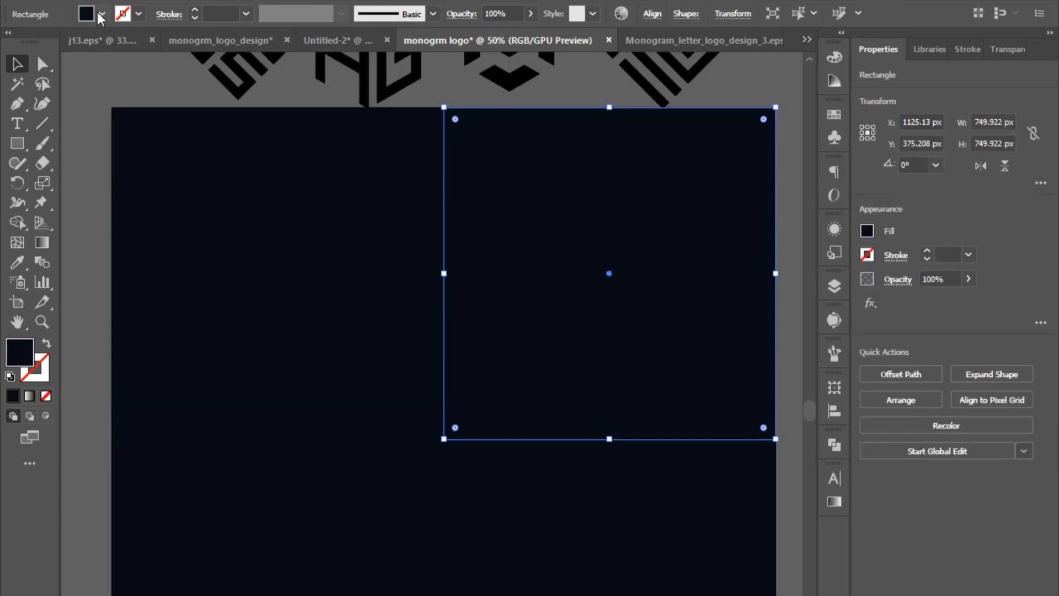
left_click(102, 14)
left_click(33, 39)
left_click(296, 582)
left_click(102, 14)
left_click(33, 39)
left_click(138, 83)
scroll(405, 189, "up", 5)
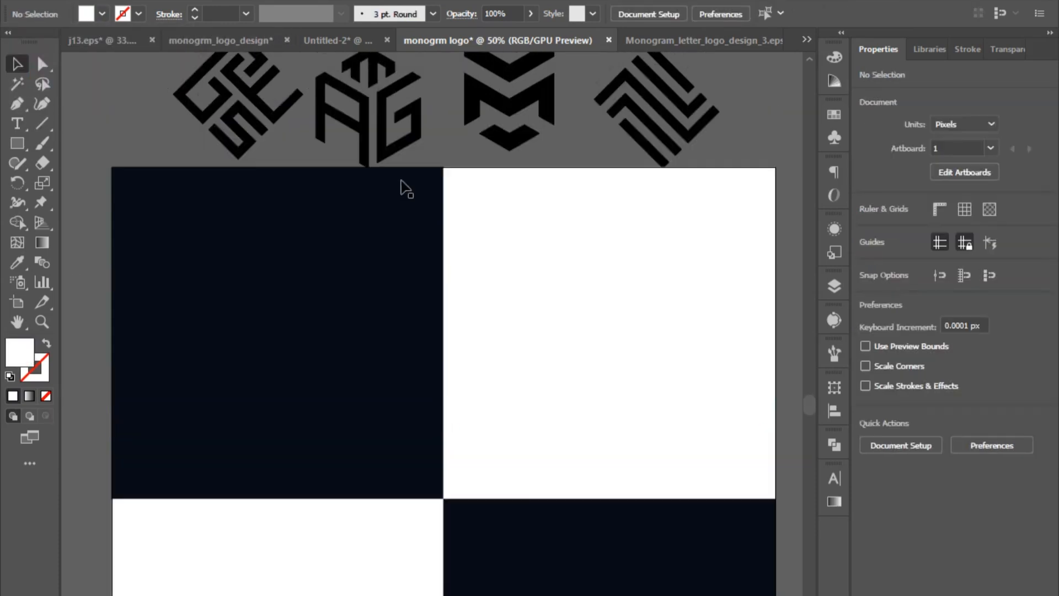
- Move the black diamond-shaped letter mark onto the upper-right white square and bring it to the front
left_click(251, 117)
left_click_drag(251, 117, 611, 360)
right_click(613, 359)
left_click(800, 520)
- Move the three-letter cube mark onto the lower-left white square and bring it to the front
scroll(309, 160, "down", 2)
left_click_drag(403, 100, 314, 595)
right_click(314, 595)
left_click(502, 568)
- Move the chevron M mark onto the upper-left navy square, fill it with white and bring it to the front
left_click_drag(507, 99, 273, 329)
left_click(102, 14)
left_click(33, 39)
right_click(290, 317)
mouse_move(453, 498)
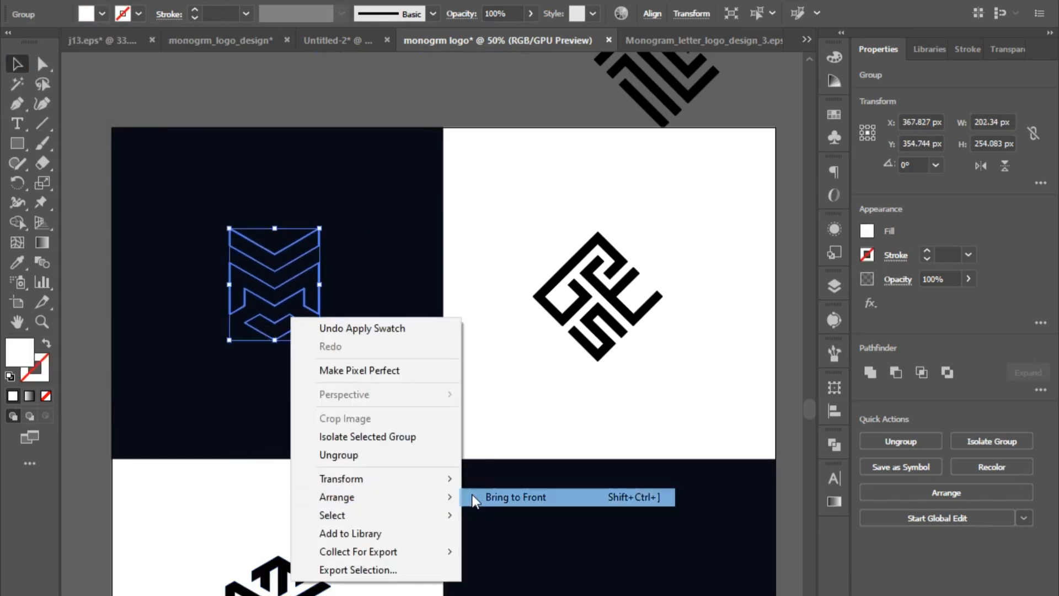
left_click(485, 499)
- Place the striped diamond mark in front of the lower-right navy square and fill it with white
left_click_drag(654, 83, 621, 595)
left_click(102, 14)
left_click(33, 39)
scroll(589, 433, "down", 3)
left_click(248, 229)
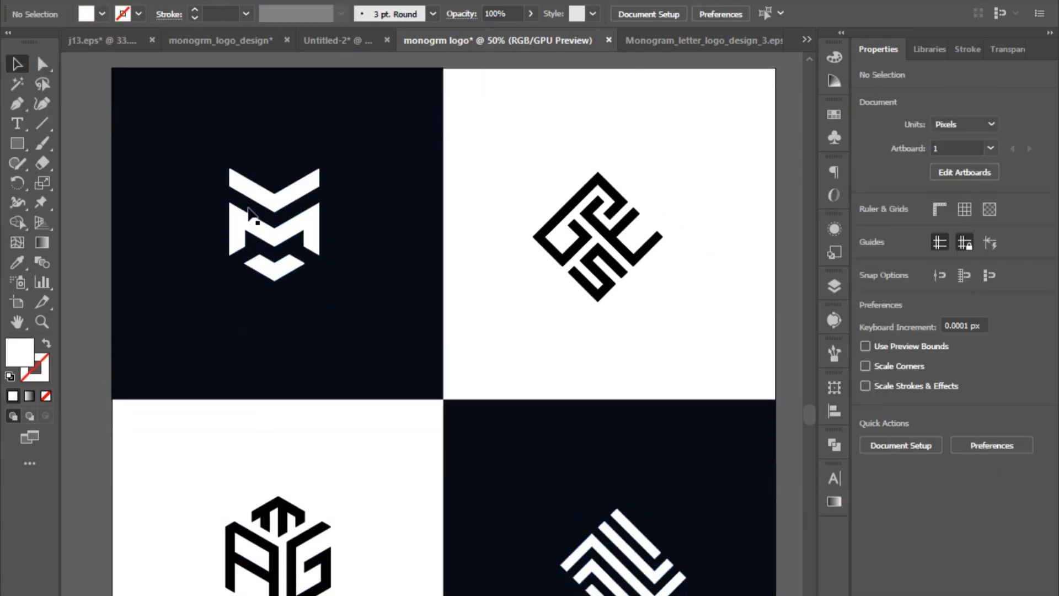